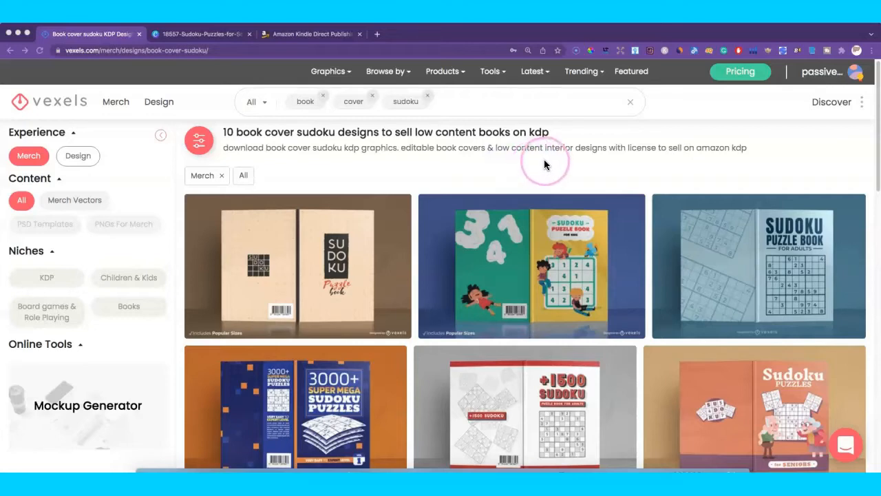
Step: Browse the Vexels sudoku cover results, open the seniors design, then return to the Canva design
scroll(620, 156, "down", 4)
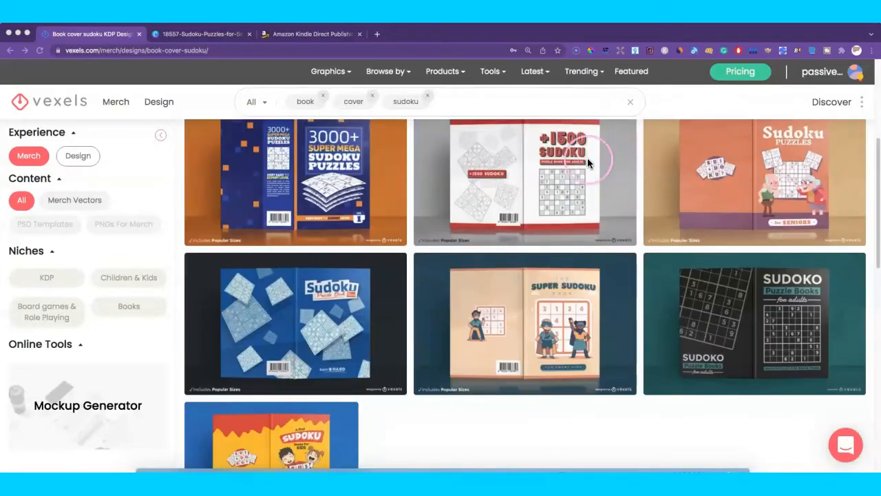
scroll(565, 160, "up", 4)
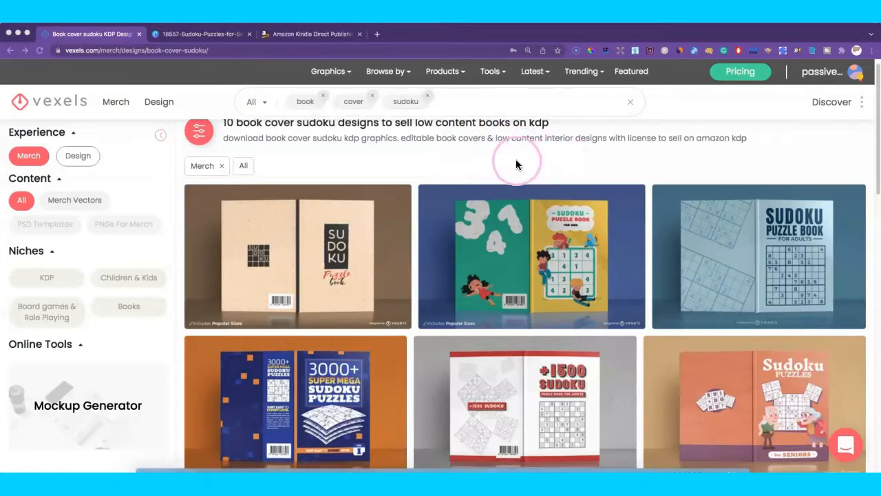
scroll(518, 163, "down", 1)
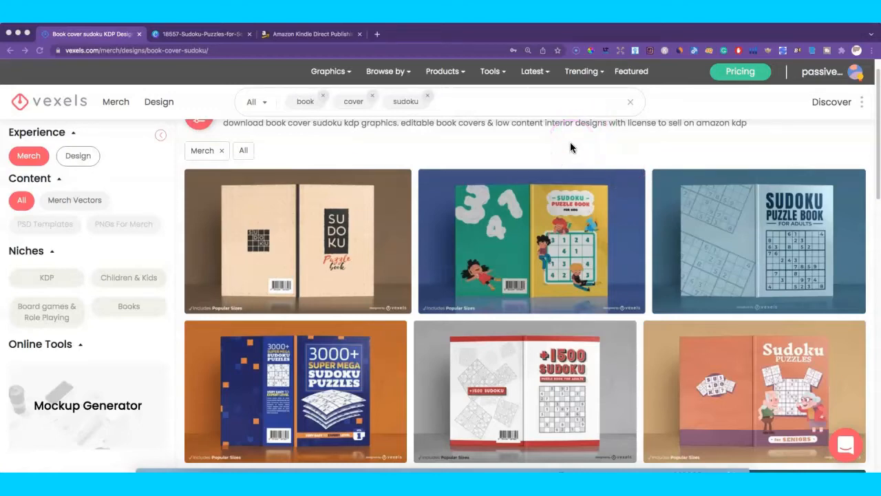
left_click(304, 97)
scroll(688, 262, "down", 3)
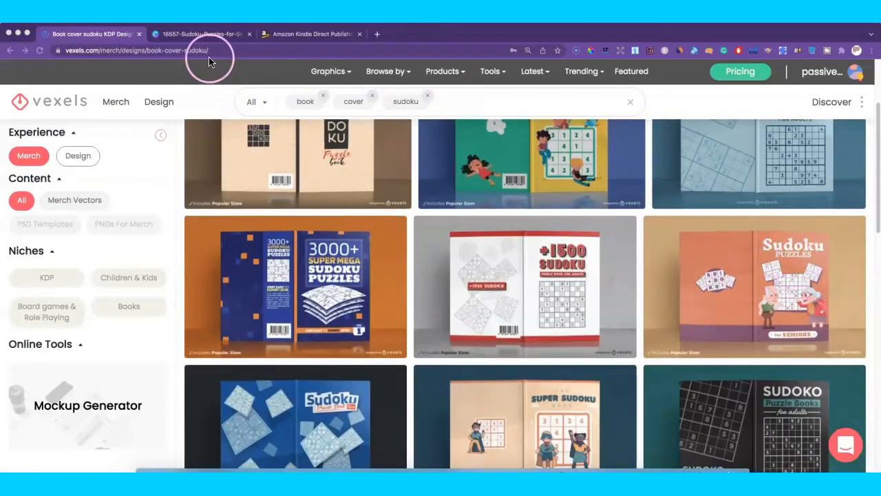
left_click(213, 39)
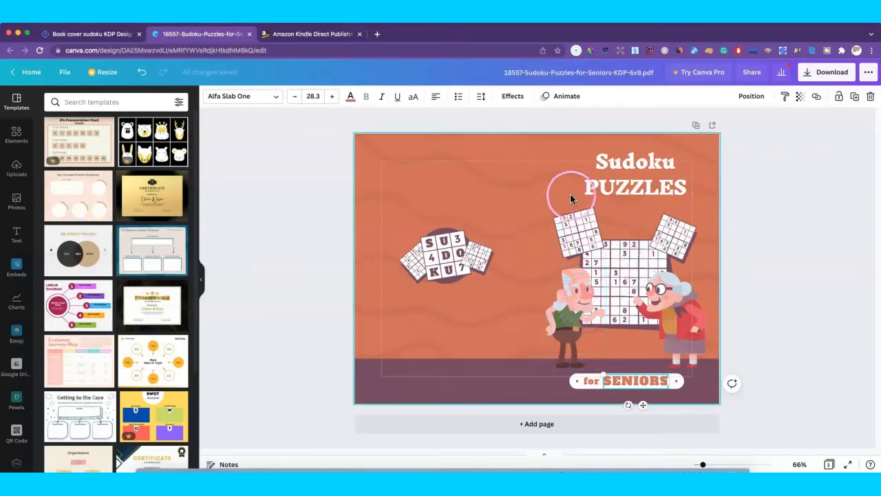
Step: Replace 'SENIORS' in the tagline with 'Children' and widen the text box to fit the pill
left_click(636, 385)
double_click(635, 384)
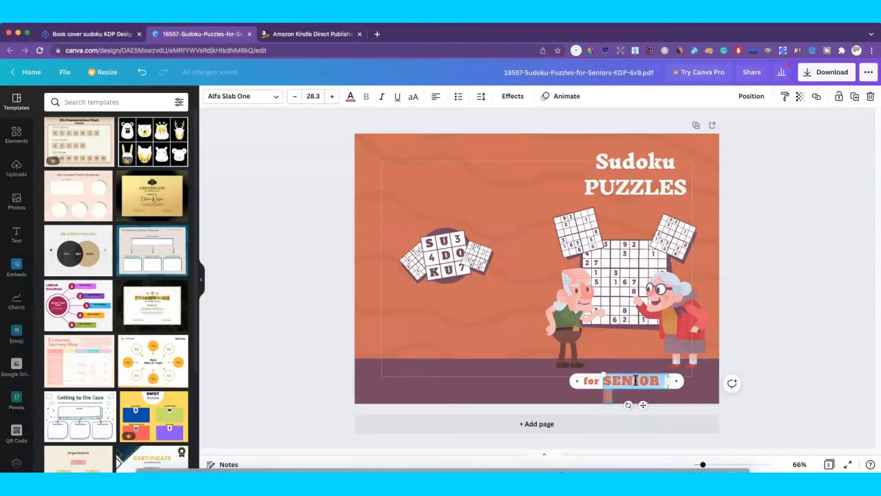
type("Children")
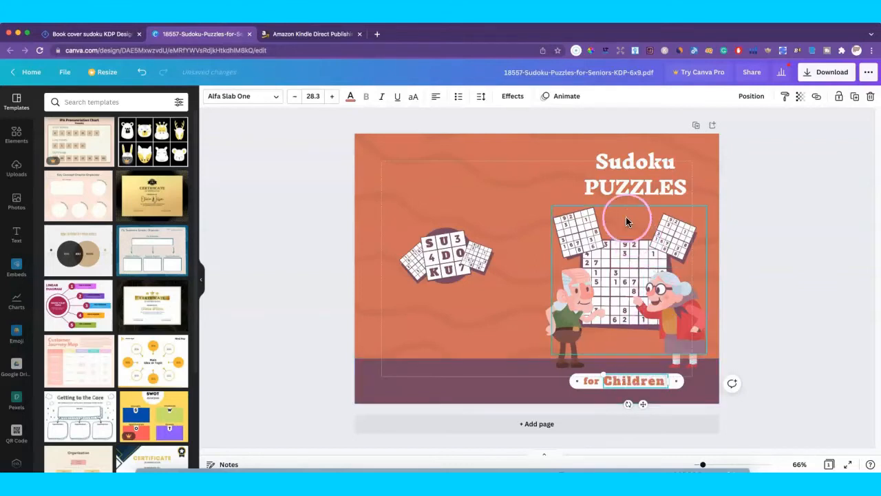
left_click(582, 388)
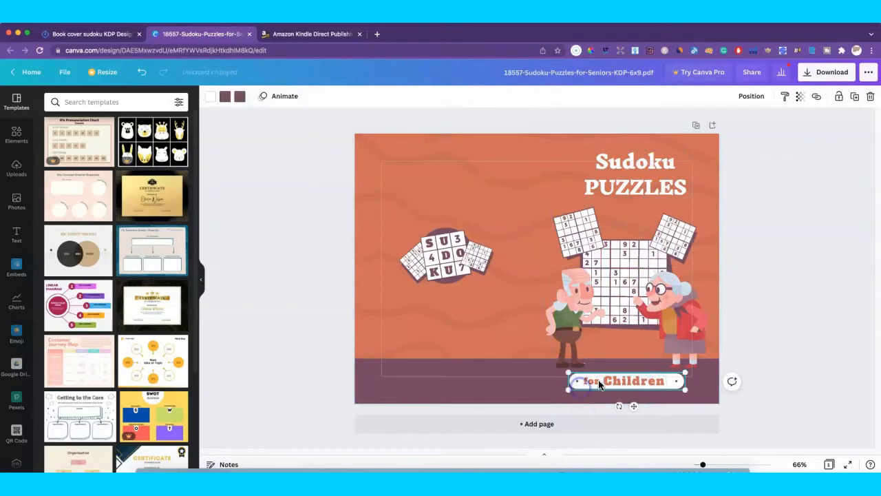
left_click(607, 382)
left_click_drag(603, 381, 582, 381)
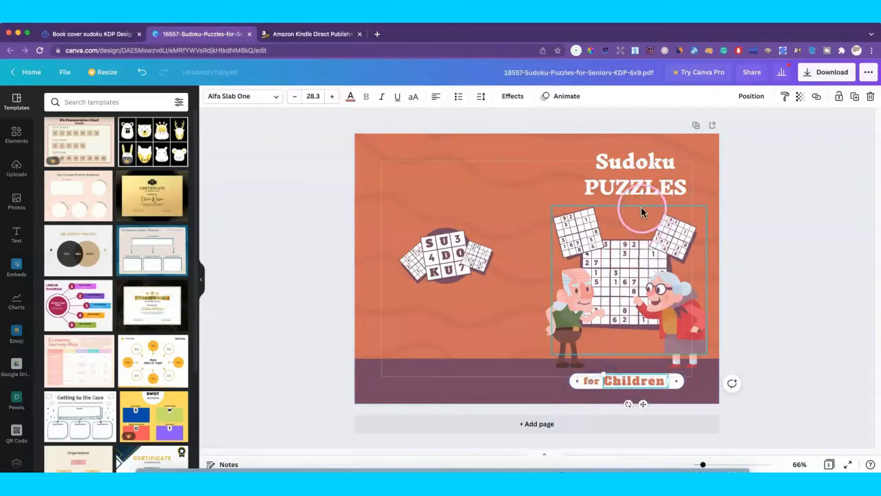
left_click(632, 189)
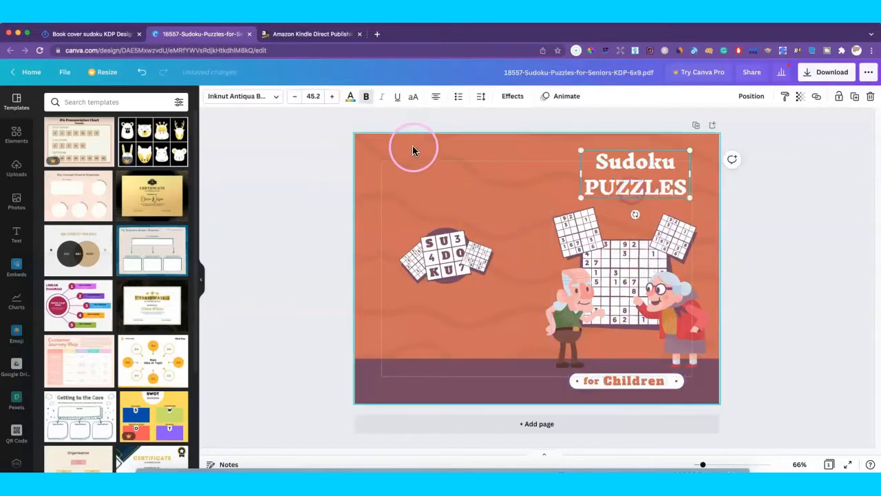
Step: Set the 'Sudoku PUZZLES' title to Childos Arabic Light and shrink its text box
left_click(276, 96)
left_click(134, 102)
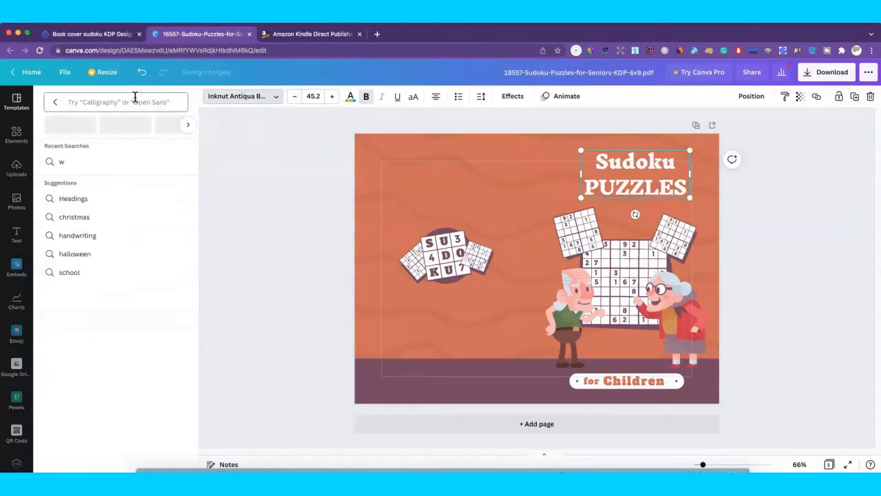
type("child")
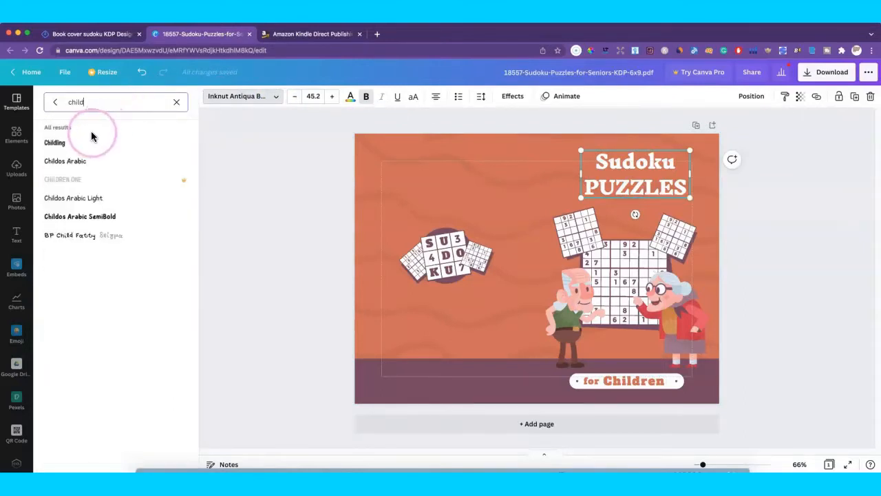
left_click(90, 237)
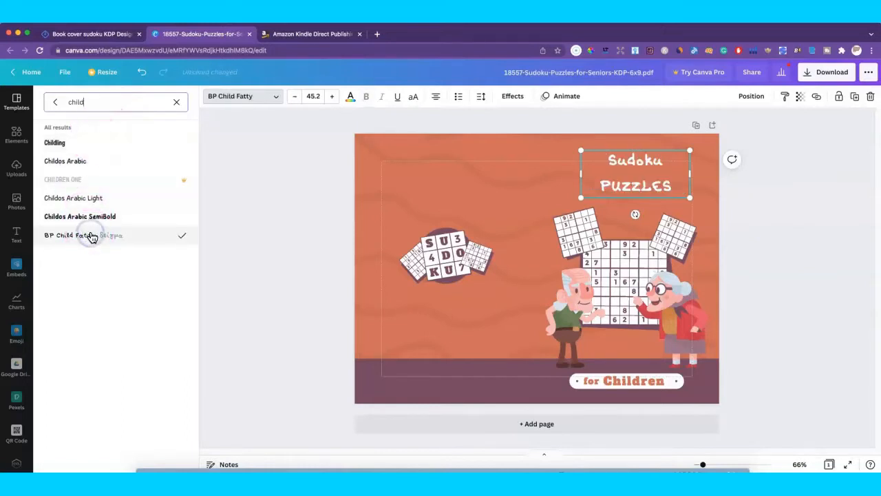
left_click(112, 200)
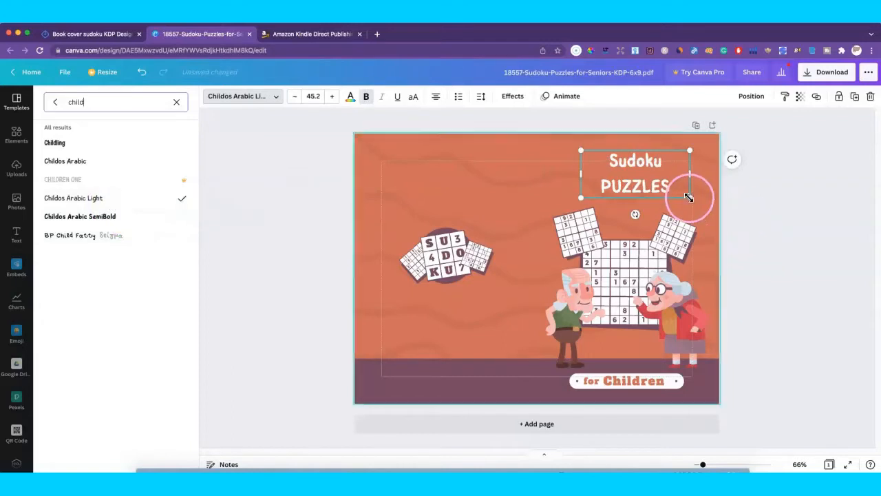
left_click_drag(690, 197, 653, 191)
Step: Tighten the title's line spacing, enlarge it to size 47, and shift it slightly left
left_click(481, 96)
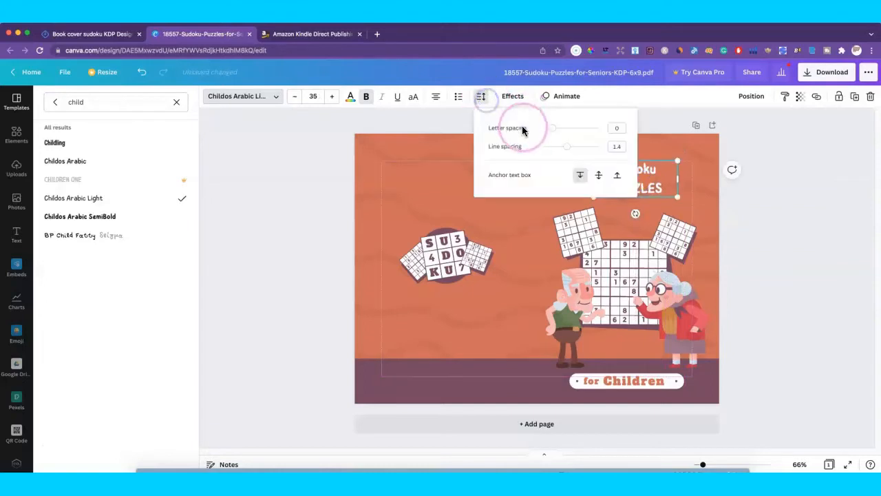
left_click_drag(569, 151, 558, 145)
left_click(691, 200)
left_click(649, 184)
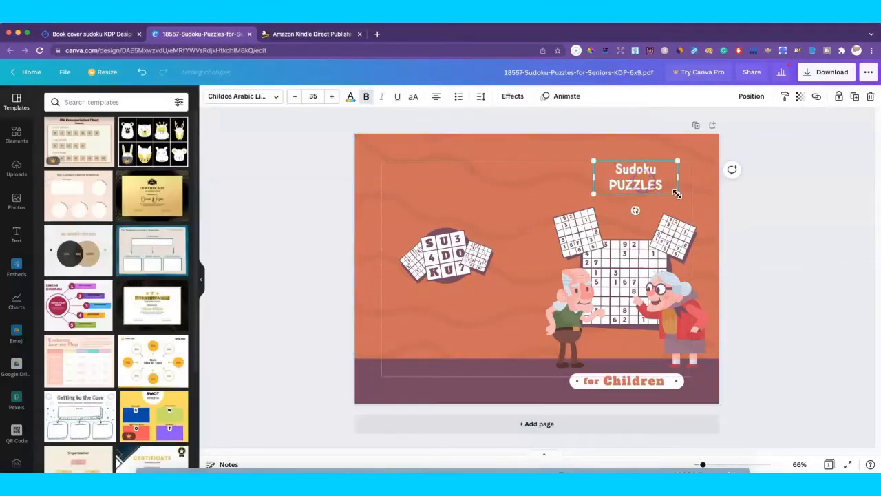
left_click_drag(679, 195, 705, 212)
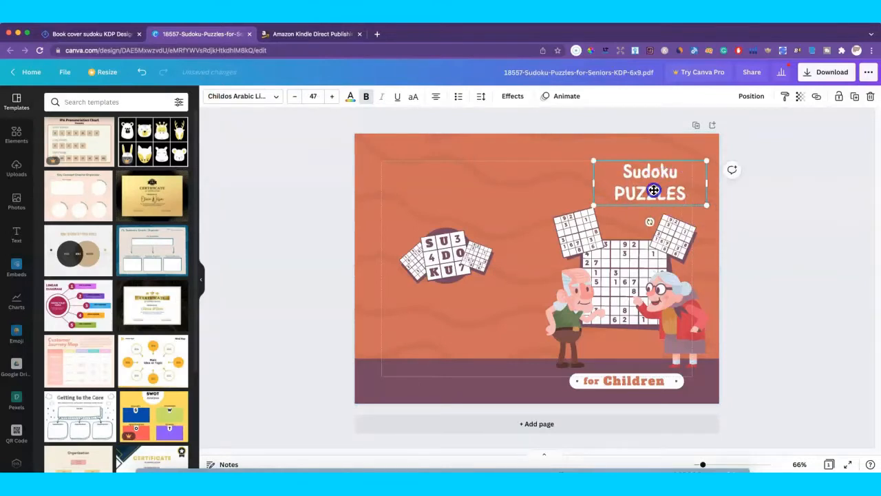
left_click_drag(645, 189, 650, 190)
Step: Set 'Children' to Childos Arabic Light and 'for' to Childos Arabic SemiBold
double_click(624, 380)
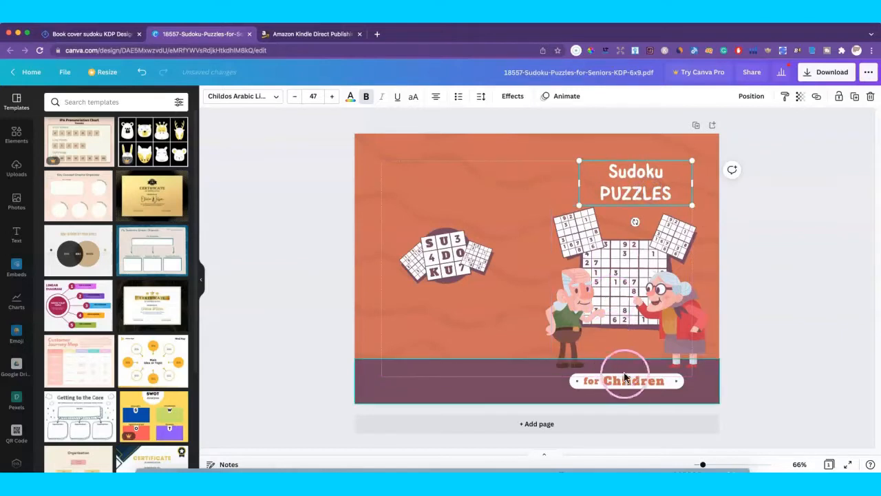
left_click(277, 99)
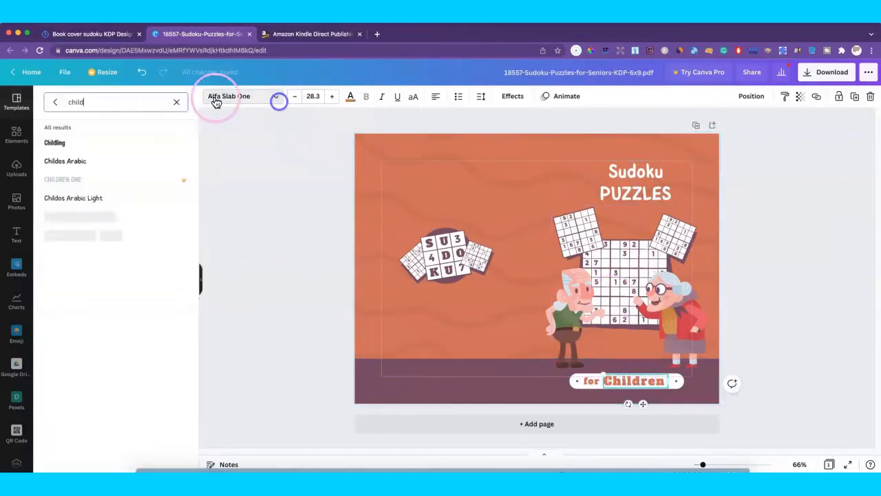
left_click(114, 201)
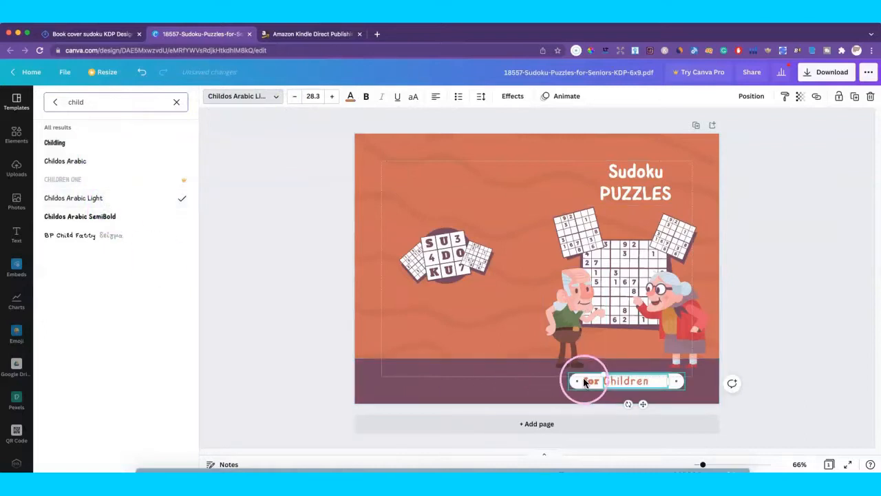
left_click(602, 381)
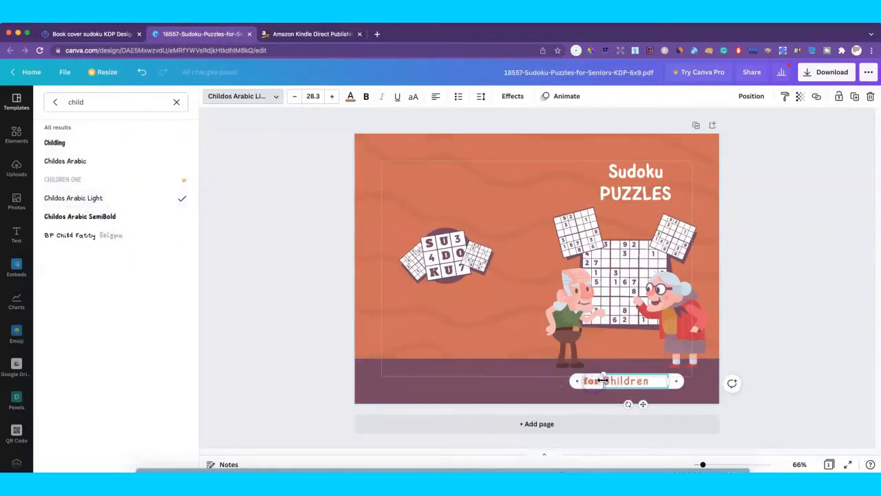
left_click(538, 353)
left_click(590, 383)
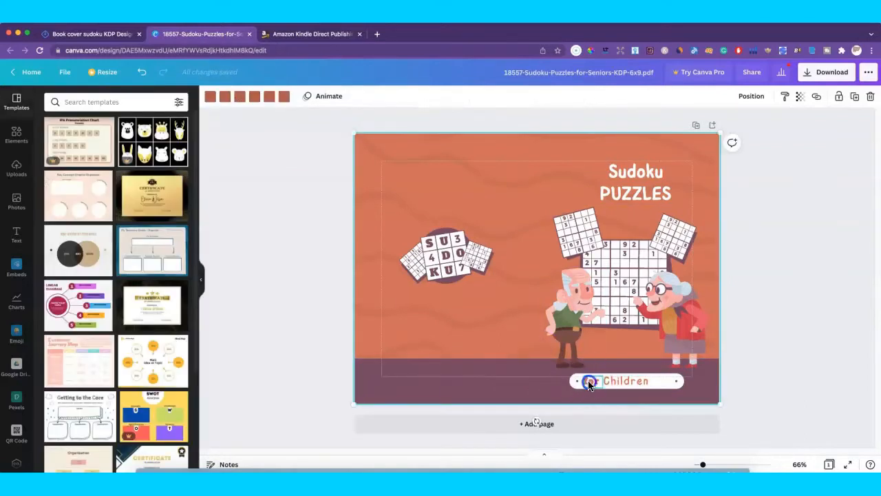
left_click(275, 96)
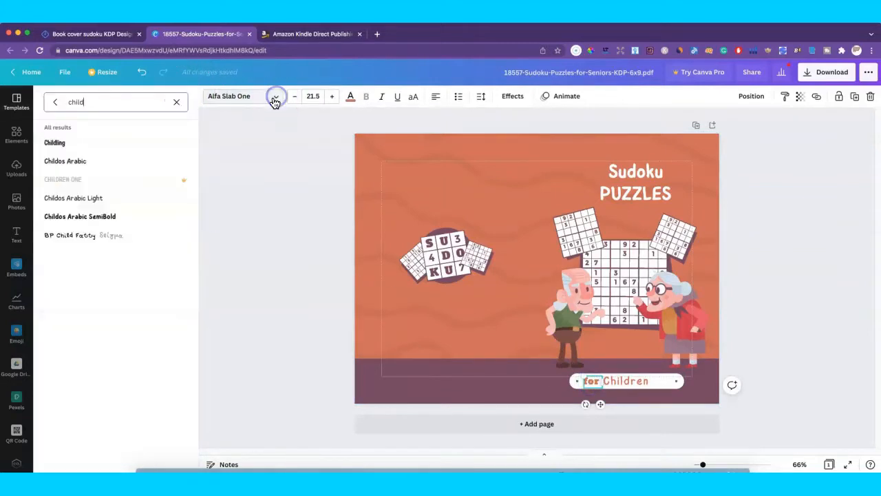
left_click(101, 198)
left_click(99, 217)
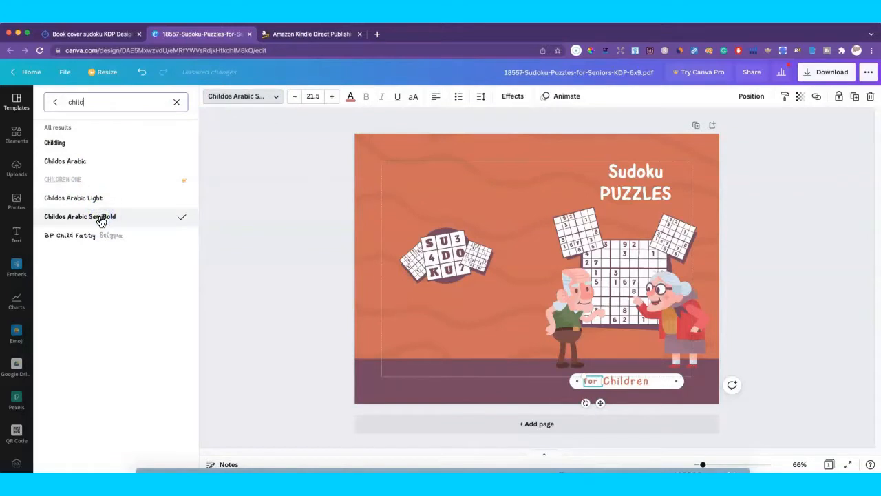
Step: Delete the old man illustration from the cover
left_click(566, 279)
left_click(581, 292)
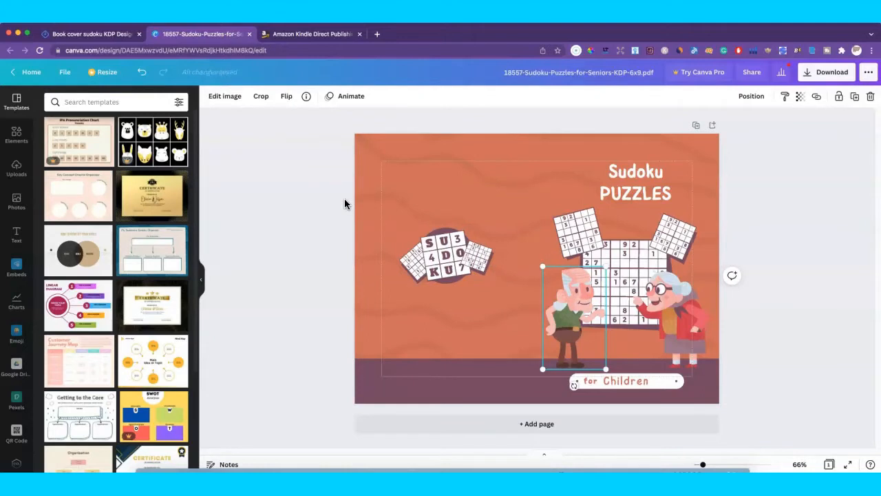
key("Delete")
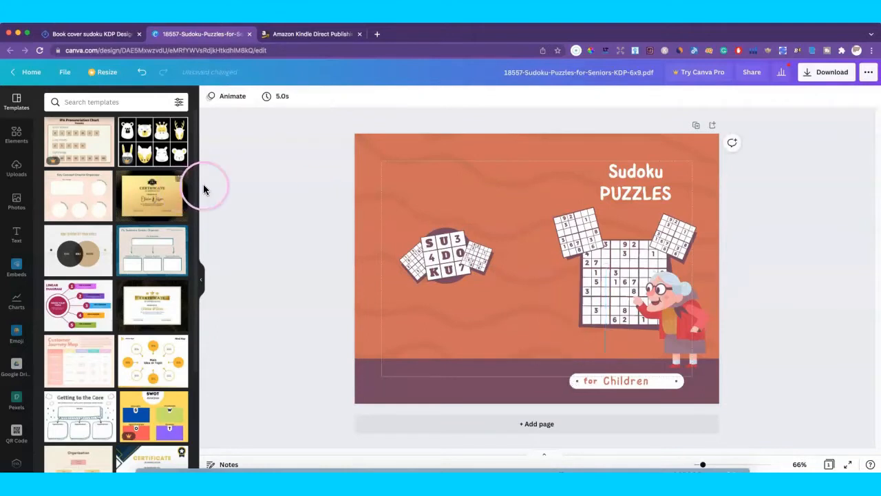
Step: Search elements for 'children' and add the dancing child illustration to the cover
left_click(14, 136)
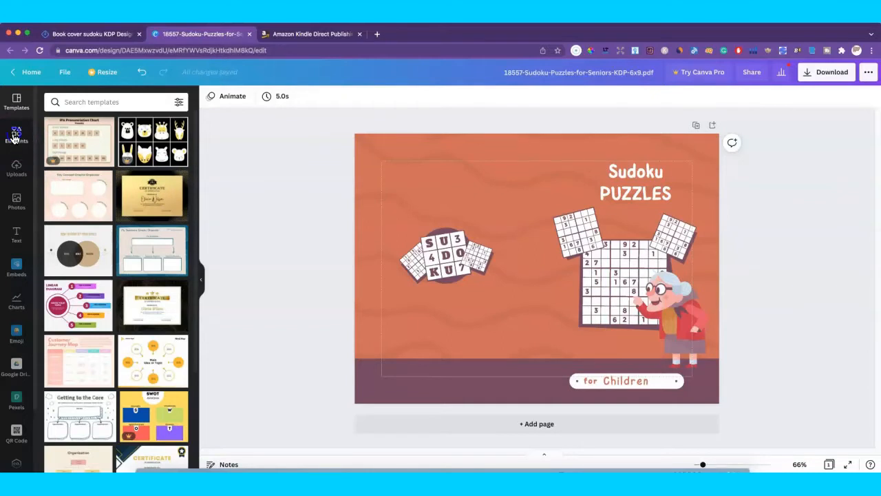
left_click(79, 102)
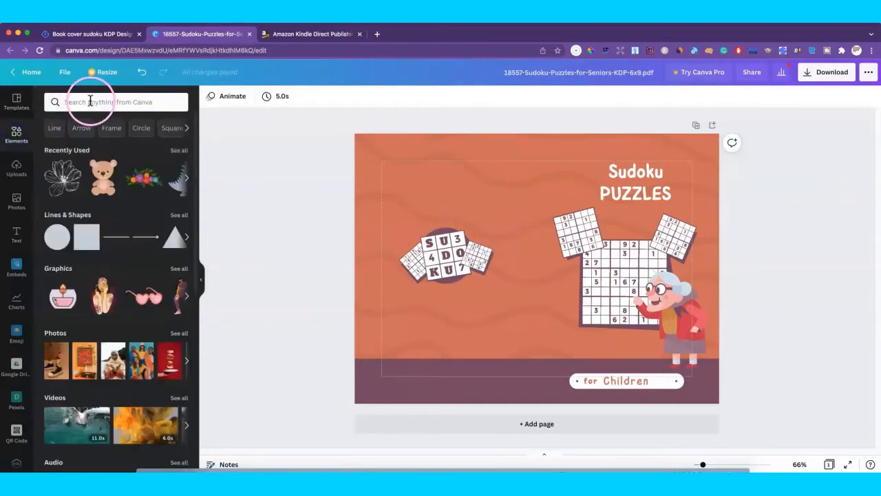
left_click(91, 101)
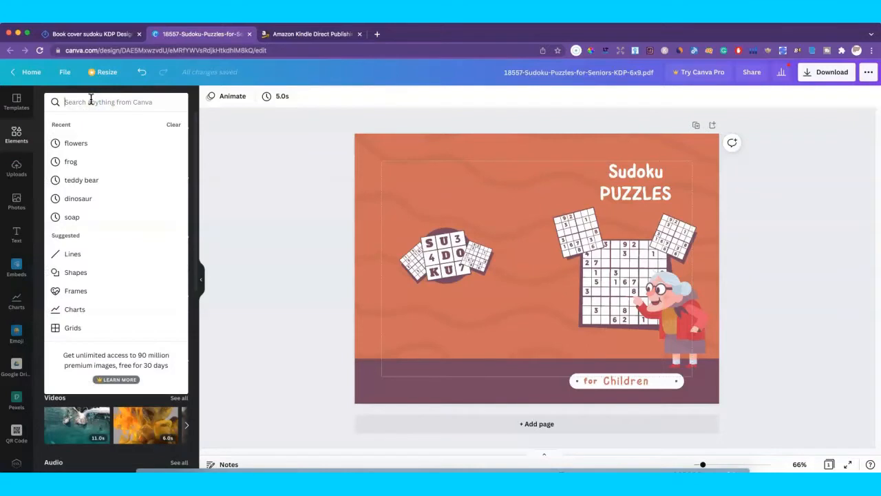
type("cildr")
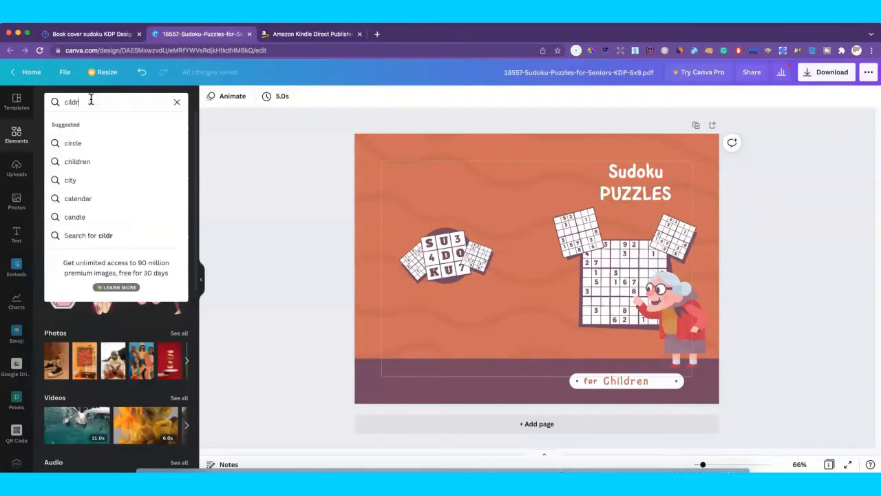
key("BackSpace")
key("BackSpace")
type("h")
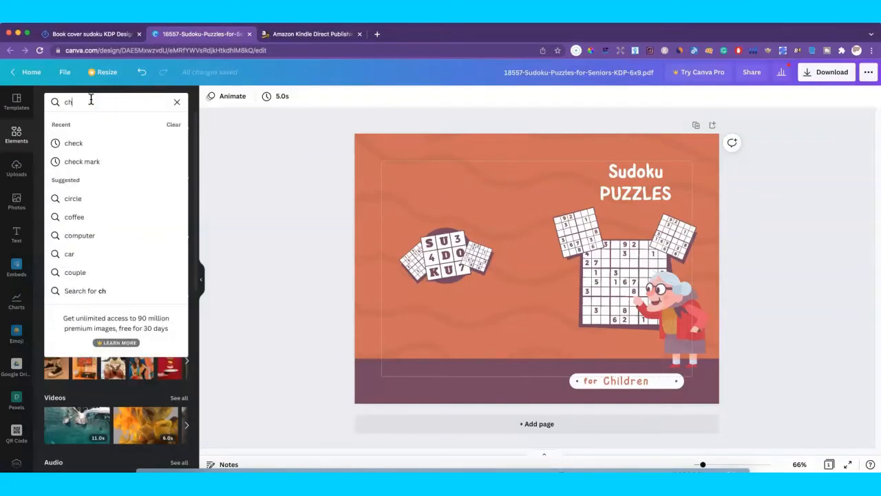
type("ildren")
key("Return")
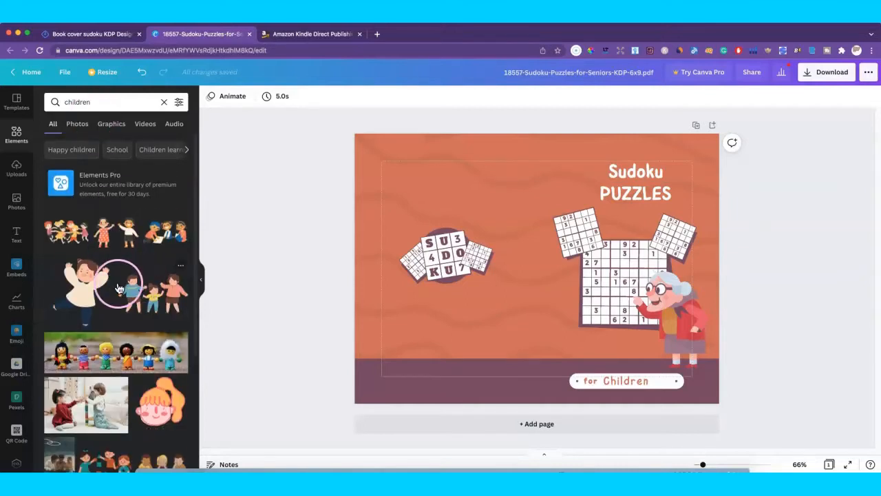
scroll(89, 279, "down", 1)
left_click(86, 287)
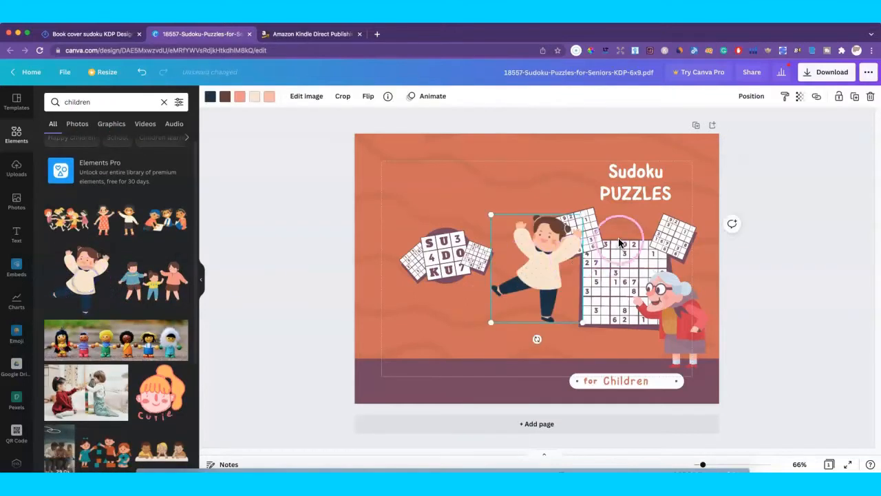
left_click_drag(548, 295, 538, 278)
Step: Delete the grandmother, restore the accidentally deleted sudoku grid, and move it slightly left
left_click(692, 331)
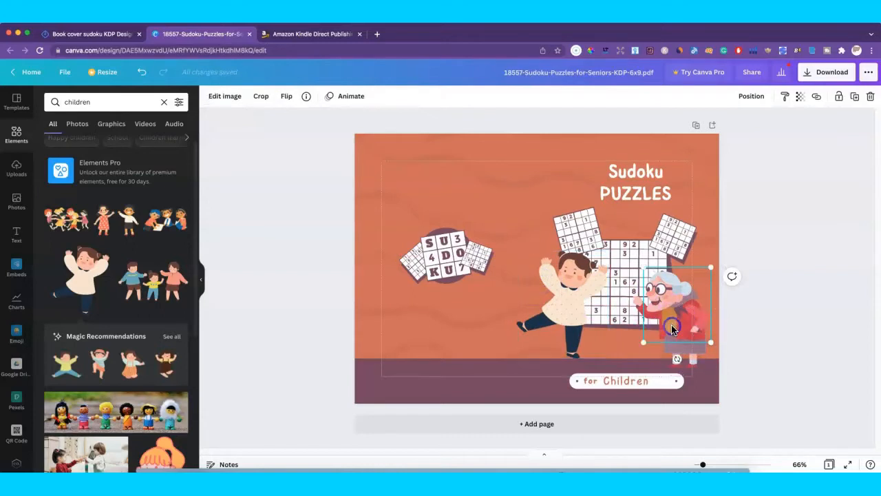
key("Delete")
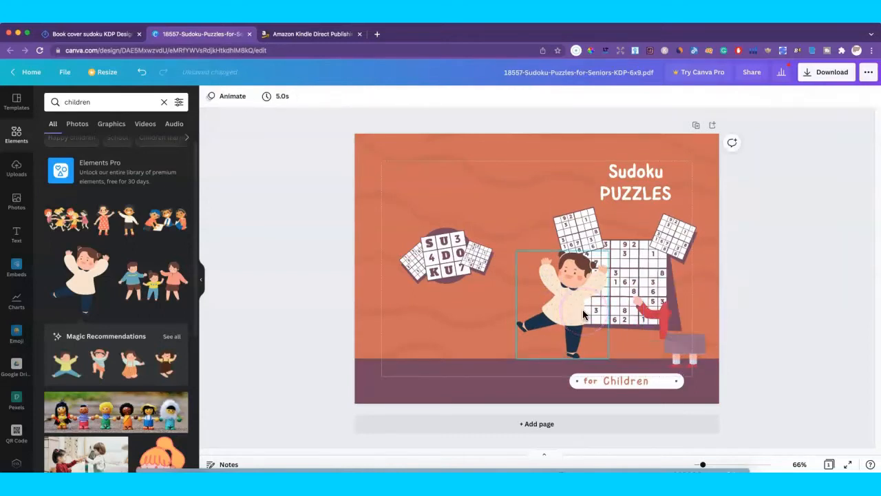
left_click(670, 338)
key("Escape")
left_click(673, 333)
key("Delete")
left_click(210, 117)
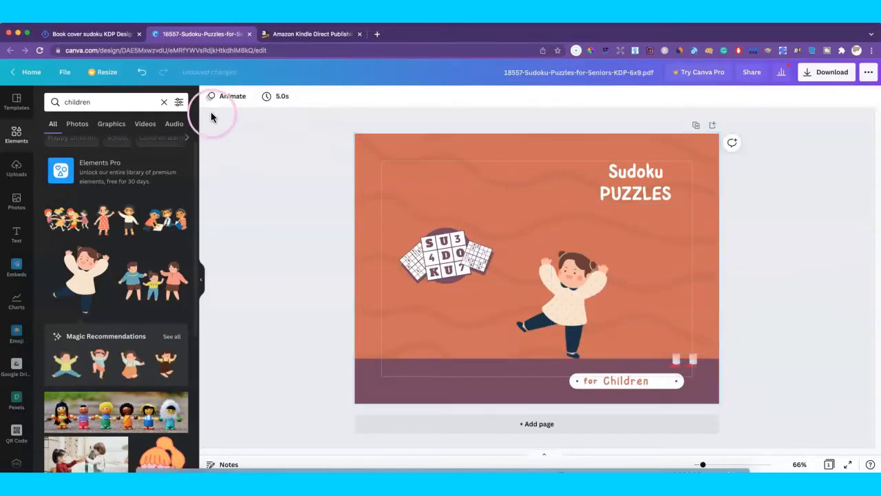
left_click(142, 71)
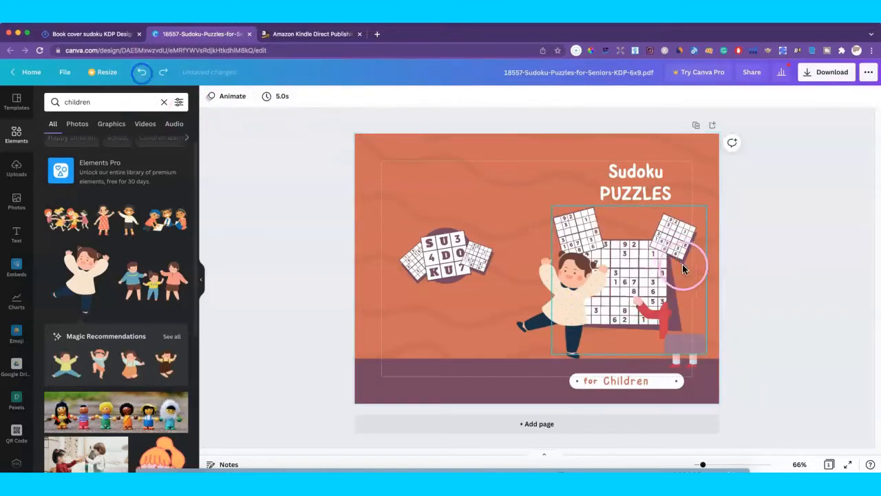
left_click(661, 324)
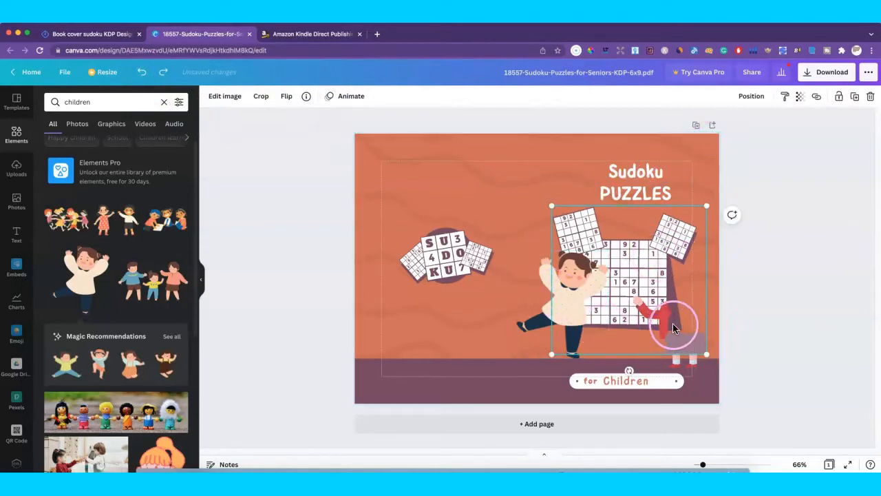
mouse_move(673, 323)
left_mouse_down()
mouse_move(643, 321)
mouse_move(663, 321)
left_mouse_up()
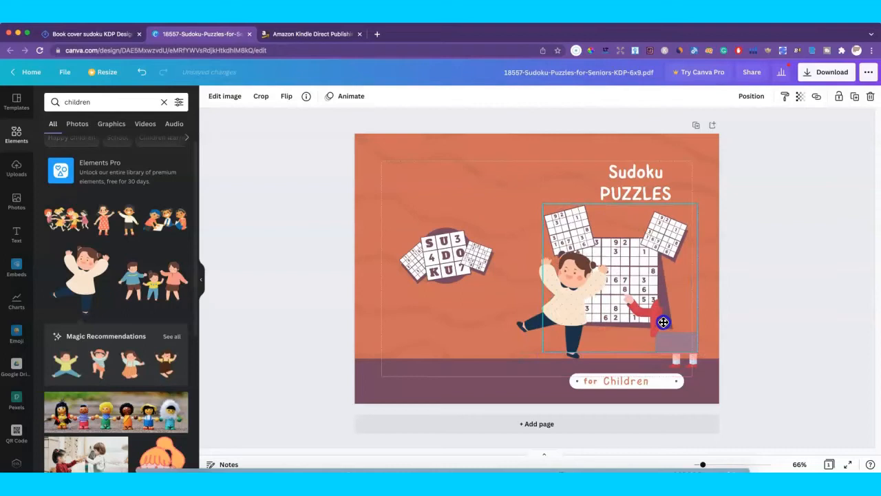
Step: Delete the leftover fragments, then crop and reposition the sudoku grid illustration
left_click(676, 359)
key("Delete")
left_click(693, 362)
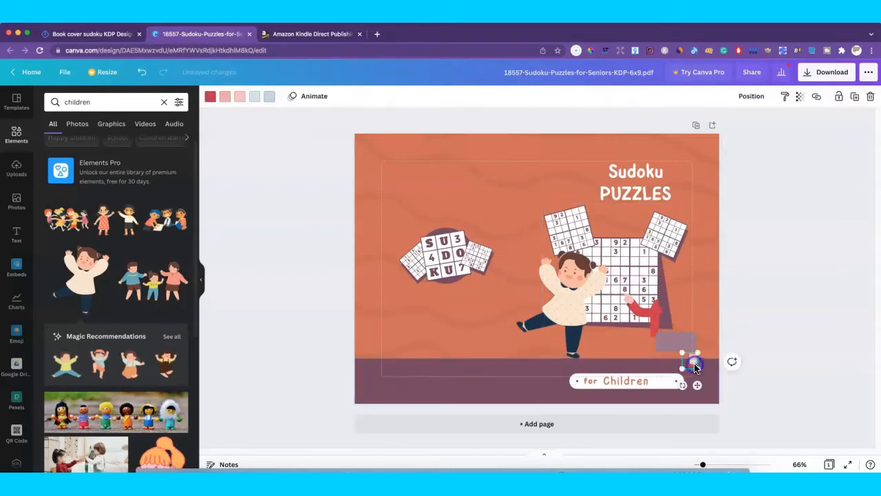
key("Delete")
left_click(670, 345)
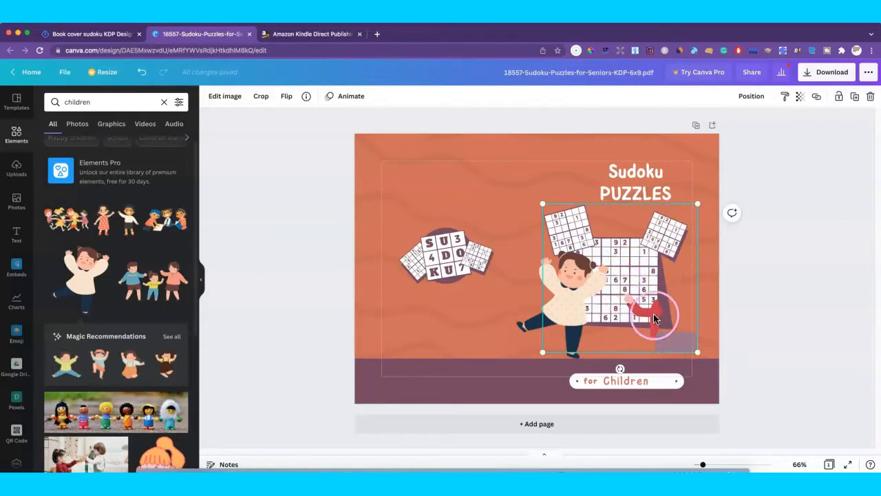
left_click_drag(679, 331, 673, 328)
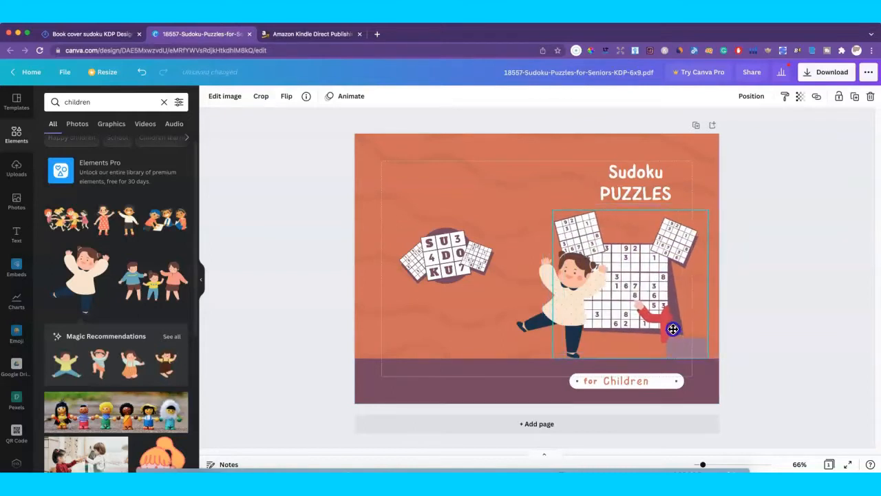
double_click(663, 323)
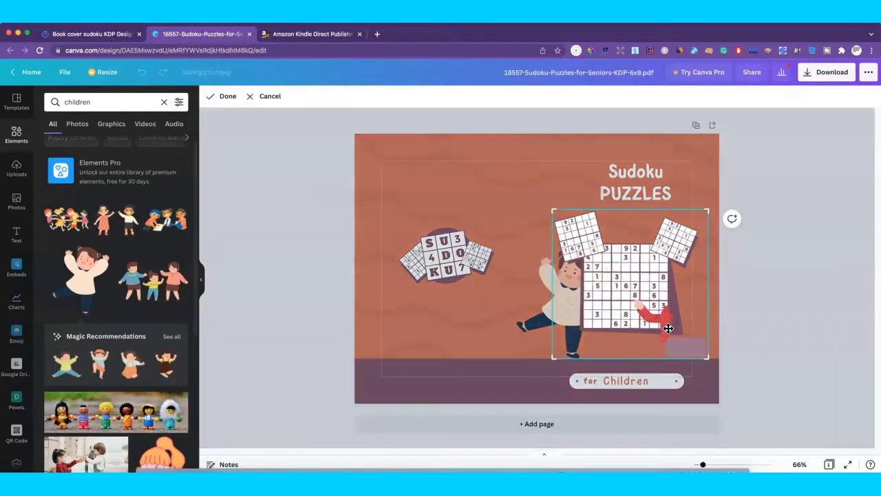
left_click(224, 97)
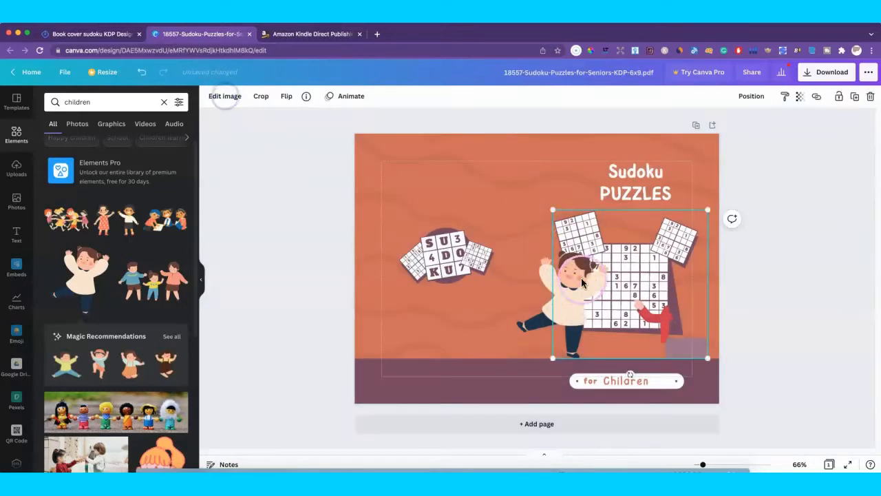
left_click_drag(645, 315, 651, 313)
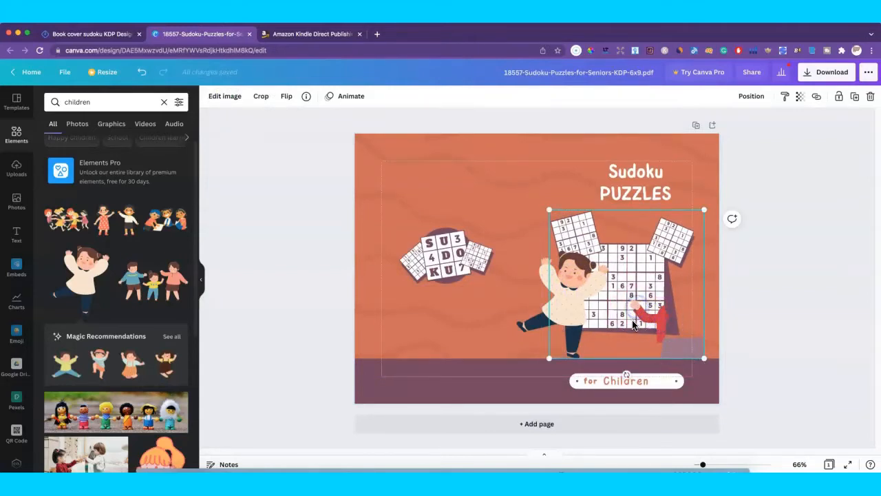
Step: Delete the grid behind the child and place an enlarged SUDOKU tile duplicate overlapping her
left_click_drag(614, 317, 595, 313)
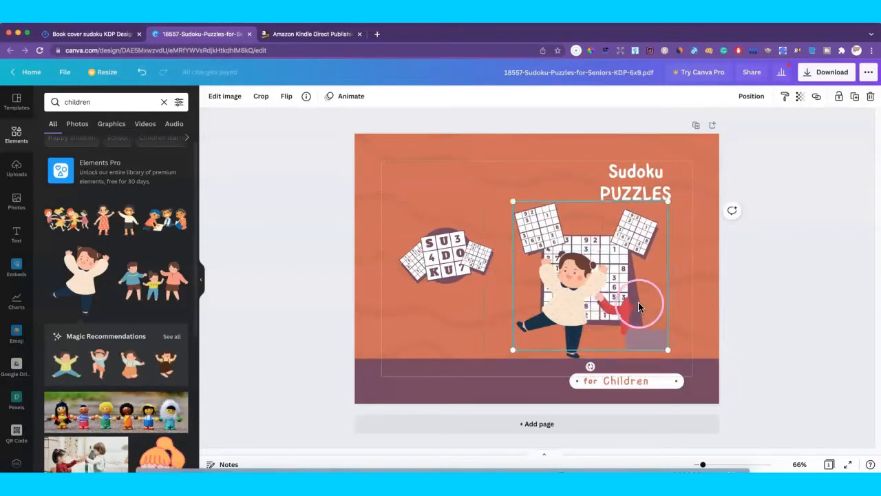
key("Delete")
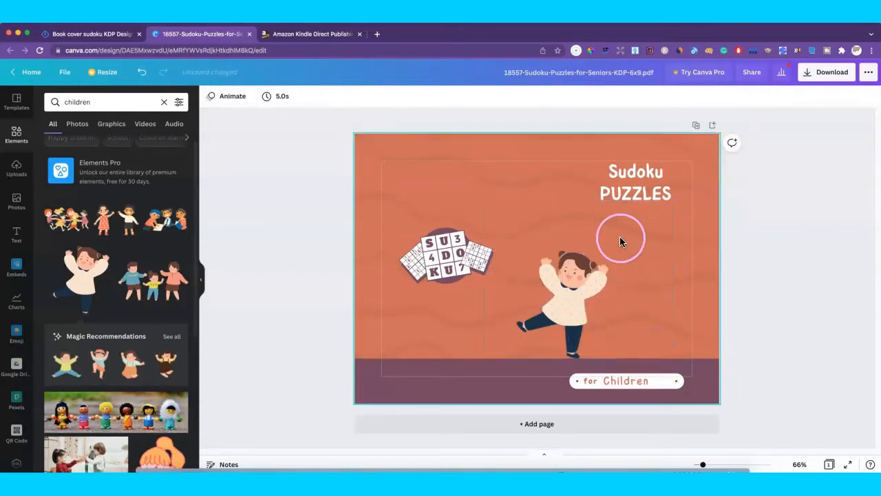
left_click(446, 256)
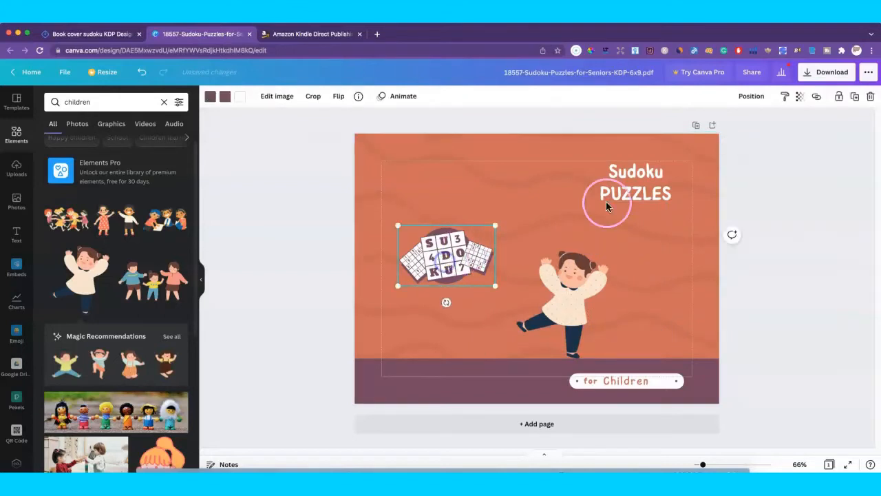
left_click(854, 96)
left_click_drag(473, 255, 630, 264)
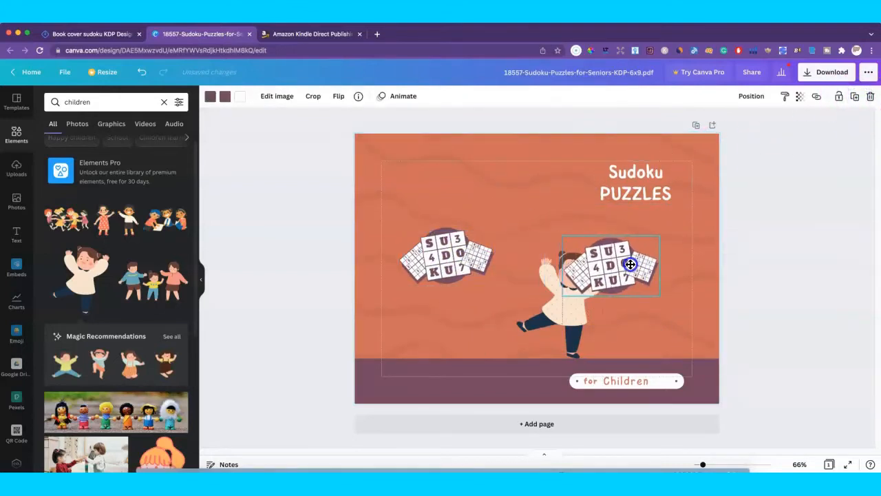
left_click_drag(563, 296, 482, 354)
left_click_drag(623, 312, 665, 312)
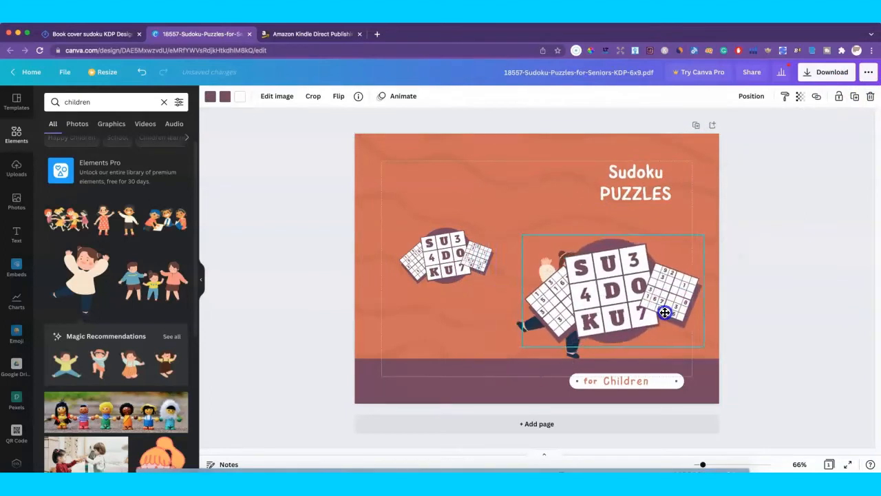
mouse_move(523, 231)
left_mouse_down()
mouse_move(543, 241)
mouse_move(535, 241)
left_mouse_up()
left_click_drag(616, 289, 639, 290)
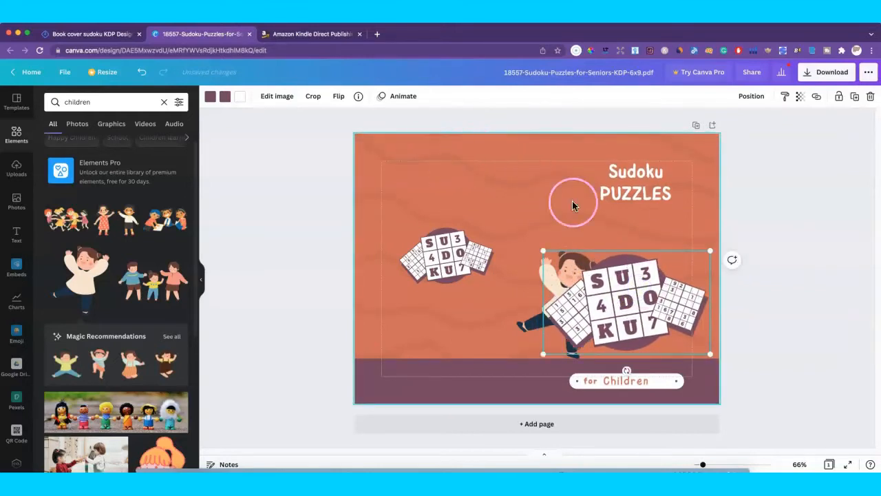
left_click(345, 140)
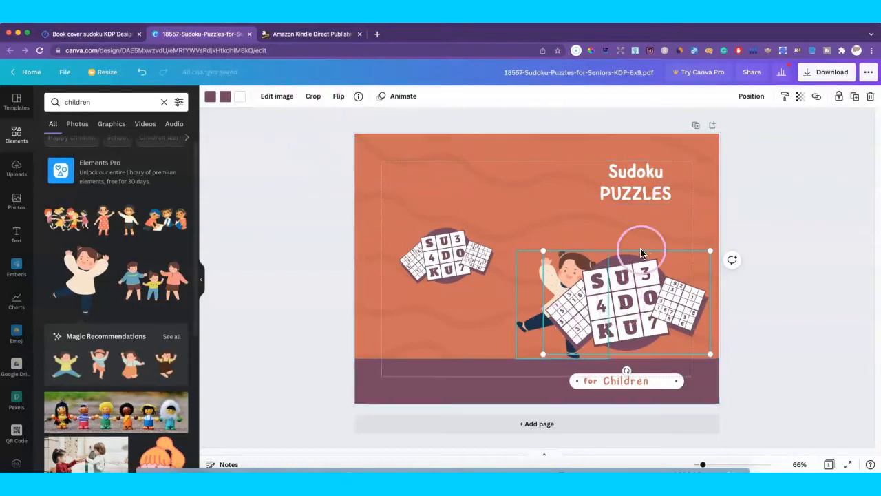
left_click(454, 255)
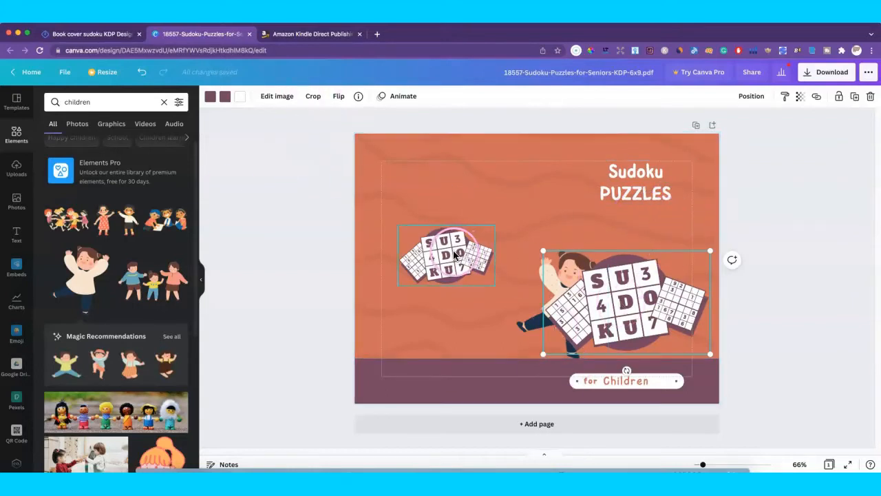
Step: Search elements for 'line', add a straight line, and thicken it to weight 27
left_click(75, 105)
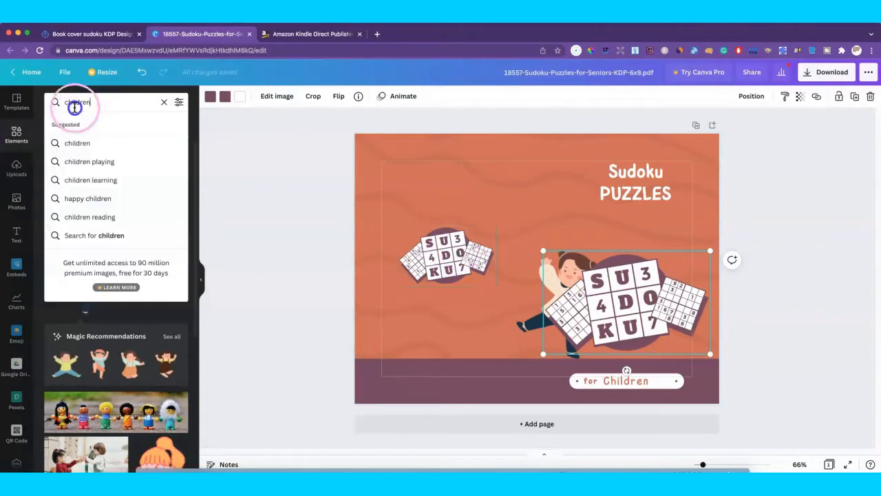
double_click(77, 104)
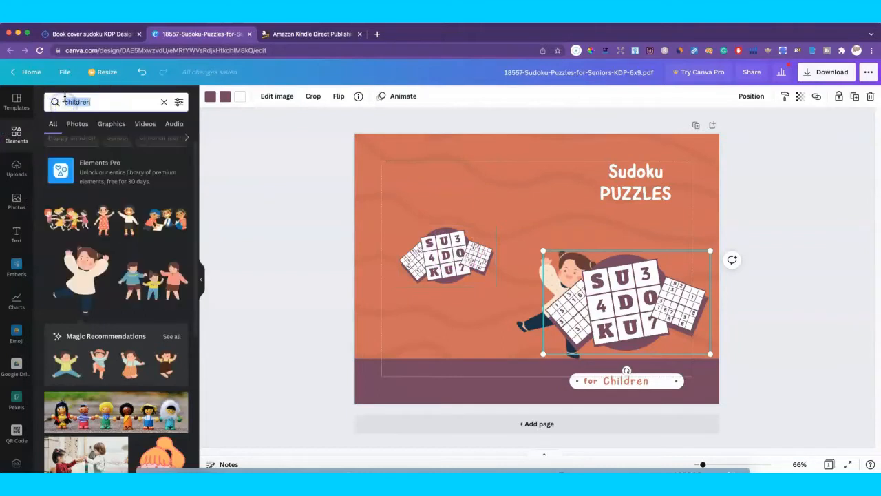
type("line")
key("Return")
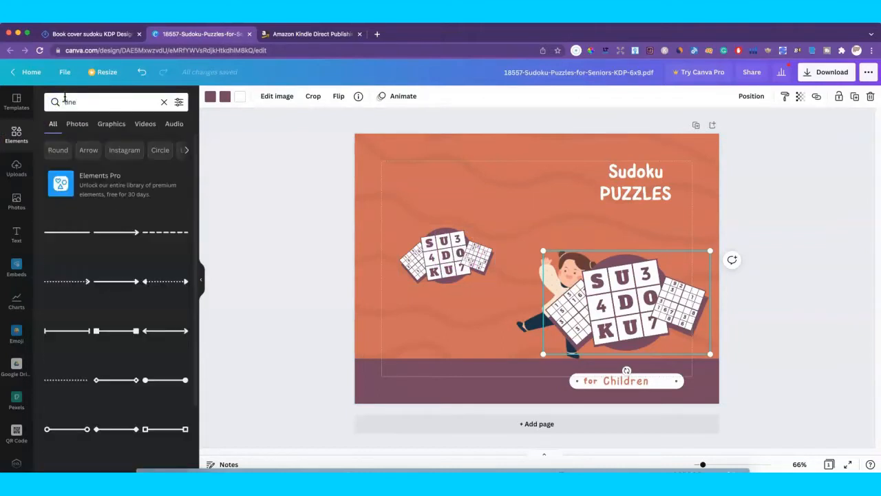
left_click(61, 234)
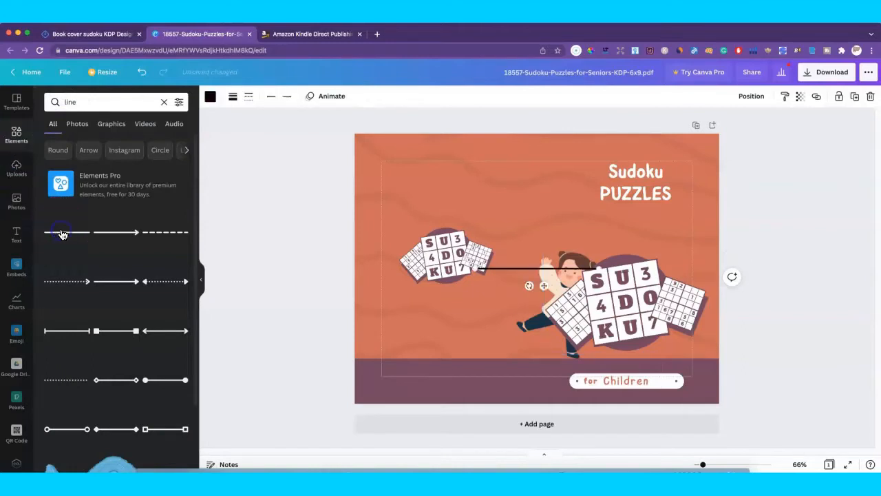
left_click_drag(528, 285, 528, 269)
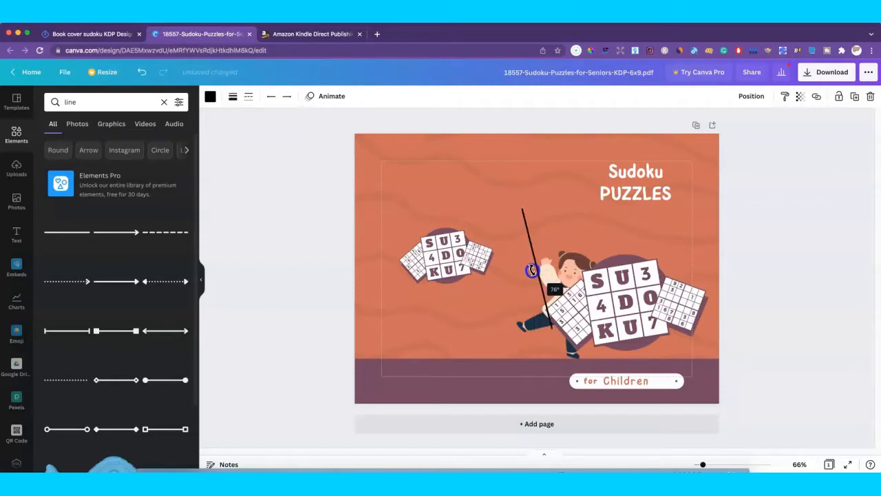
left_click_drag(532, 270, 521, 265)
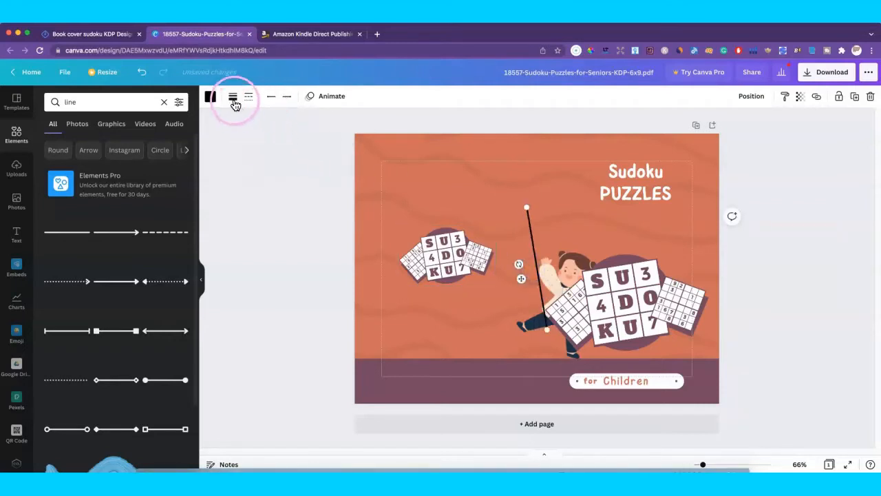
left_click(234, 104)
left_click_drag(287, 126, 306, 135)
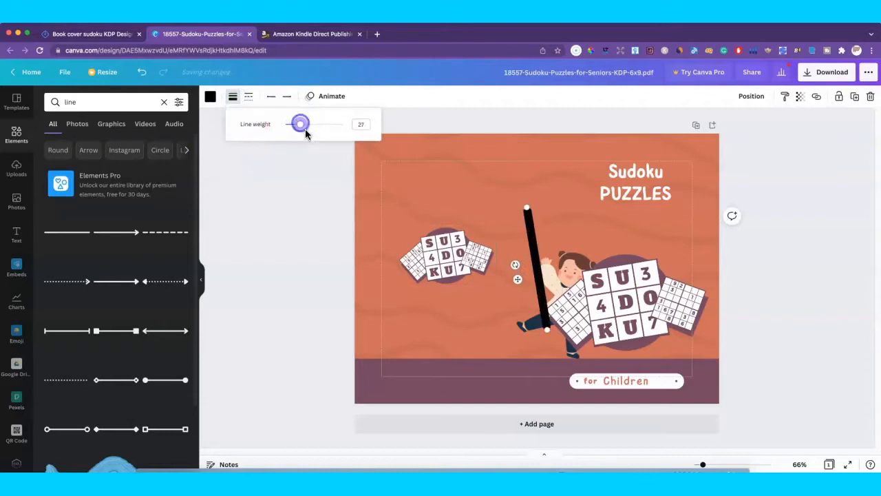
Step: Rotate the line vertical, stretch it to the top and bottom edges, and centre it
left_click(513, 264)
left_click_drag(513, 264, 519, 260)
left_click(537, 208)
left_click_drag(537, 170, 539, 135)
left_click(542, 328)
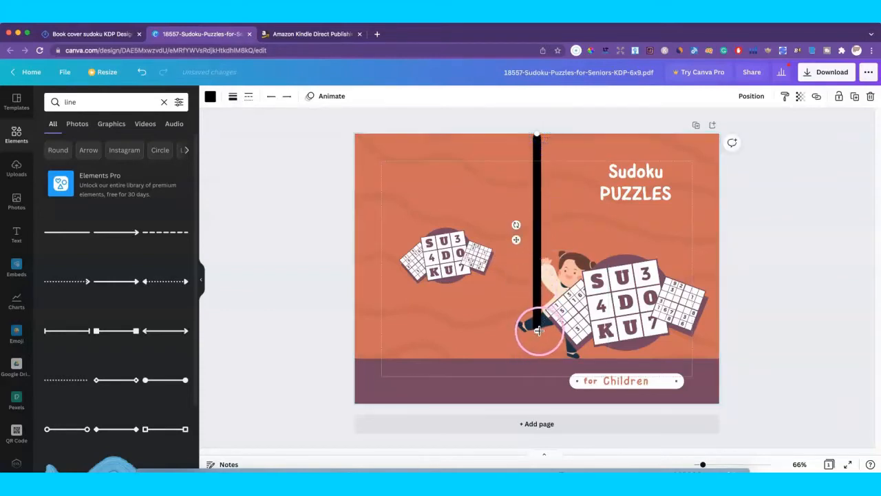
left_click_drag(539, 331, 536, 402)
left_click(537, 276)
left_click_drag(536, 273, 538, 259)
left_click(527, 331)
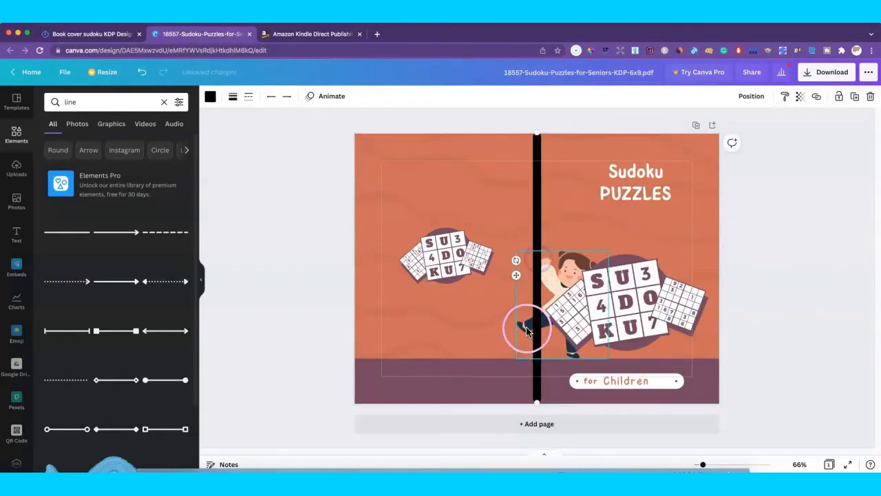
left_click(475, 322)
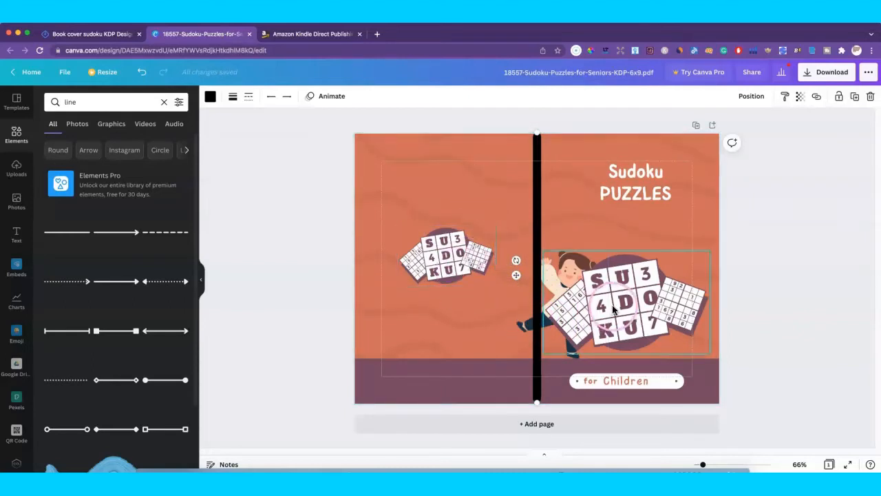
Step: Move the girl up and bring her forward in front of the SUDOKU graphic
left_click(529, 324)
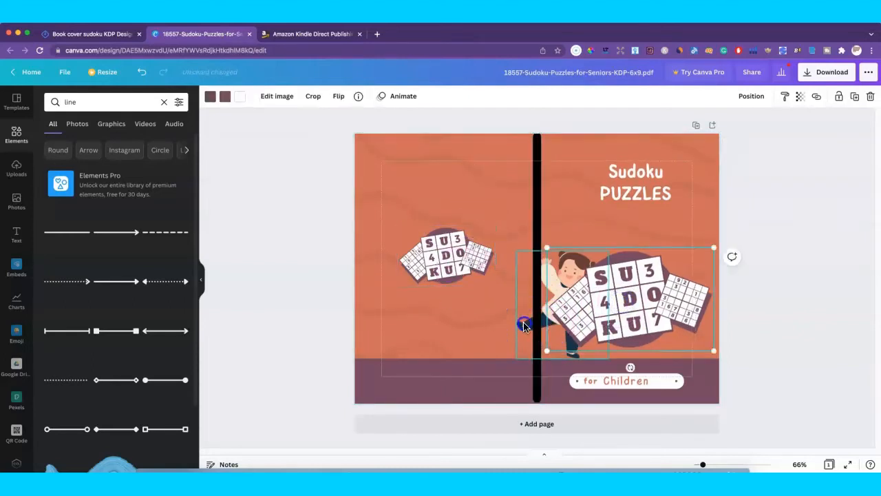
left_click_drag(529, 324, 550, 297)
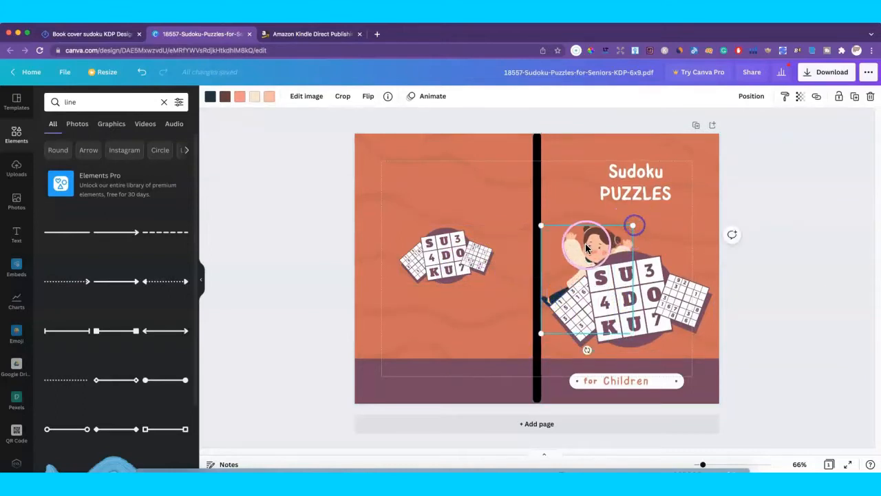
left_click_drag(587, 248, 588, 239)
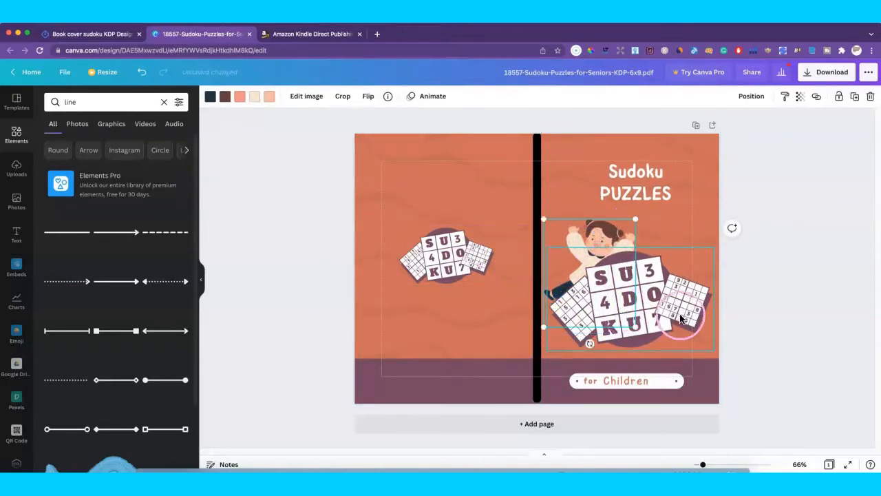
left_click(751, 95)
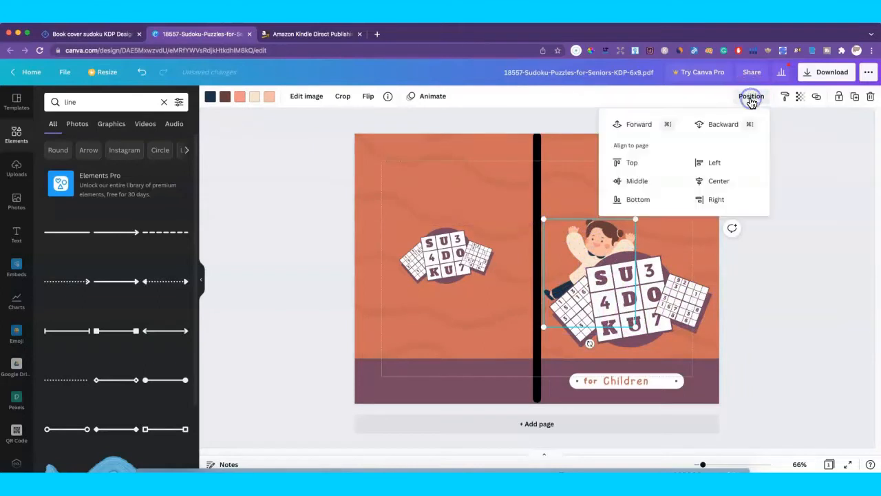
left_click(641, 125)
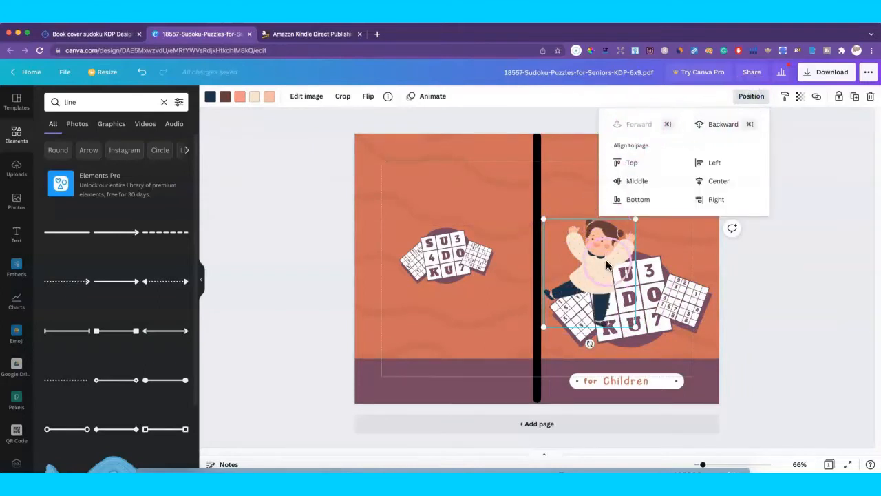
left_click(680, 290)
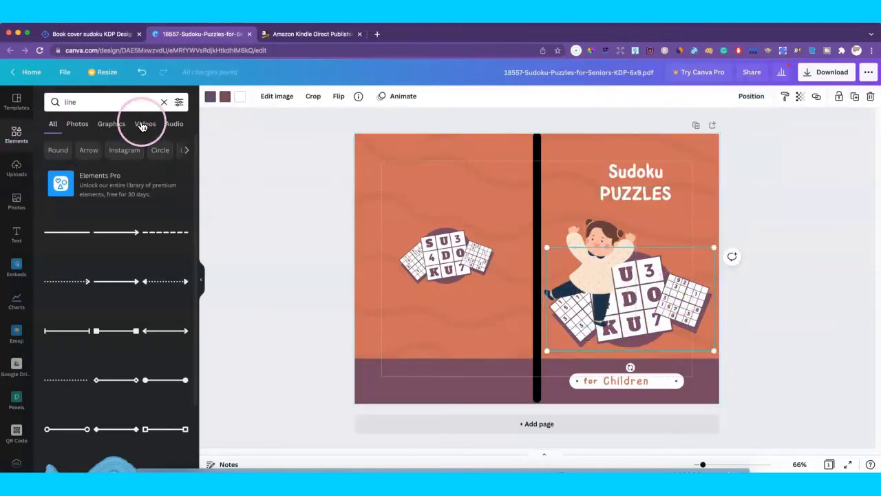
left_click(164, 102)
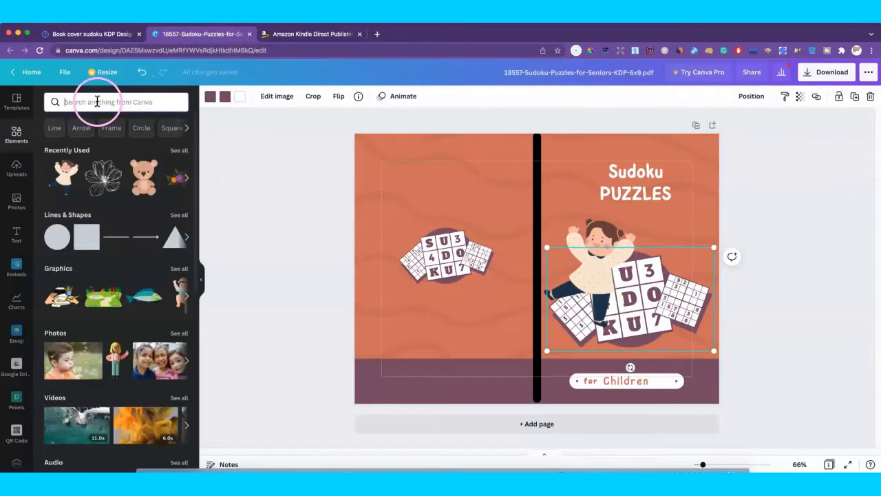
Step: Add the painting boy graphic from a 'children' search, sized and placed at the front cover's lower right
type("c")
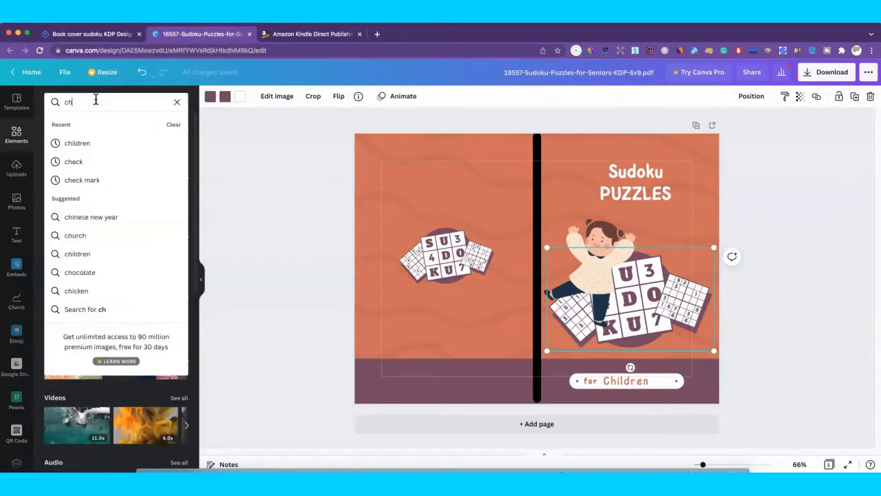
type("h")
left_click(78, 143)
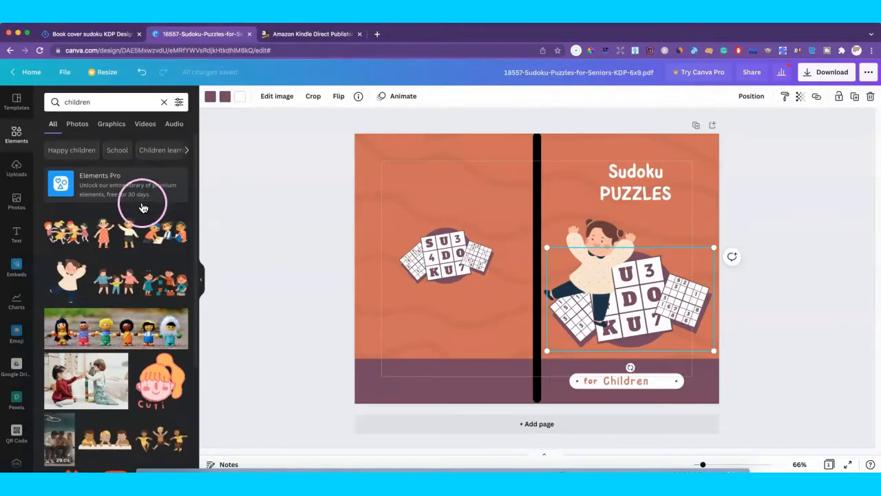
scroll(143, 208, "down", 10)
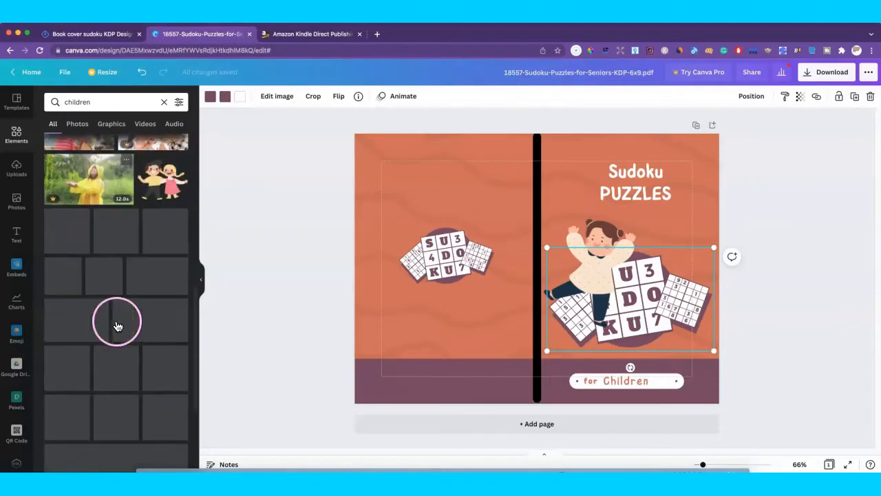
left_click(111, 123)
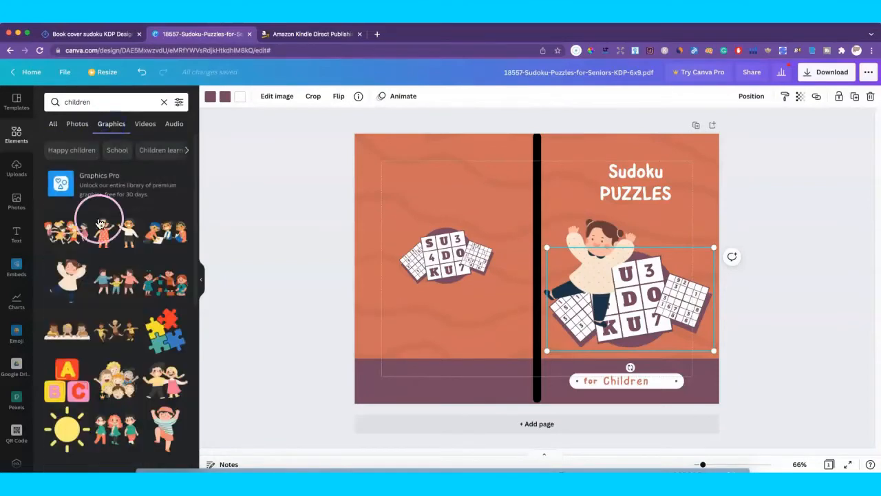
scroll(103, 310, "down", 5)
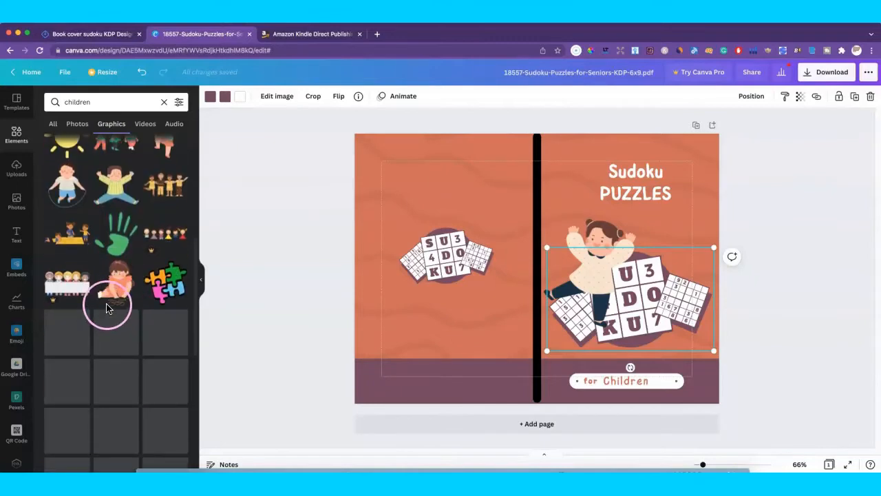
scroll(107, 307, "down", 3)
scroll(110, 307, "down", 3)
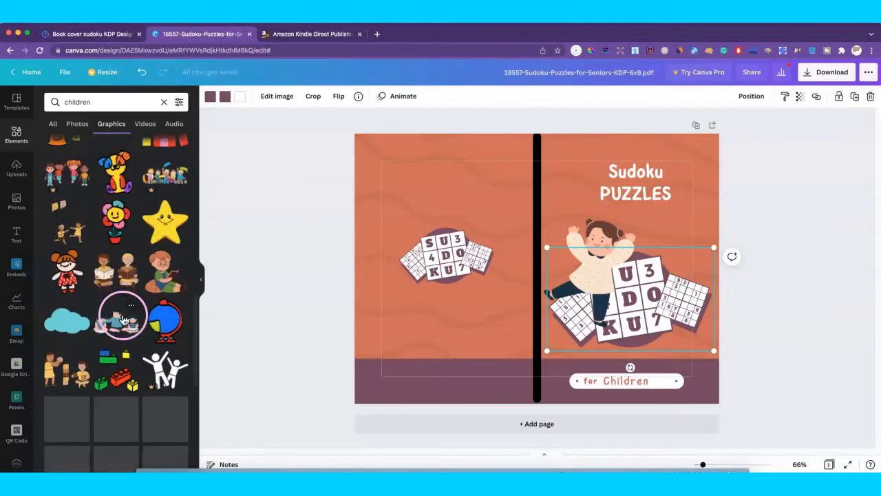
scroll(120, 344, "down", 3)
scroll(96, 360, "down", 3)
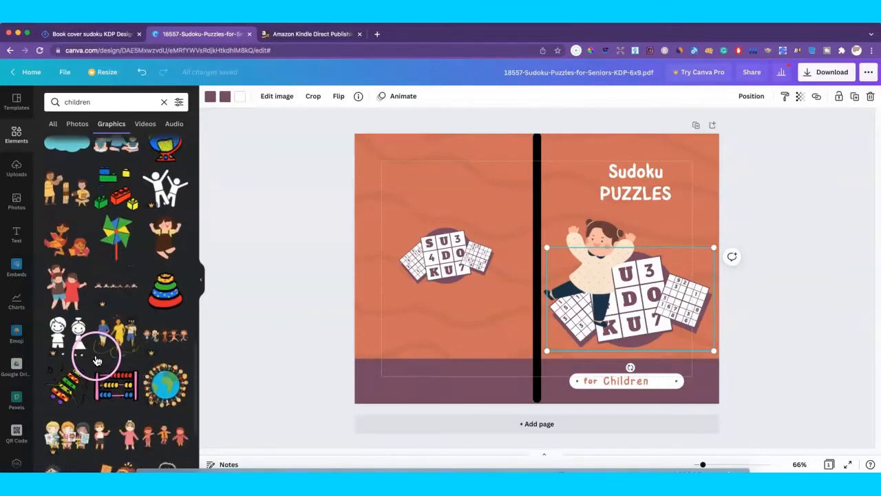
scroll(103, 324, "down", 5)
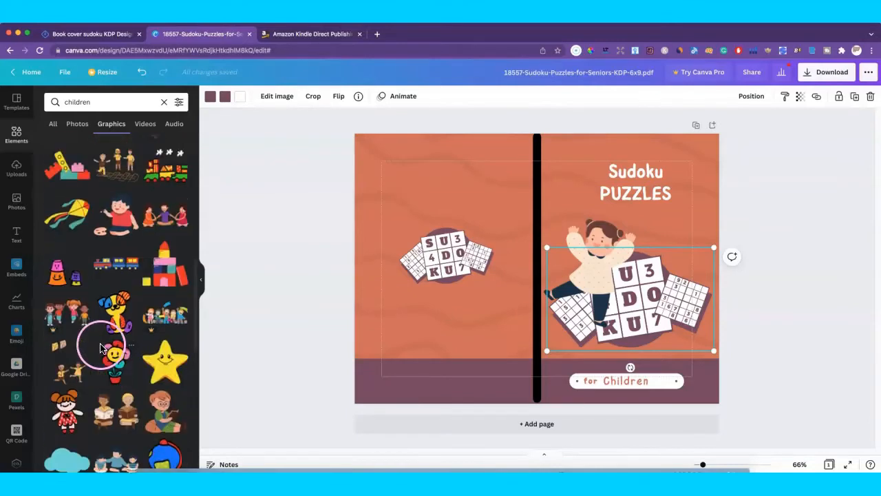
left_click(115, 228)
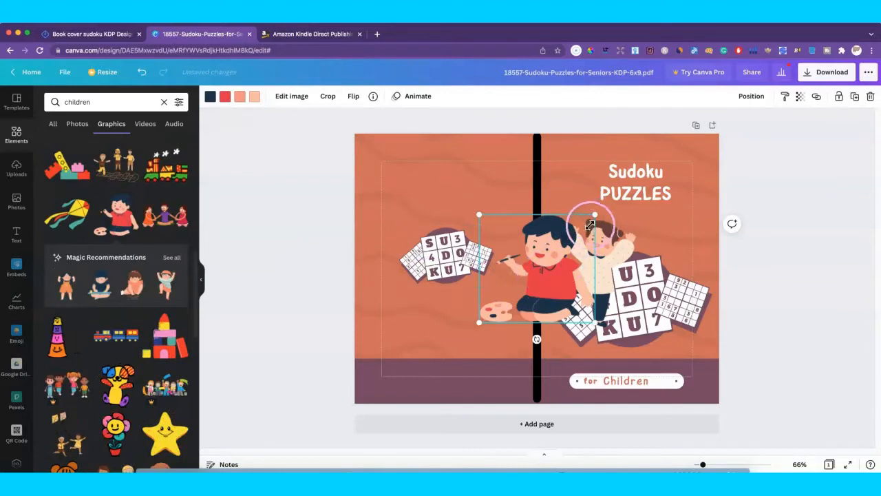
left_click_drag(595, 215, 575, 234)
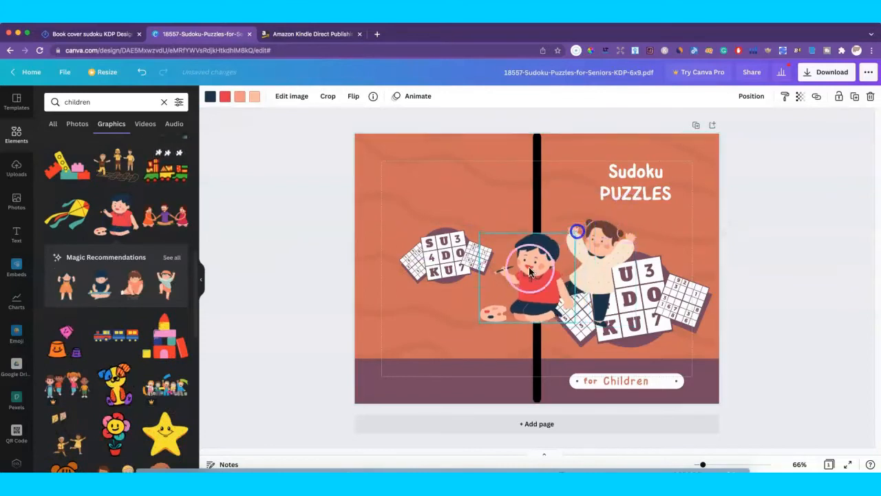
left_click_drag(600, 296, 741, 321)
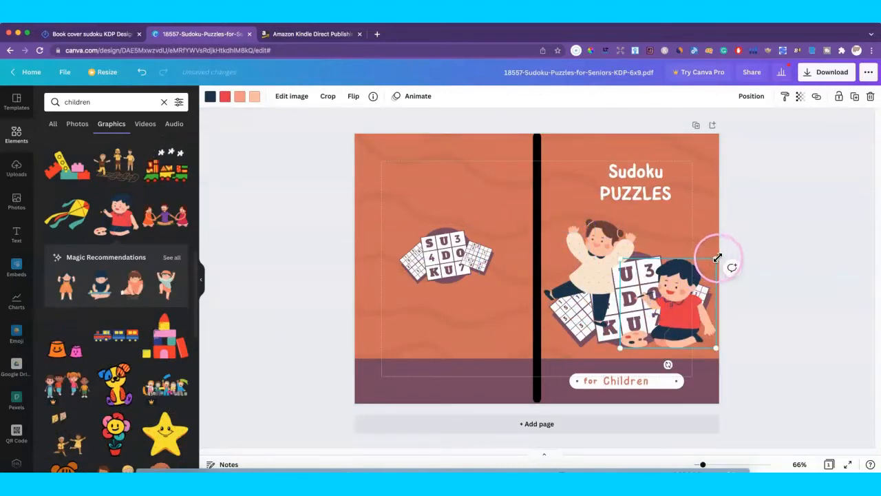
left_click_drag(718, 255, 690, 279)
left_click_drag(666, 313, 682, 322)
Step: Shrink the girl, reposition her on the SUDOKU puzzle, and flip her horizontally
left_click_drag(604, 281, 593, 288)
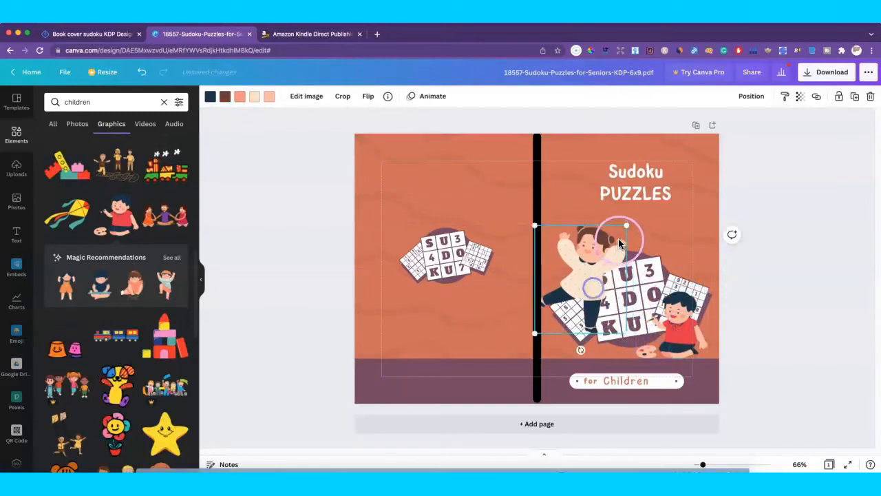
left_click_drag(624, 230, 606, 247)
left_click_drag(574, 284, 584, 274)
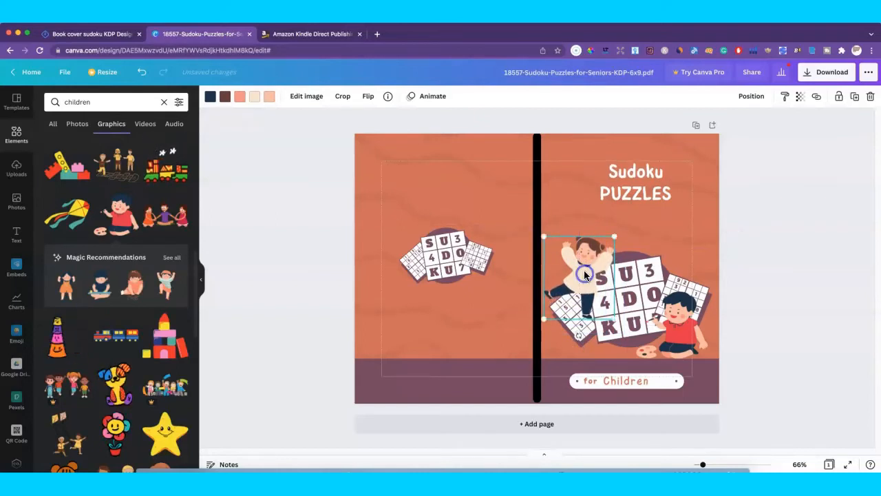
left_click(369, 98)
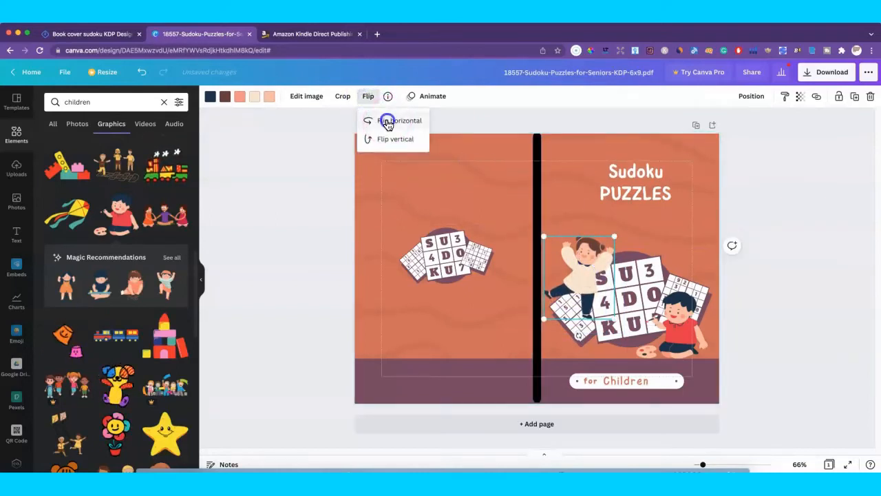
left_click(388, 122)
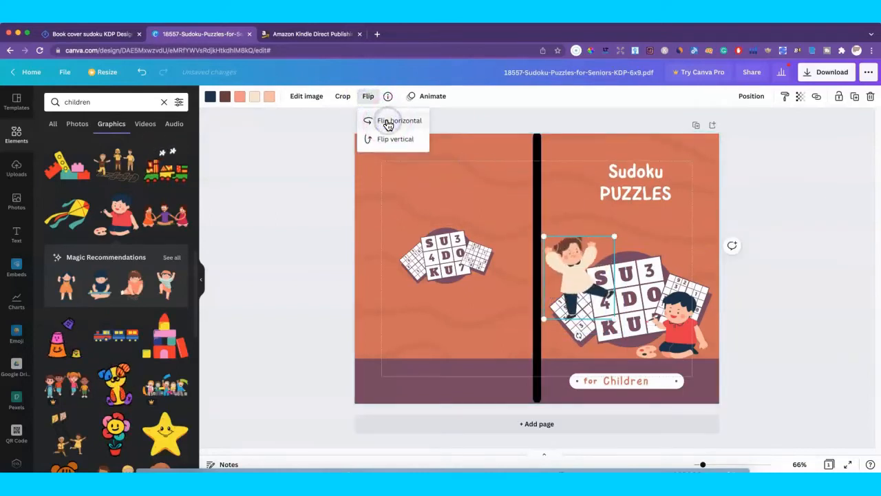
left_click(655, 225)
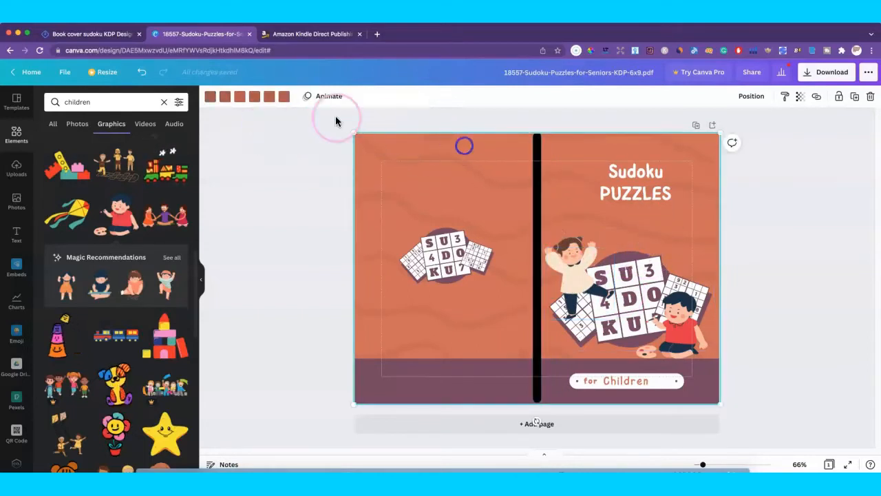
Step: Recolour each of the wave graphic's orange colours to light blue
left_click(284, 97)
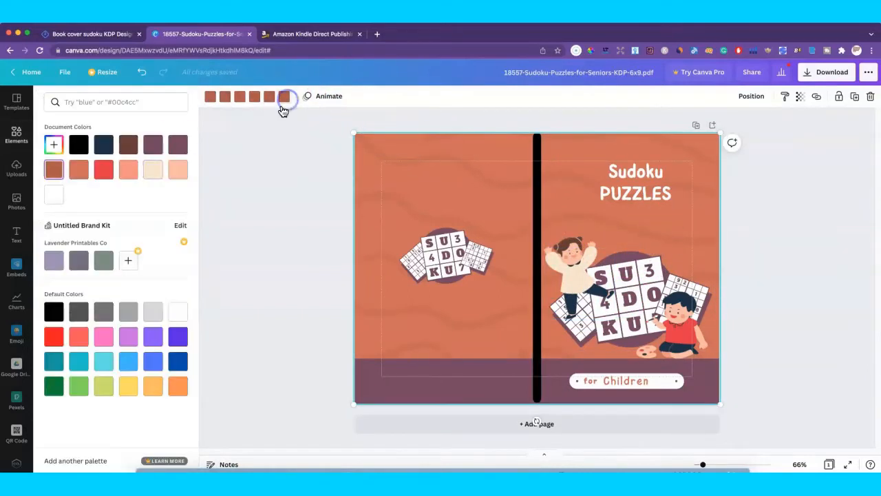
left_click(105, 362)
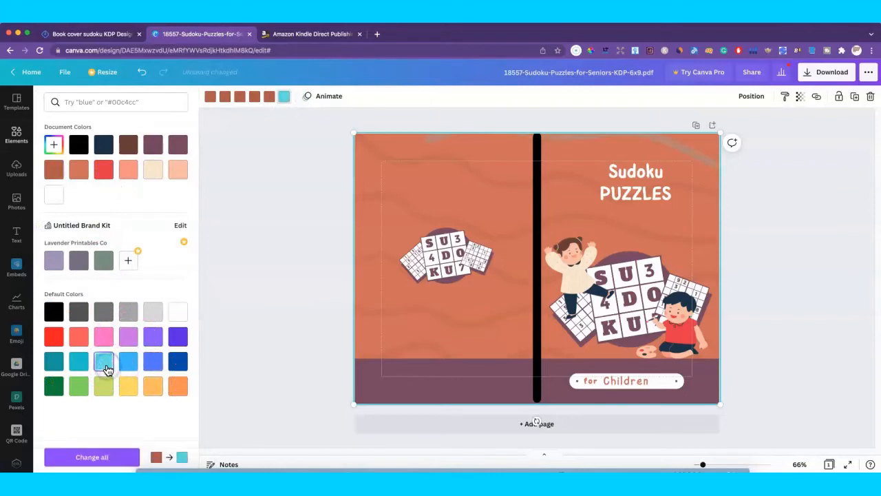
left_click(268, 98)
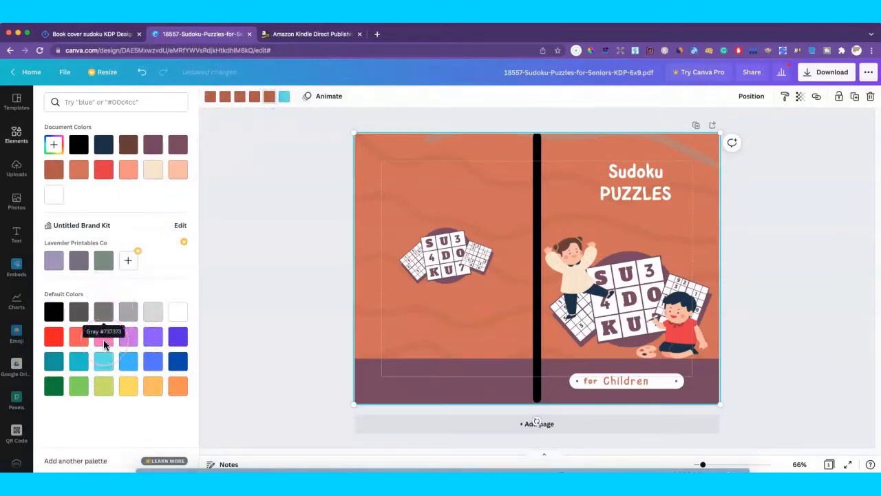
left_click(105, 362)
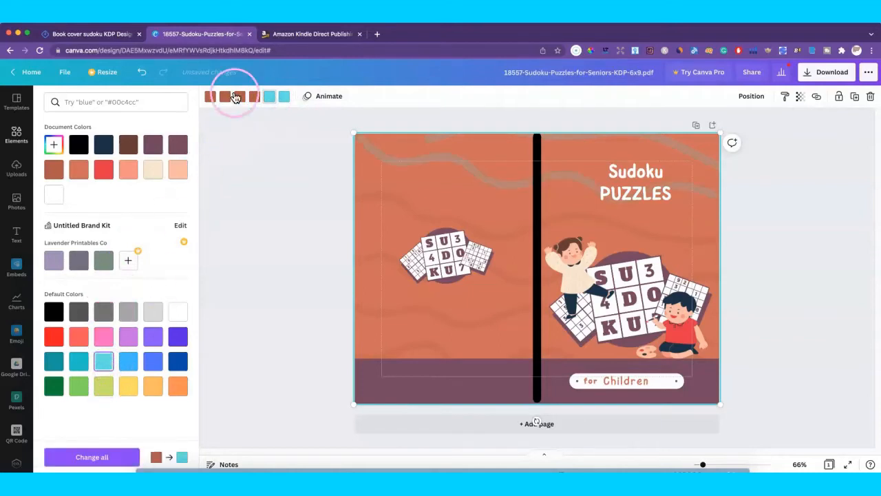
left_click(105, 363)
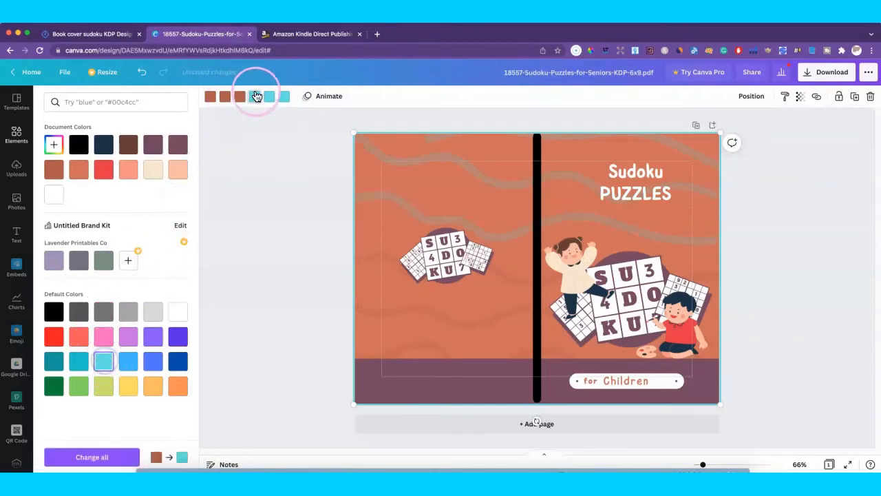
left_click(243, 98)
left_click(105, 362)
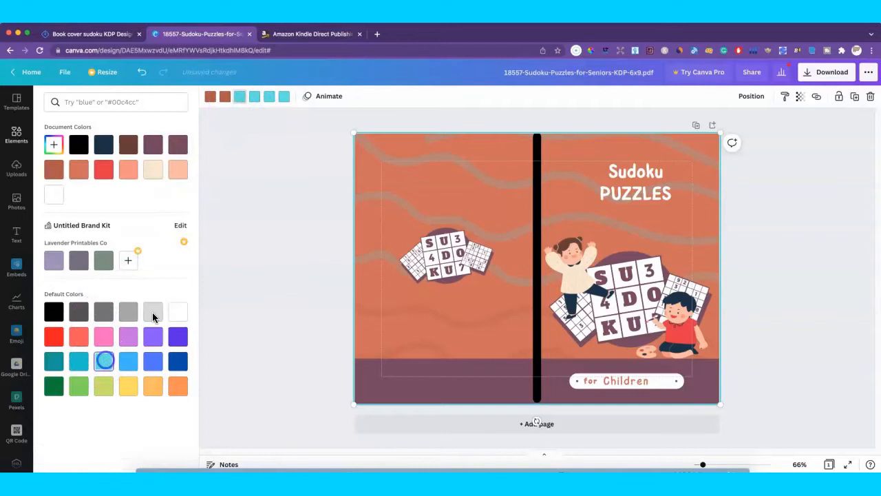
left_click(225, 98)
left_click(105, 363)
left_click(210, 98)
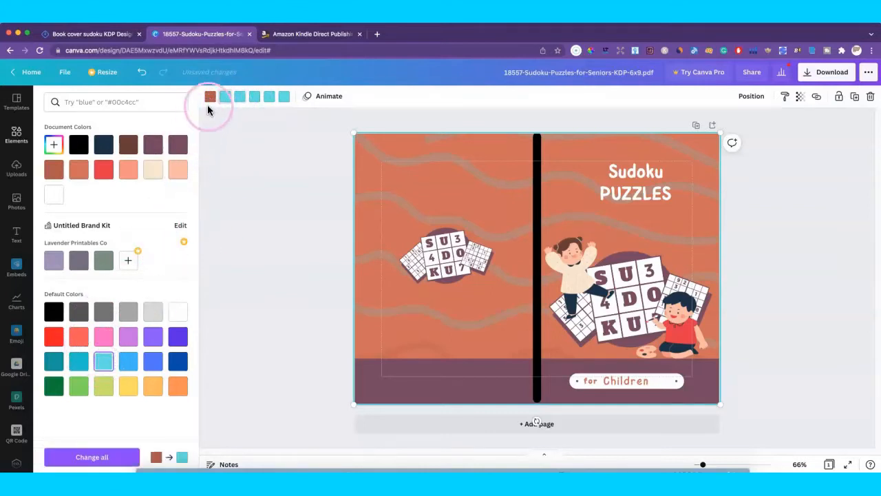
left_click(104, 362)
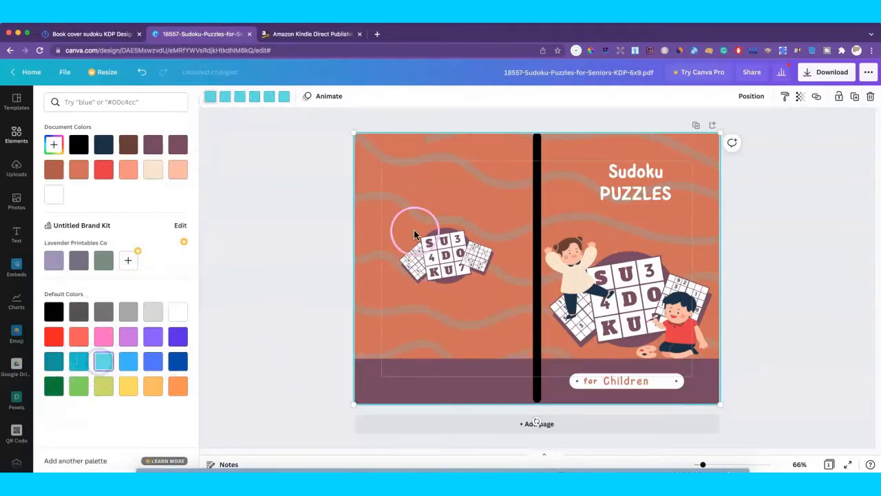
Step: Make the band along the bottom of the cover light blue
left_click(428, 390)
left_click(211, 96)
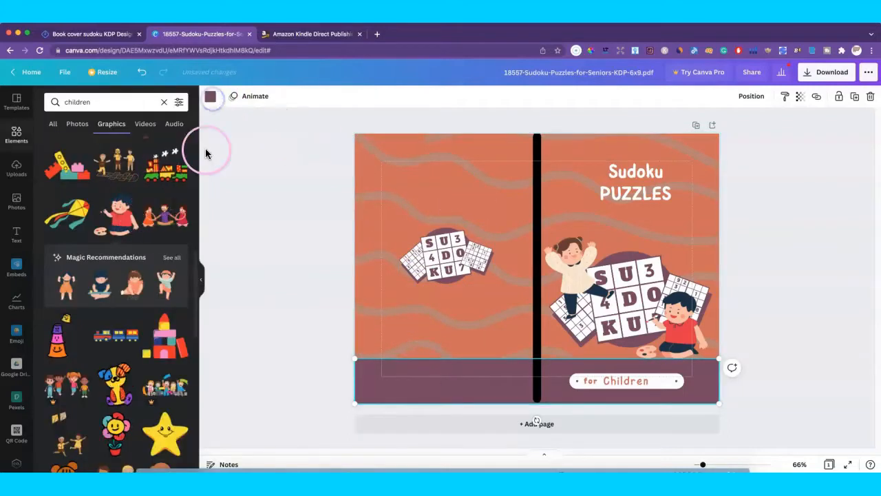
left_click(211, 97)
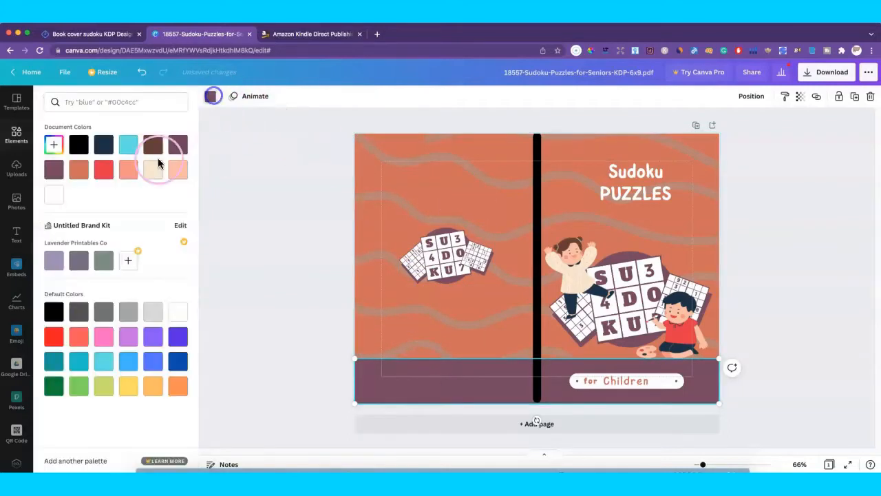
left_click(103, 362)
Step: Change the page background from orange to yellow, keeping the wavy graphic at the left edge
left_click(358, 219)
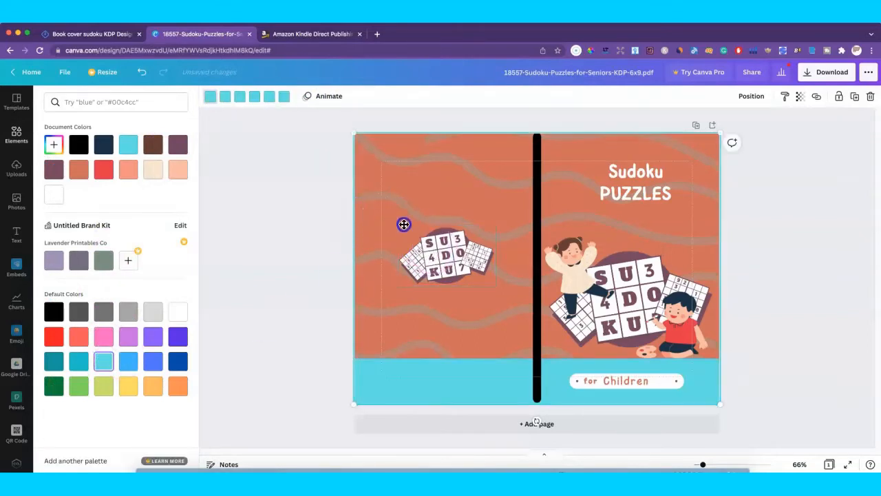
left_click_drag(405, 225, 434, 227)
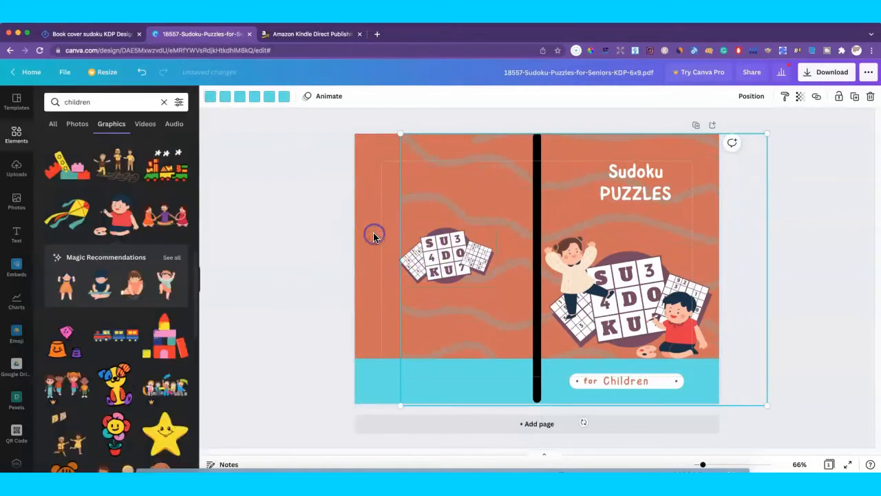
left_click(373, 236)
left_click(210, 98)
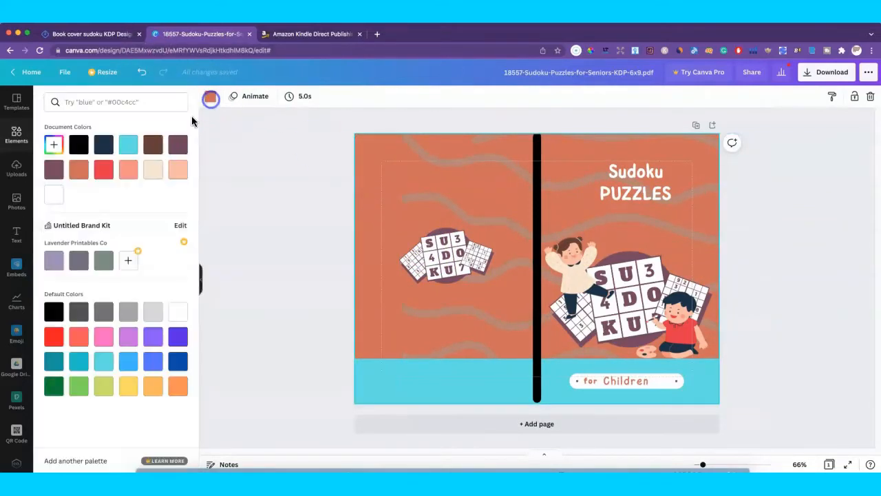
left_click(127, 387)
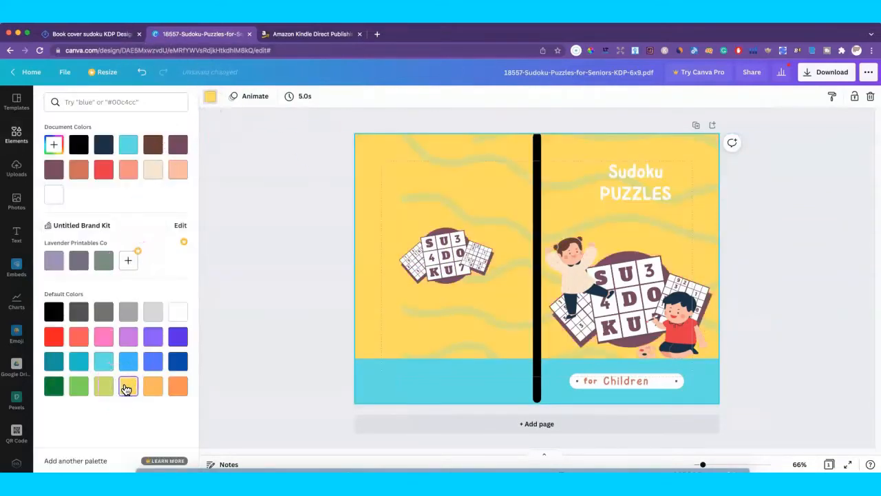
mouse_move(460, 343)
left_mouse_down()
mouse_move(441, 350)
mouse_move(413, 341)
left_mouse_up()
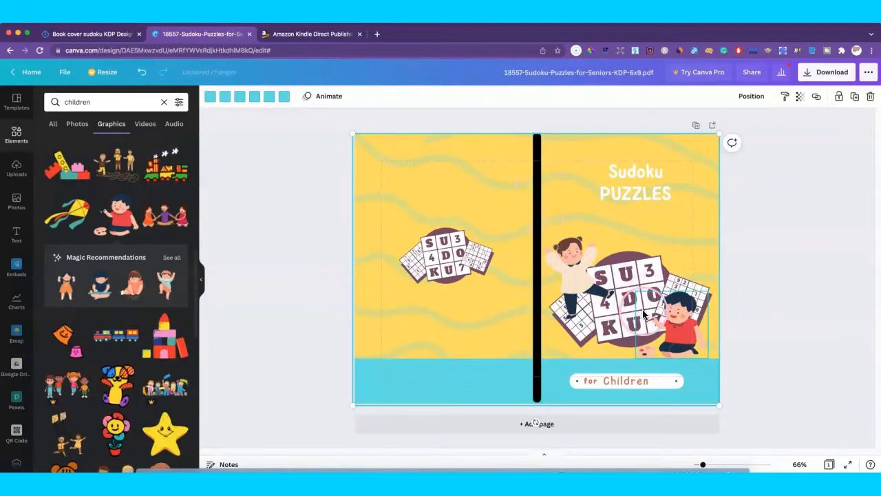
Step: Delete the black spine line and download the cover as a PDF Print file
left_click(538, 146)
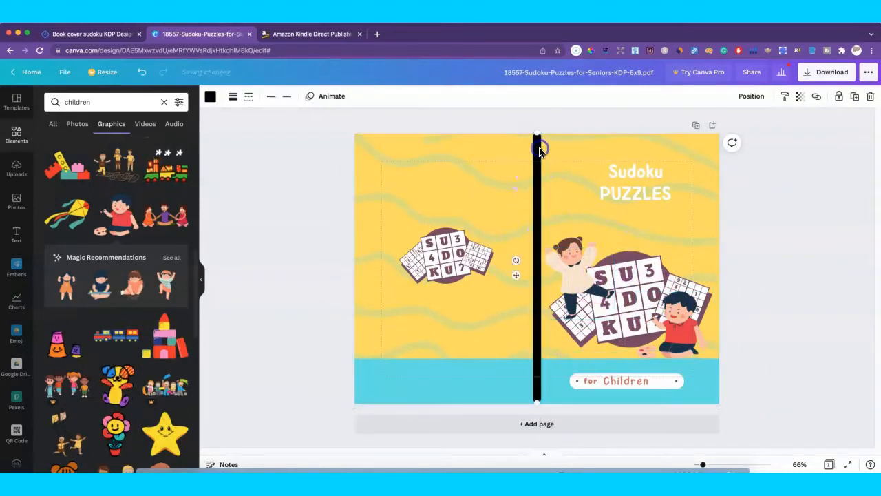
key("Delete")
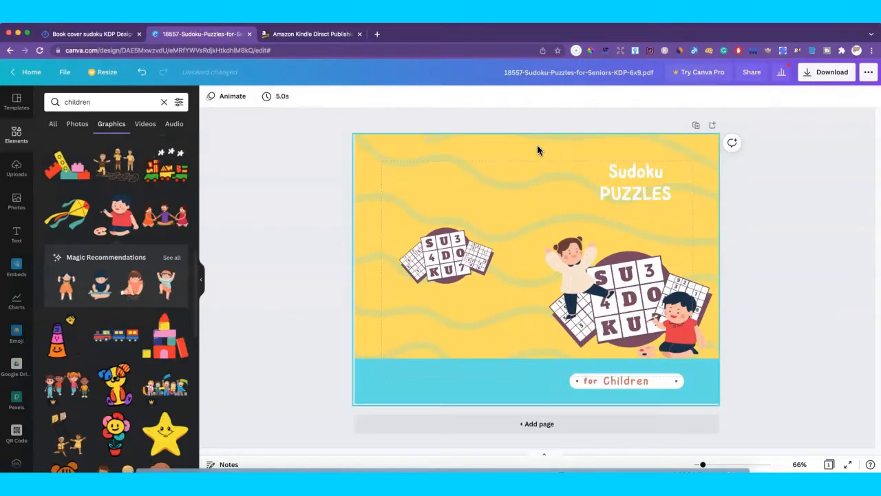
left_click(801, 74)
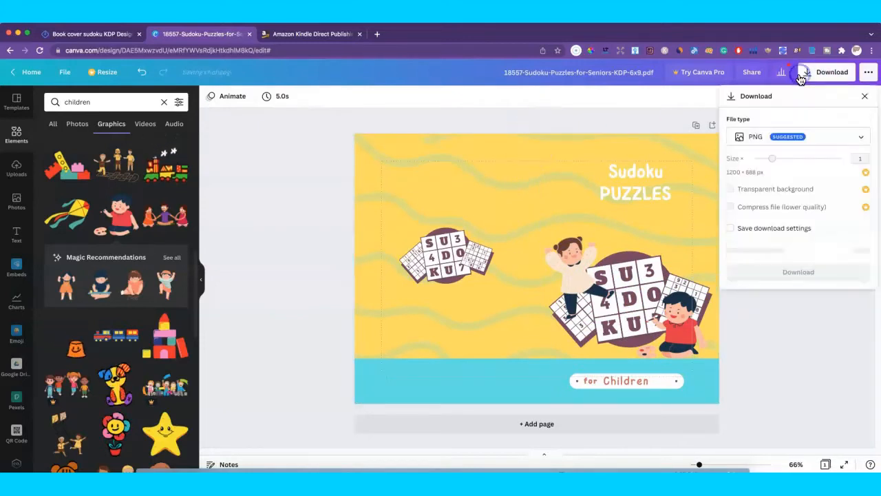
left_click(861, 137)
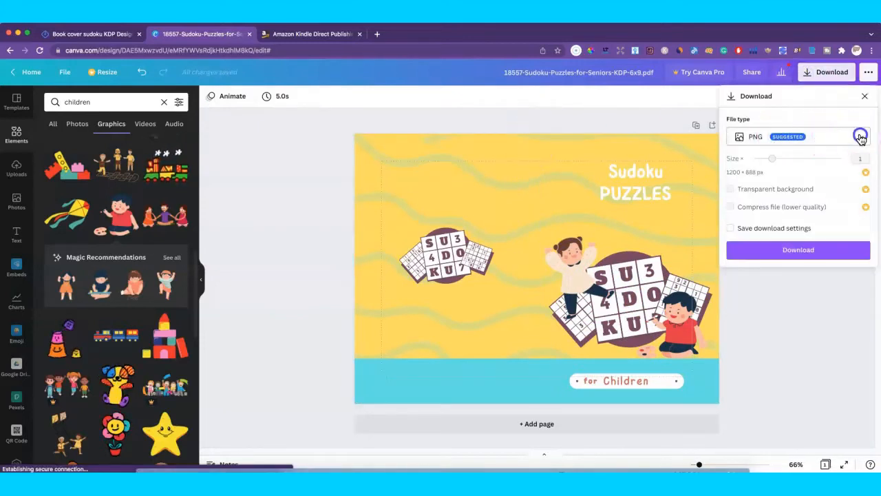
left_click(769, 221)
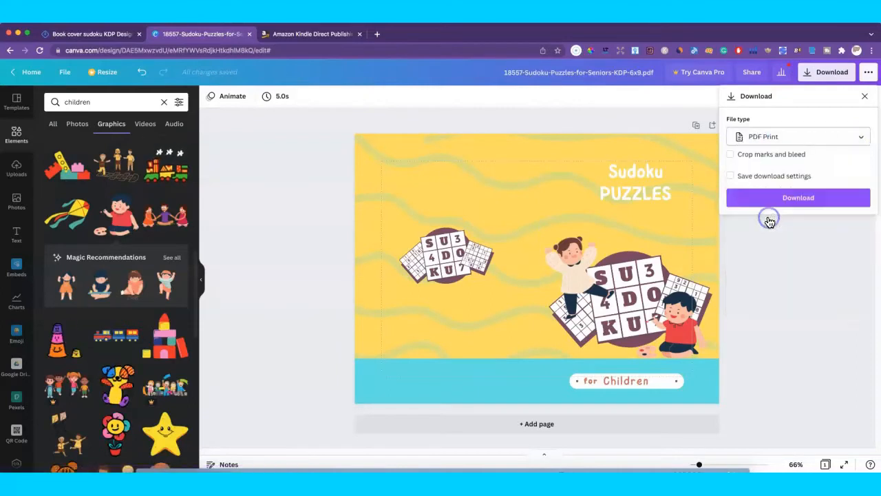
left_click(799, 200)
left_click(460, 161)
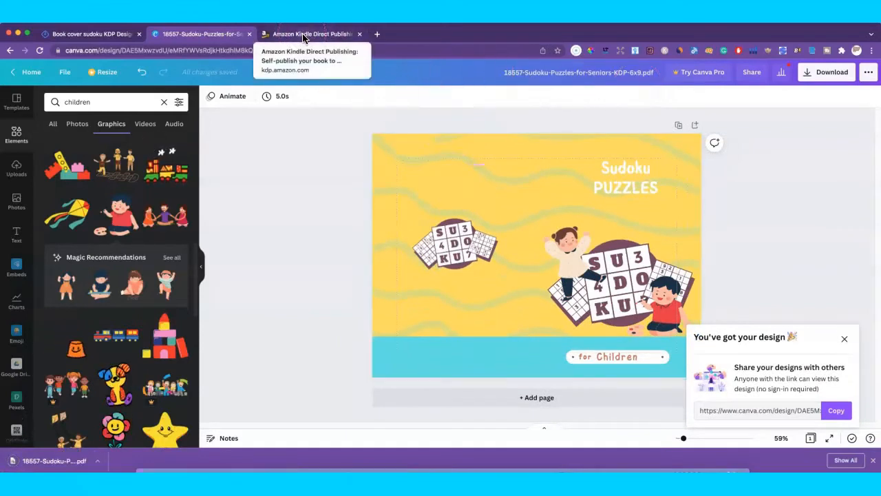
left_click(844, 338)
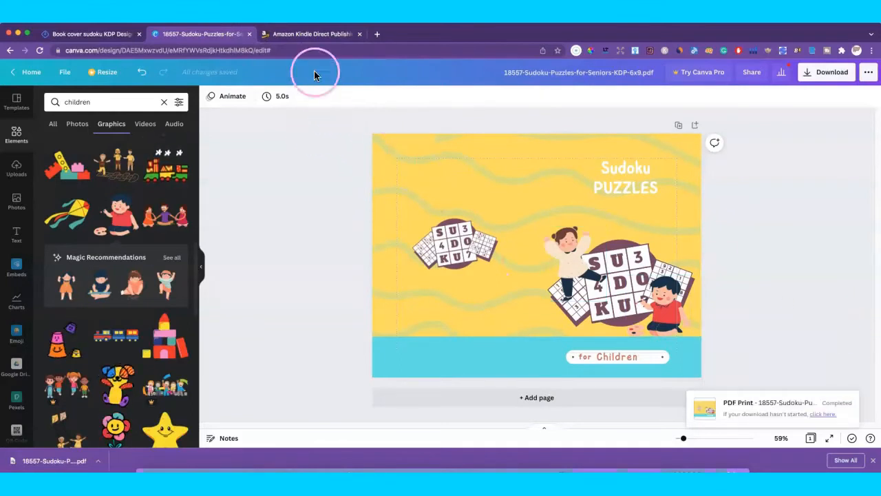
Step: On the KDP Bookshelf, start a new paperback title under Create a New Title
left_click(290, 37)
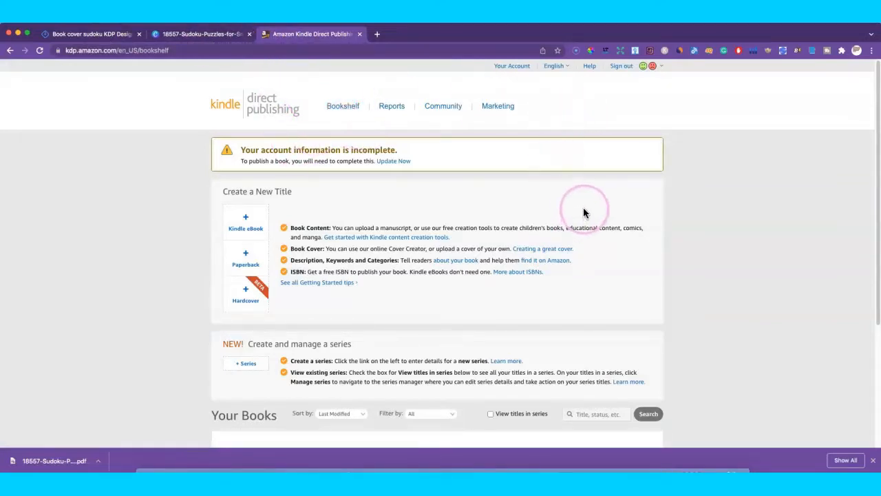
scroll(630, 203, "down", 1)
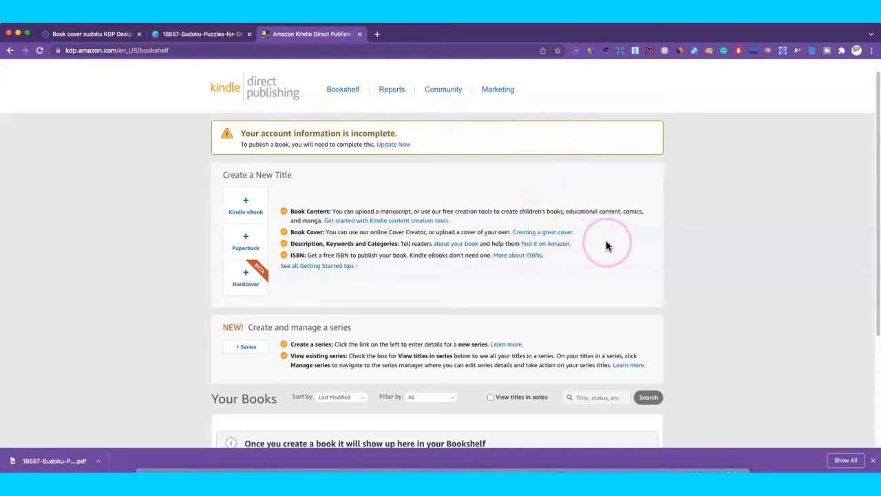
scroll(608, 241, "down", 1)
scroll(609, 241, "up", 1)
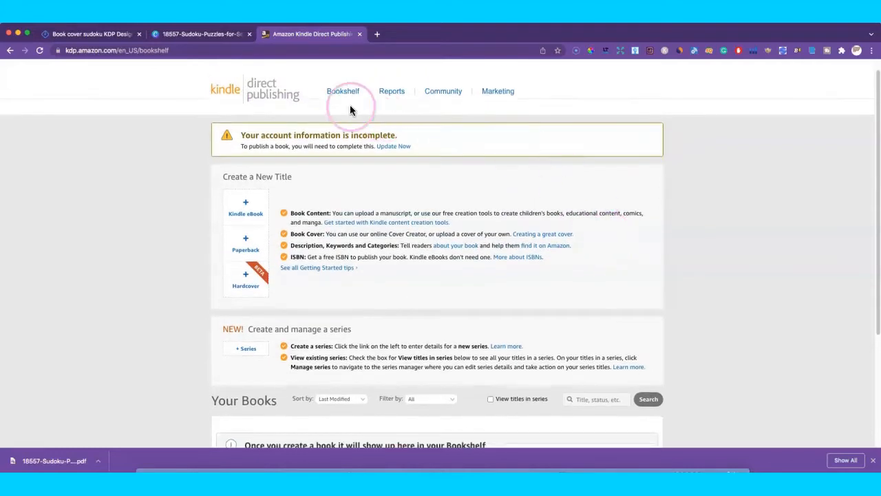
scroll(353, 162, "up", 1)
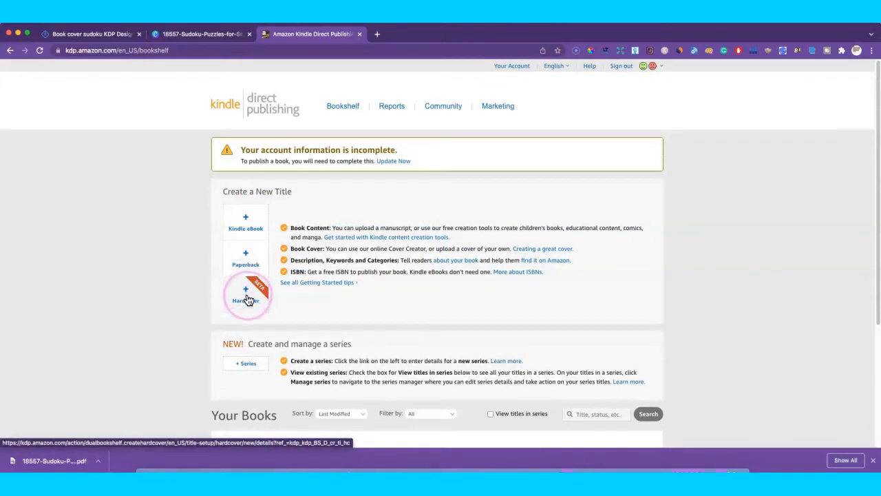
left_click(246, 259)
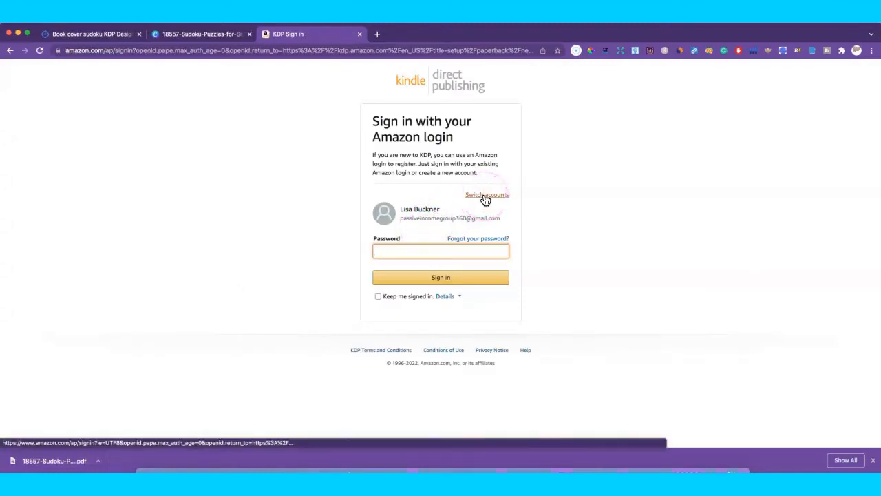
Step: Sign in with the second Amazon account and its password, then go back to the Canva cover
left_click(484, 198)
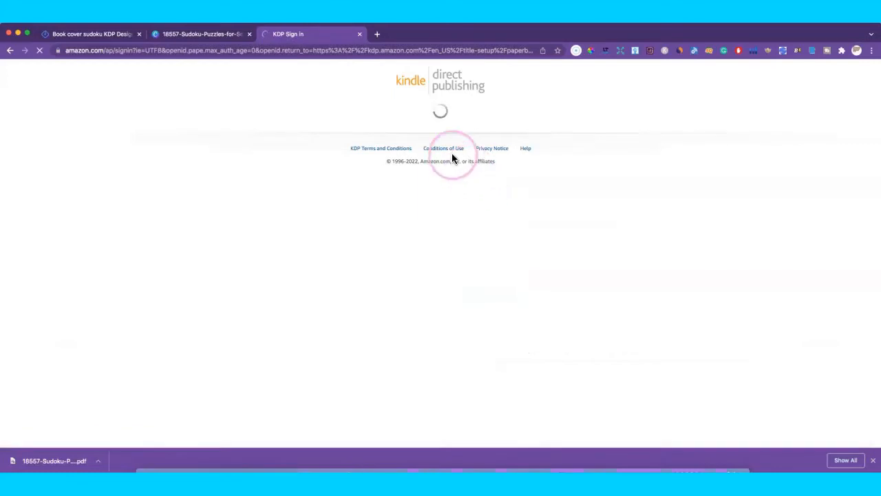
left_click(448, 203)
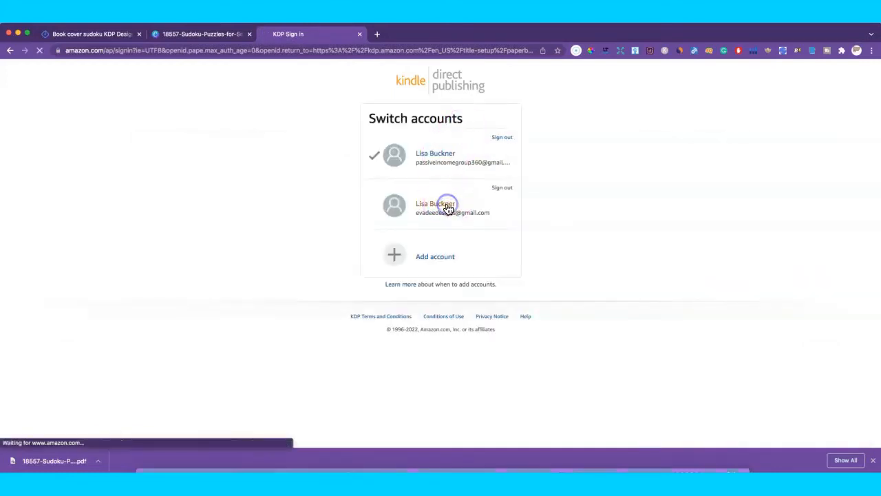
left_click(415, 248)
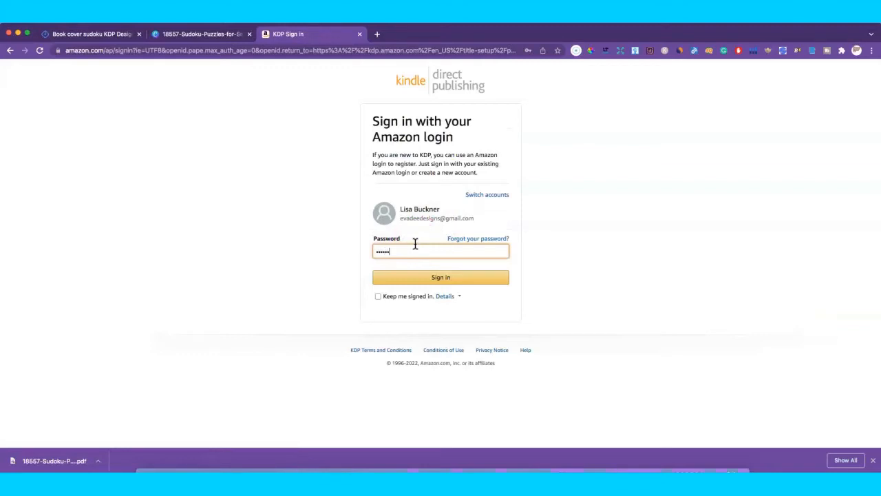
key("Return")
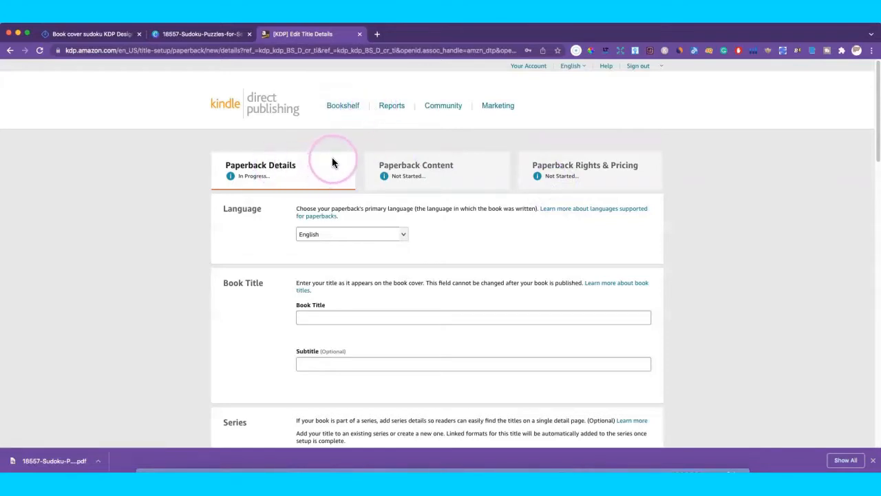
scroll(445, 220, "down", 5)
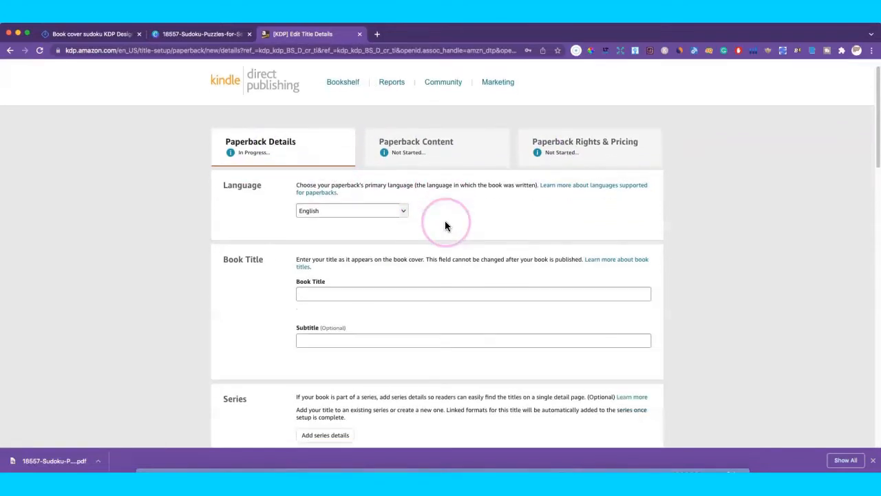
scroll(445, 220, "up", 1)
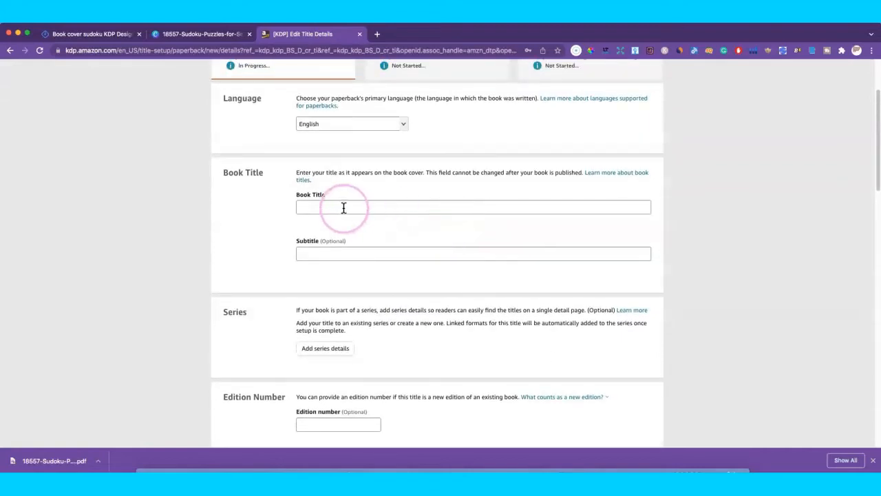
left_click(188, 38)
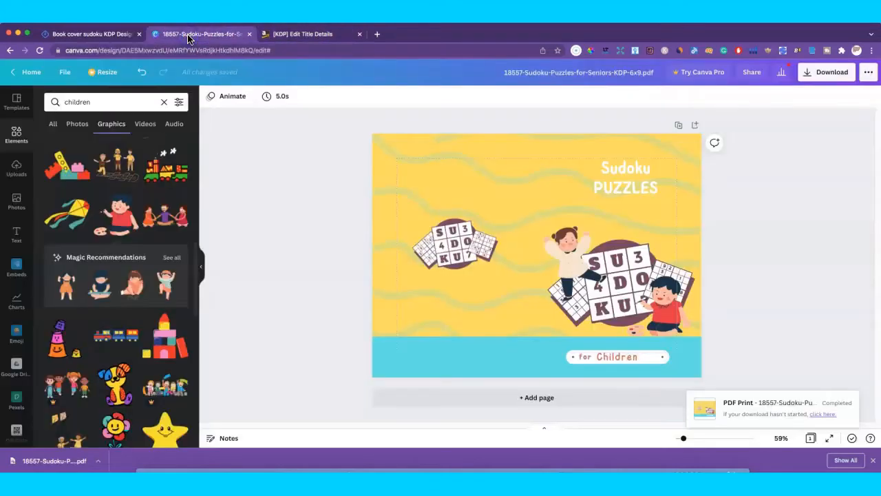
Step: Enlarge the Sudoku PUZZLES title on the Canva cover and nudge it slightly down
left_click(598, 172)
left_click_drag(575, 157, 545, 150)
left_click_drag(616, 181, 622, 189)
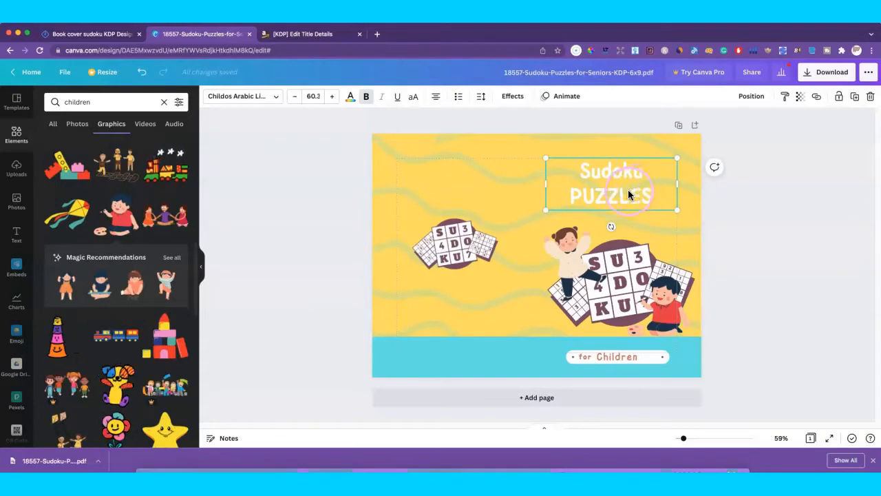
left_click_drag(629, 191, 631, 191)
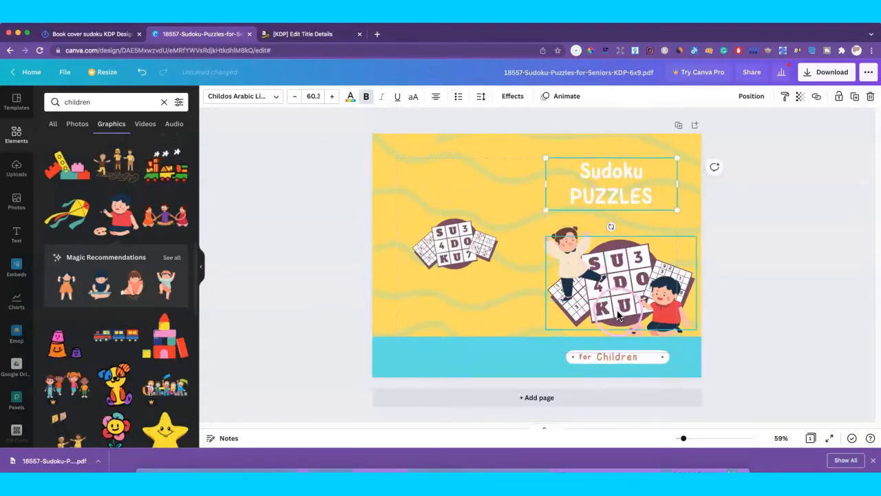
Step: Deselect the cover title and return to the KDP Paperback Details Book Title field
left_click(292, 38)
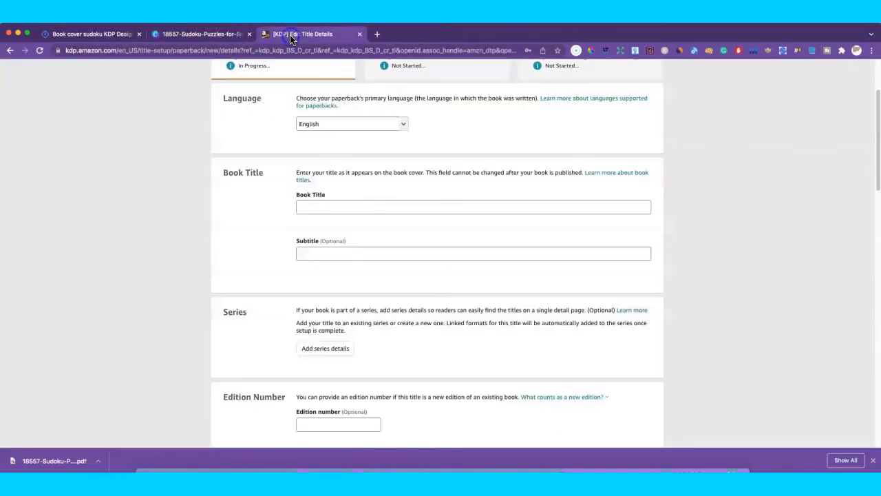
left_click(193, 36)
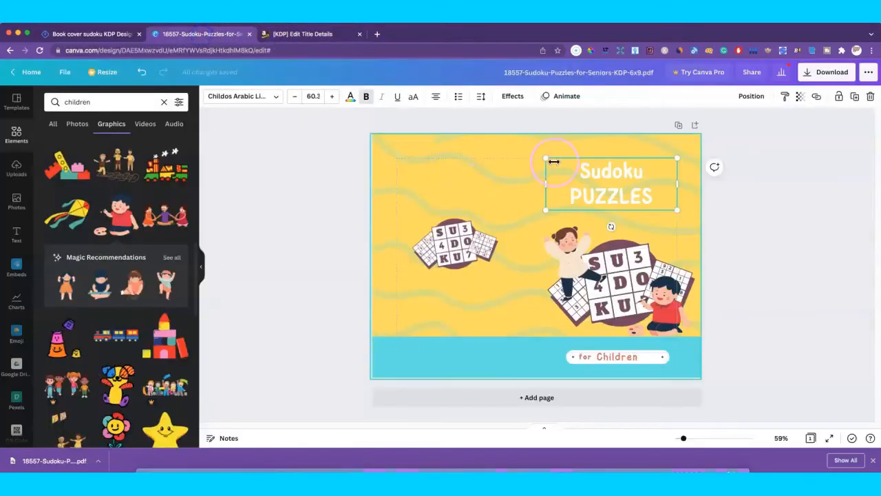
left_click(338, 108)
left_click(325, 34)
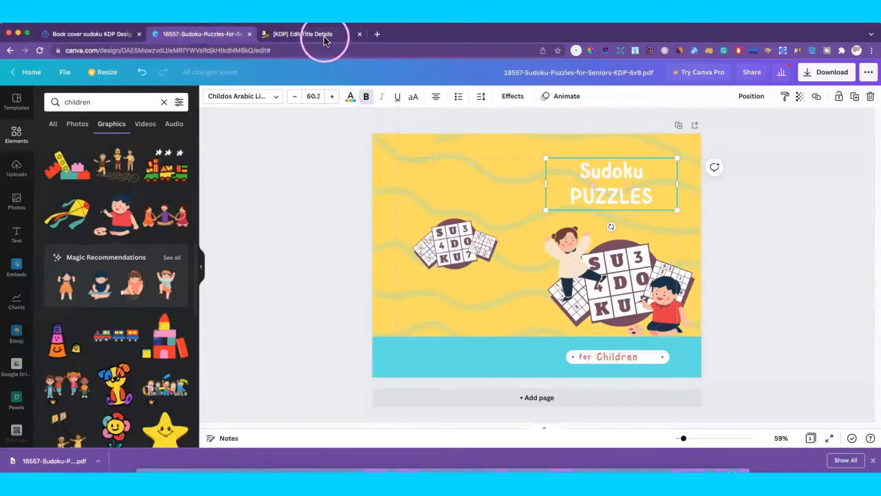
left_click(368, 210)
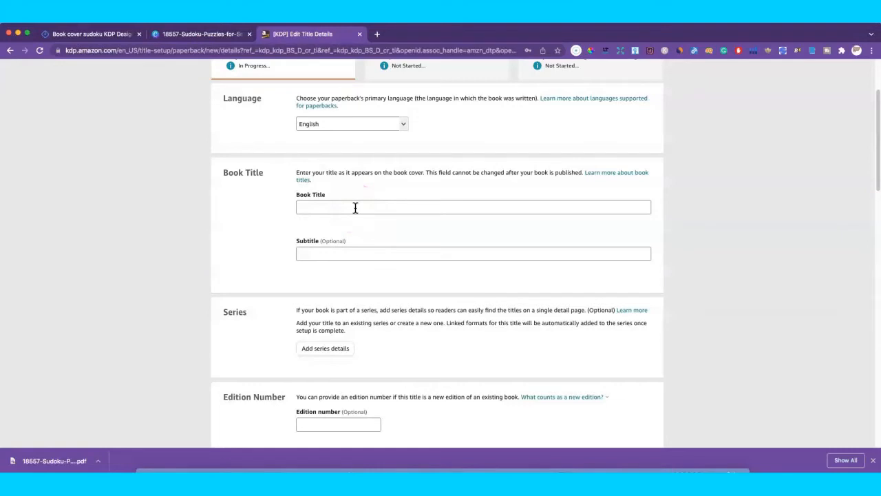
Step: Enter the book title 'Sodoku Puzzles for Children', checking it against the Canva cover
left_click(352, 201)
type("Sodoku Puzzles for Children")
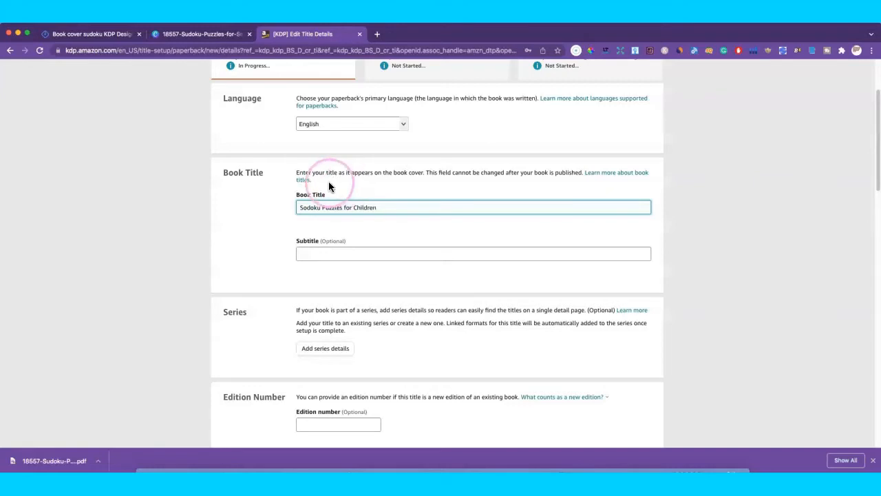
left_click(228, 36)
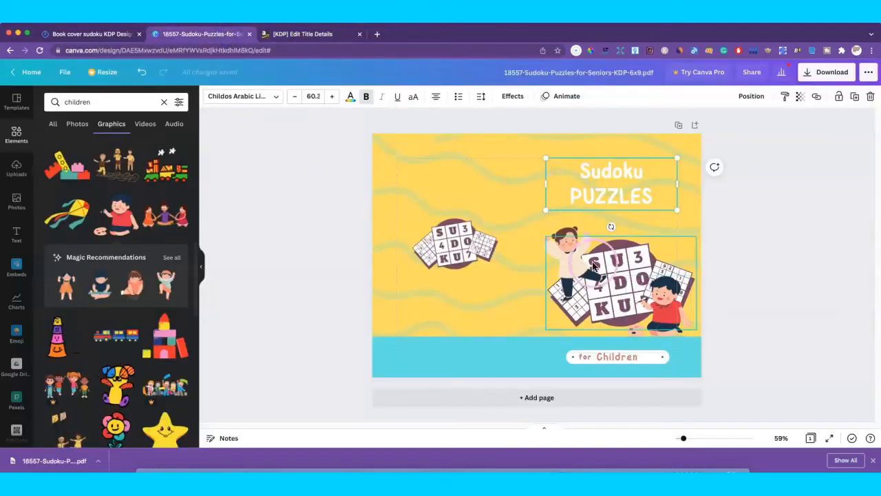
left_click(303, 34)
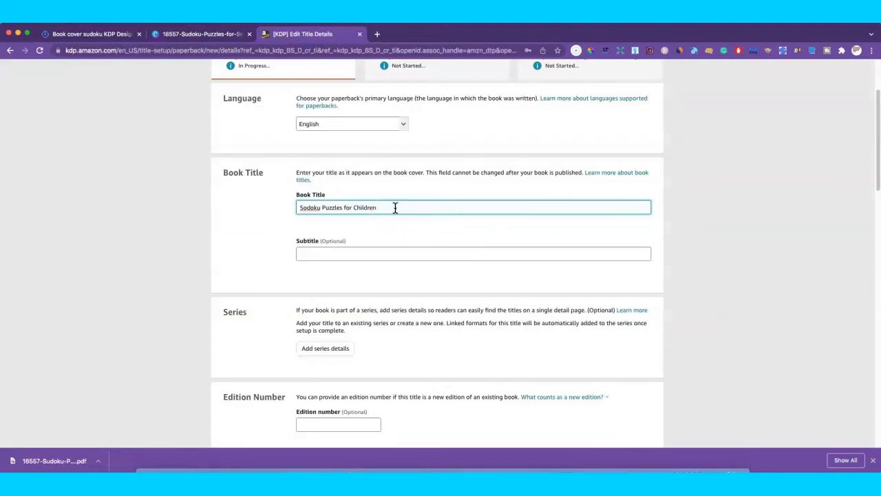
left_click(326, 252)
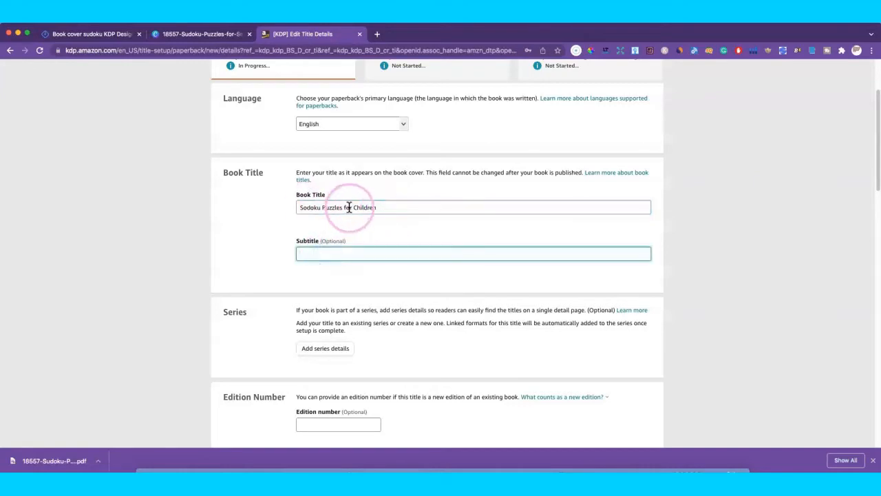
left_click(349, 208)
left_click(425, 205)
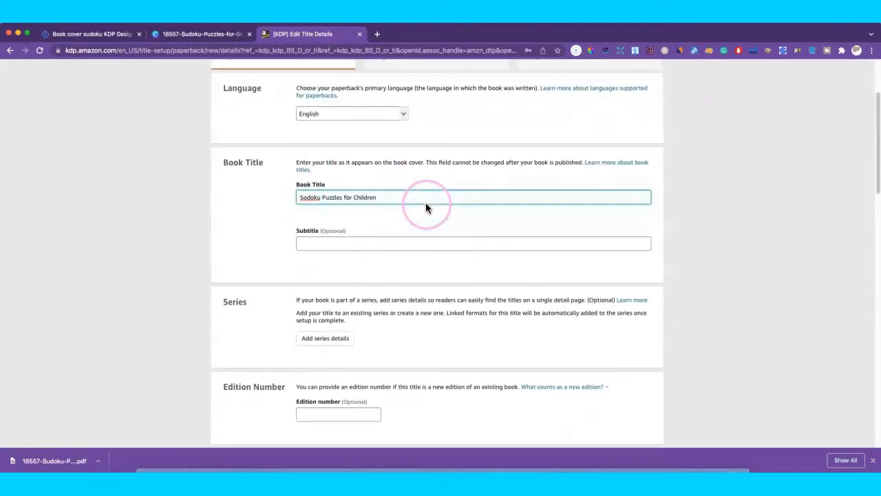
Step: Leave the subtitle and series empty and scroll down to the Author section
scroll(426, 207, "down", 3)
left_click(443, 209)
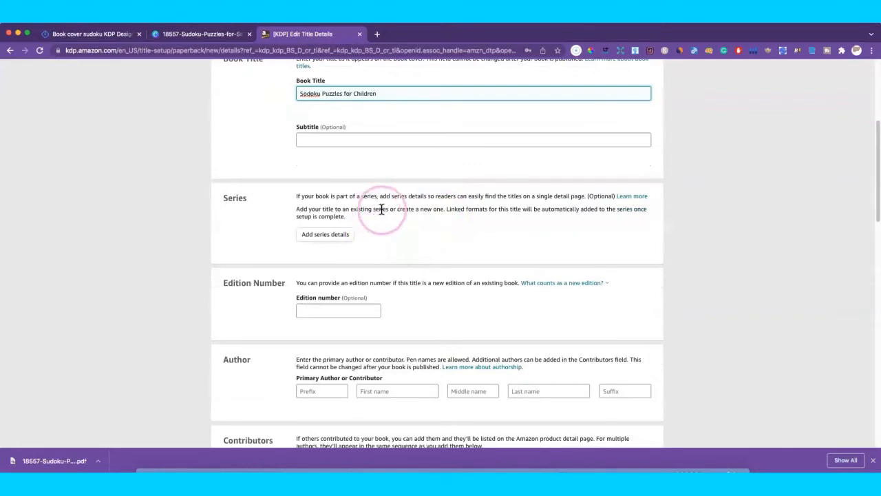
scroll(423, 232, "down", 1)
scroll(423, 232, "down", 1)
left_click(333, 219)
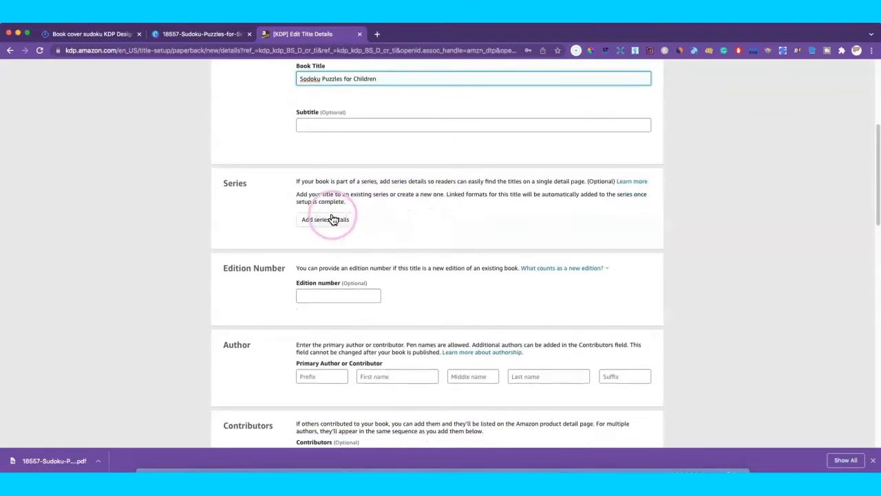
left_click(406, 214)
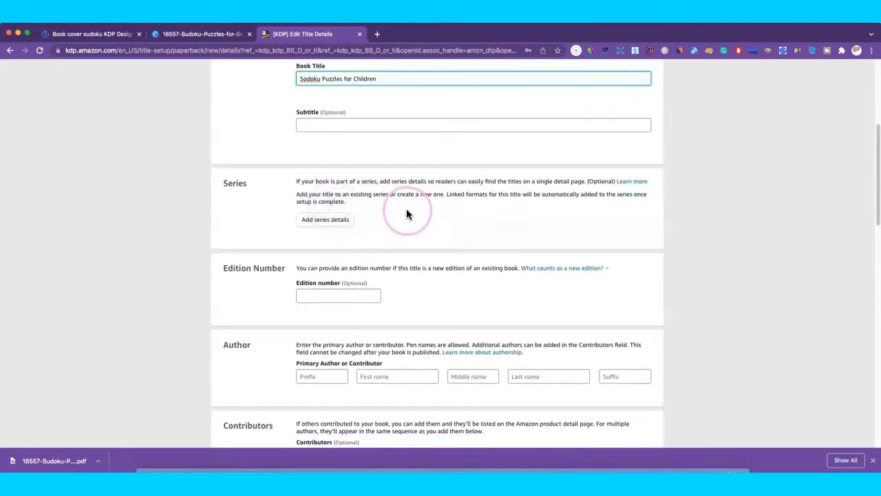
left_click(436, 202)
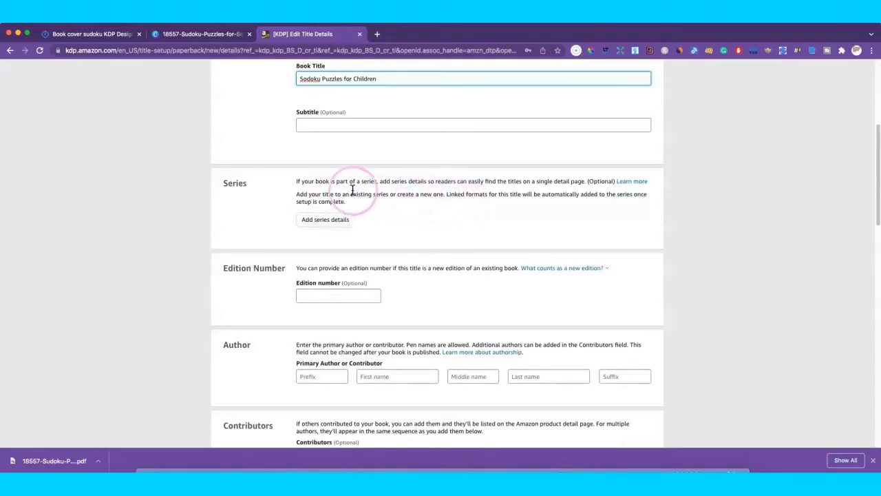
scroll(441, 204, "down", 2)
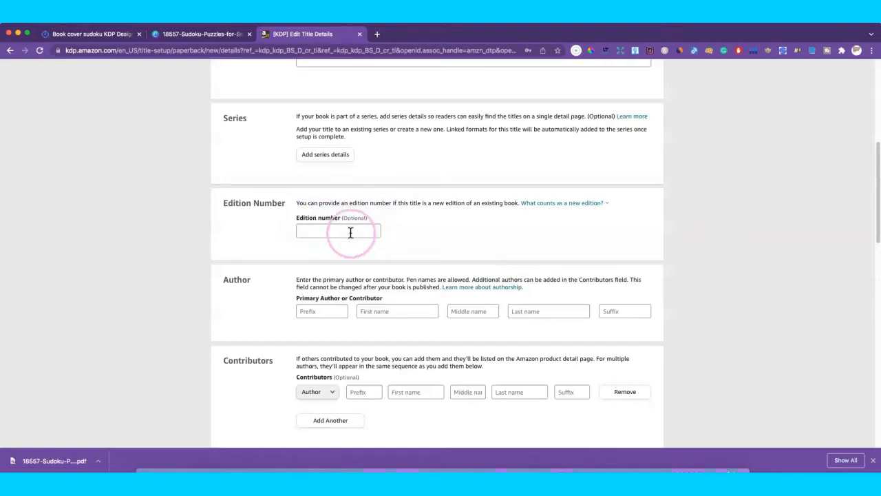
scroll(465, 232, "down", 2)
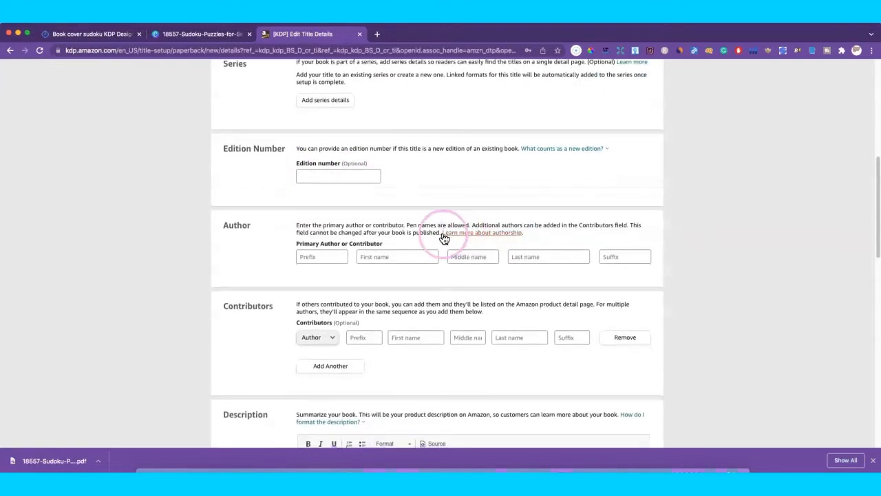
Step: Enter the primary author's first name and last name, correcting the last-name typos
left_click(388, 255)
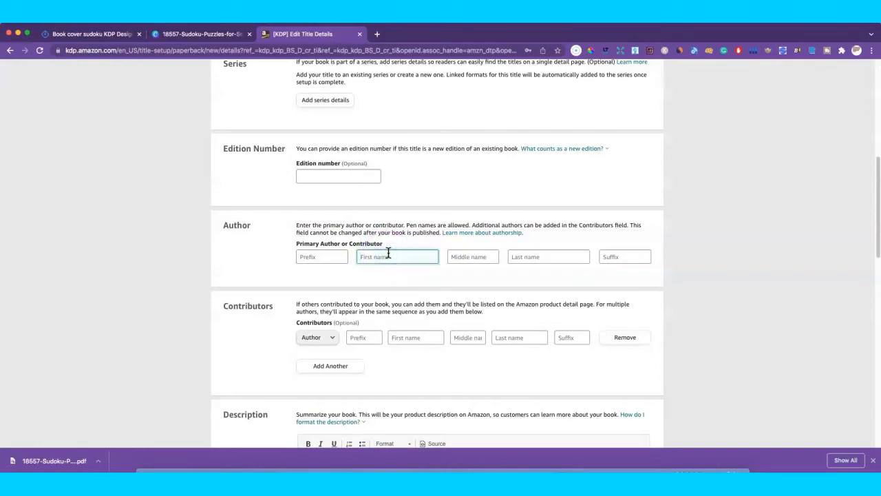
type("Lisa")
left_click(522, 256)
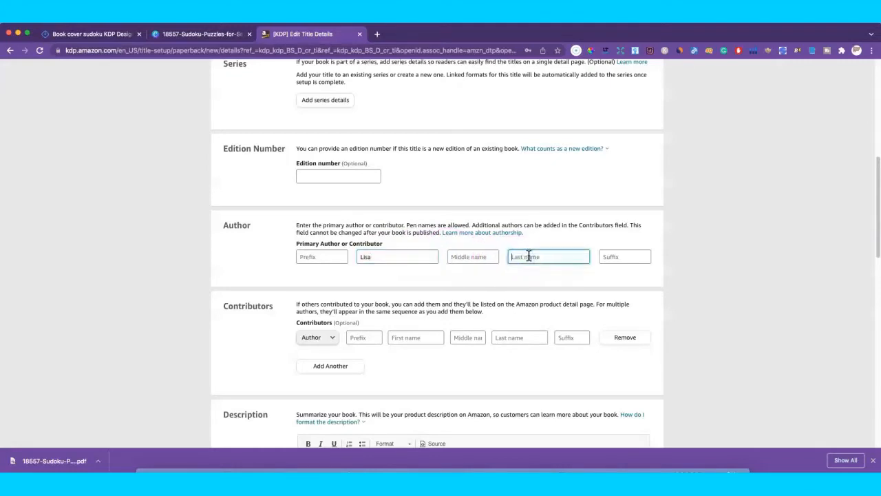
type("M")
key("BackSpace")
type("M")
left_click(527, 256)
key("BackSpace")
key("BackSpace")
key("BackSpace")
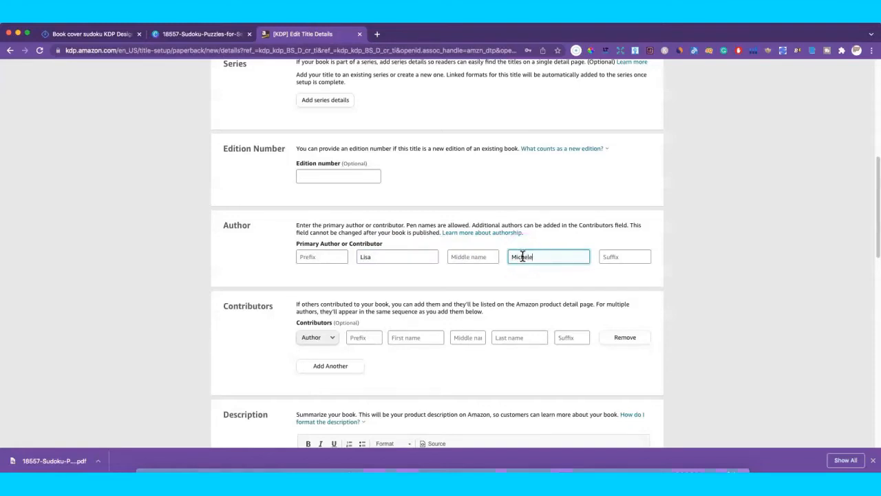
scroll(448, 301, "down", 1)
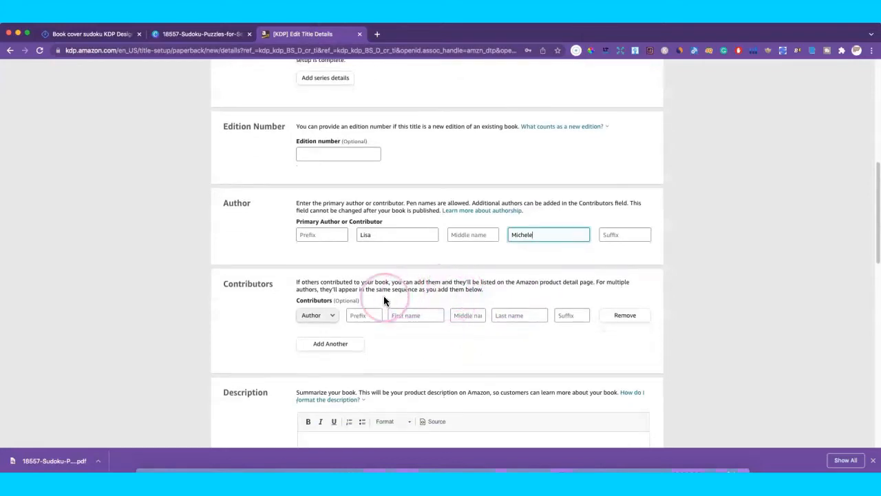
left_click(335, 316)
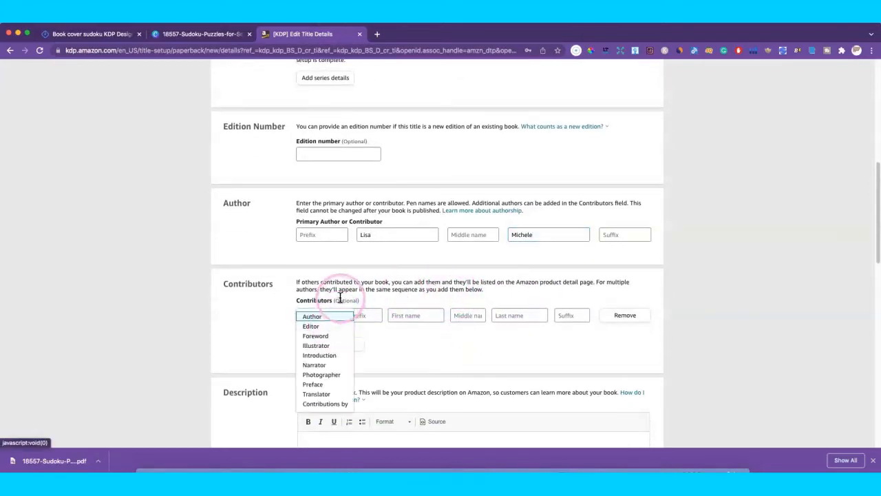
Step: Keep Author as the contributor role and scroll down to the Description section
left_click(358, 291)
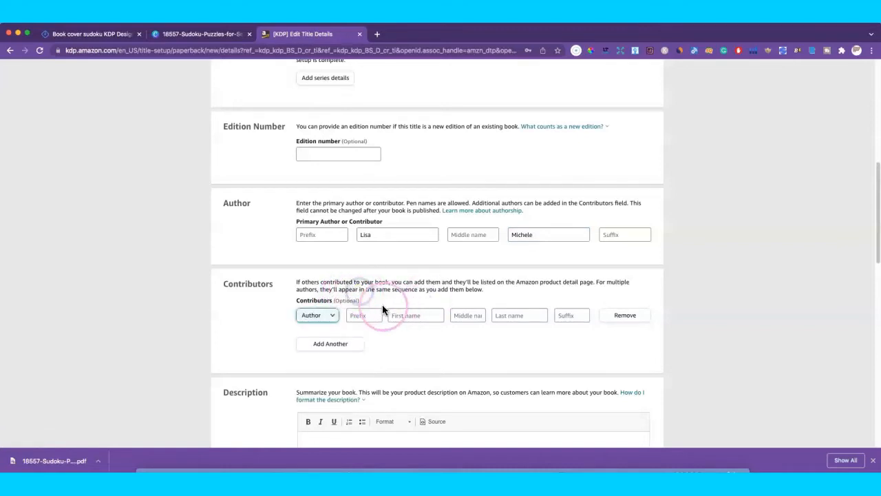
left_click(549, 313)
left_click(437, 293)
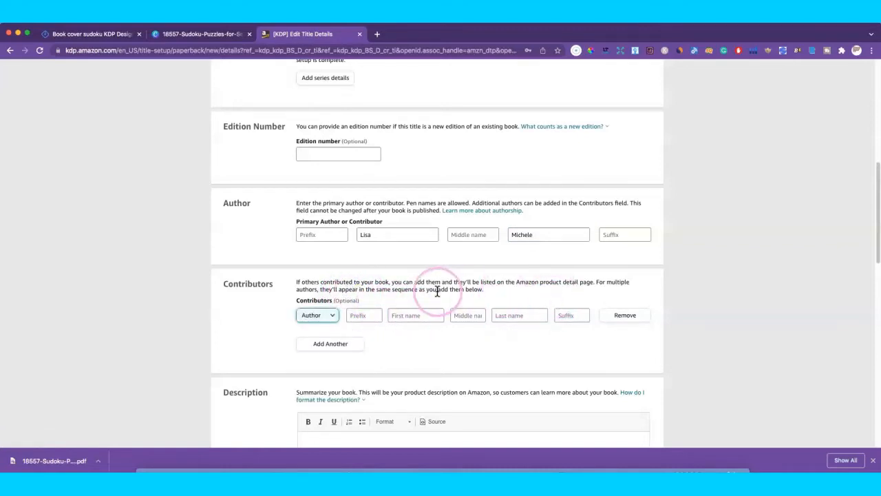
scroll(437, 293, "down", 2)
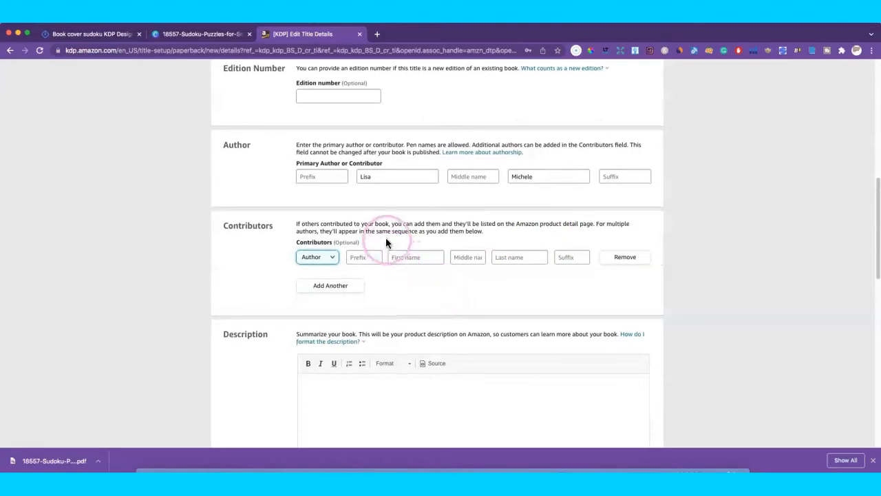
scroll(431, 234, "down", 2)
scroll(434, 234, "down", 3)
scroll(413, 269, "up", 2)
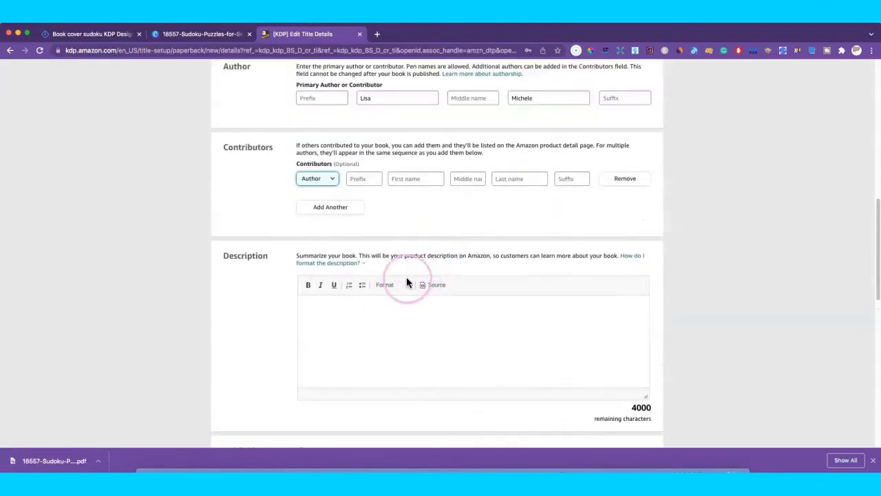
Step: Start a bulleted list in the Description editor
left_click(368, 305)
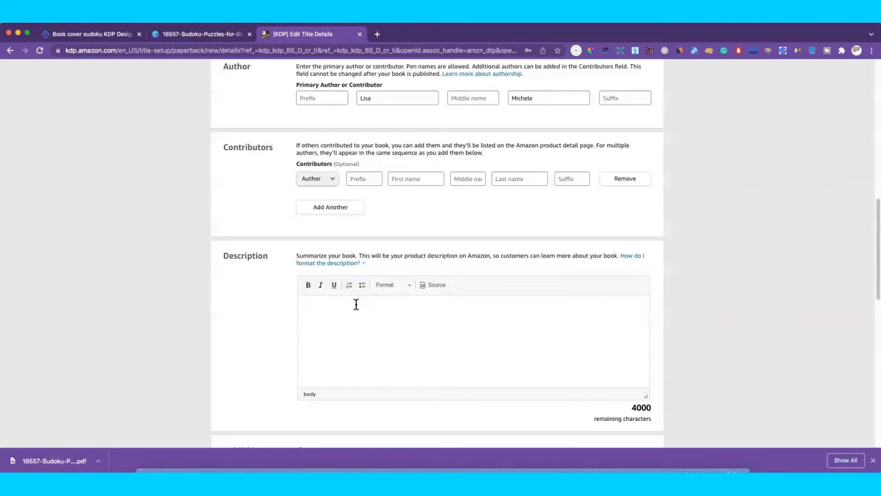
left_click(358, 300)
left_click(321, 309)
left_click(332, 310)
left_click(321, 309)
scroll(348, 310, "down", 1)
left_click(352, 306)
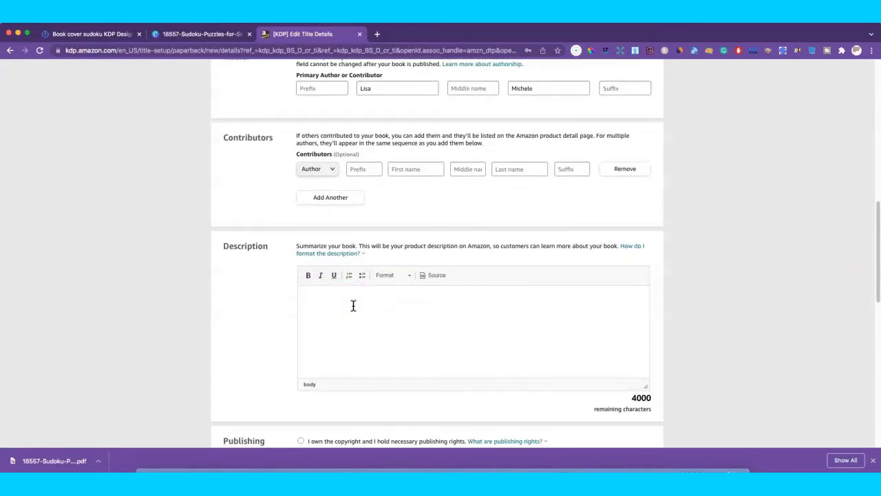
mouse_move(355, 306)
left_mouse_down()
mouse_move(401, 265)
mouse_move(343, 298)
left_mouse_up()
Step: Write the description bullets '100 pages', '6x9' and 'glossy cover', with no empty fourth bullet
left_click(351, 296)
left_click(362, 276)
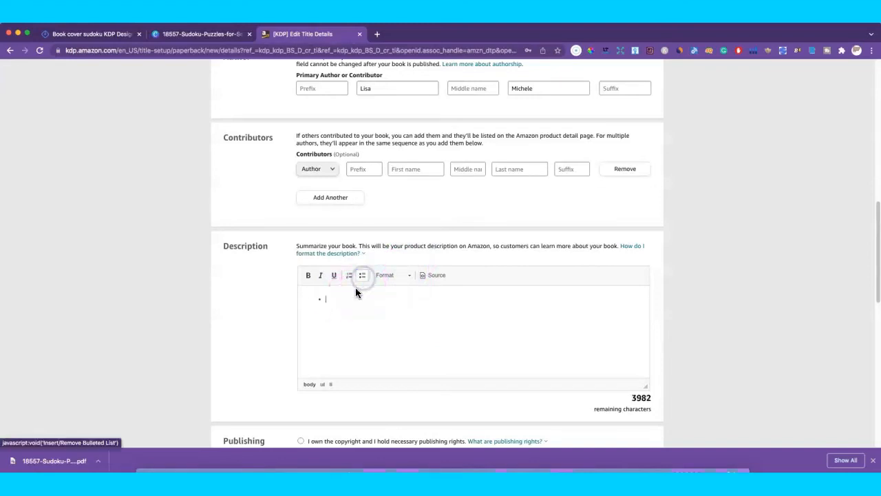
left_click(343, 307)
type("1")
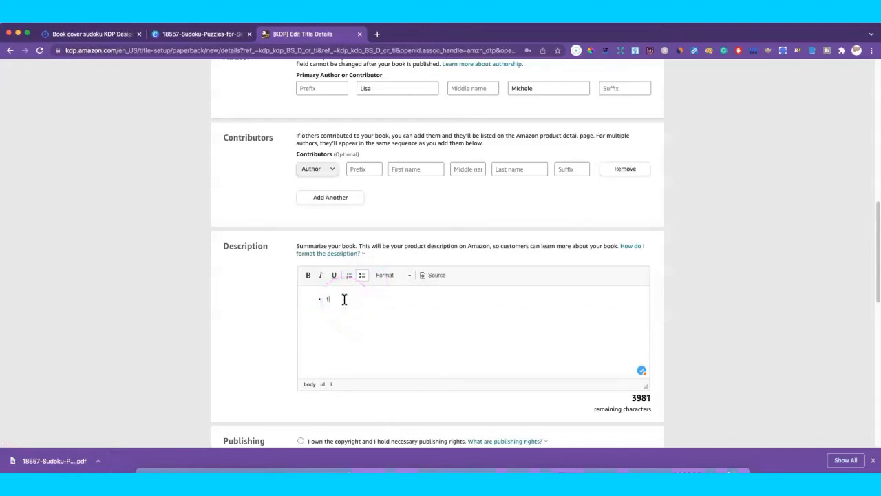
type("00 pages")
key("Return")
type("6")
type("lossy")
key("BackSpace")
key("BackSpace")
key("BackSpace")
key("BackSpace")
key("BackSpace")
type("glossy cover")
key("Return")
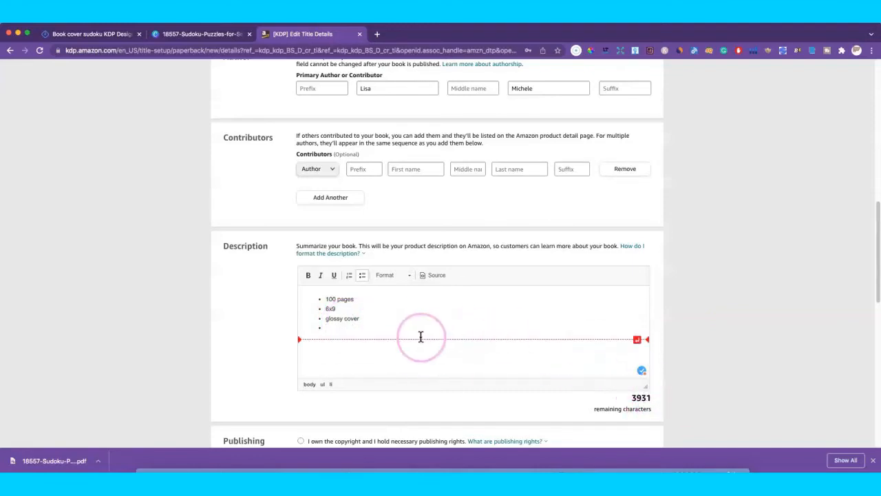
key("BackSpace")
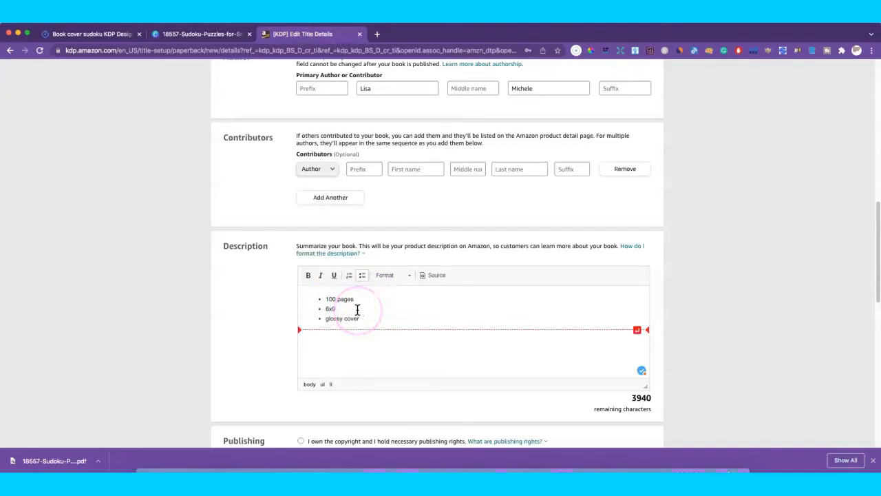
Step: Set Publishing Rights to 'I own the copyright and I hold necessary publishing rights'
scroll(380, 310, "down", 3)
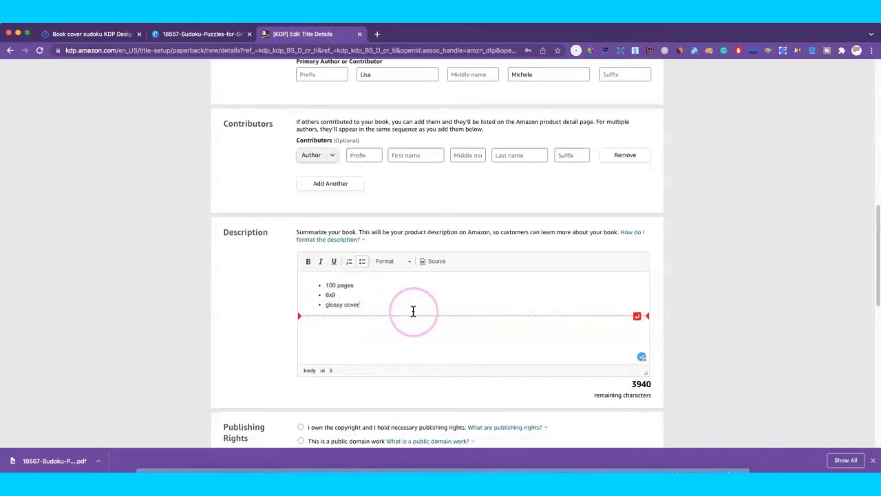
scroll(463, 317, "down", 3)
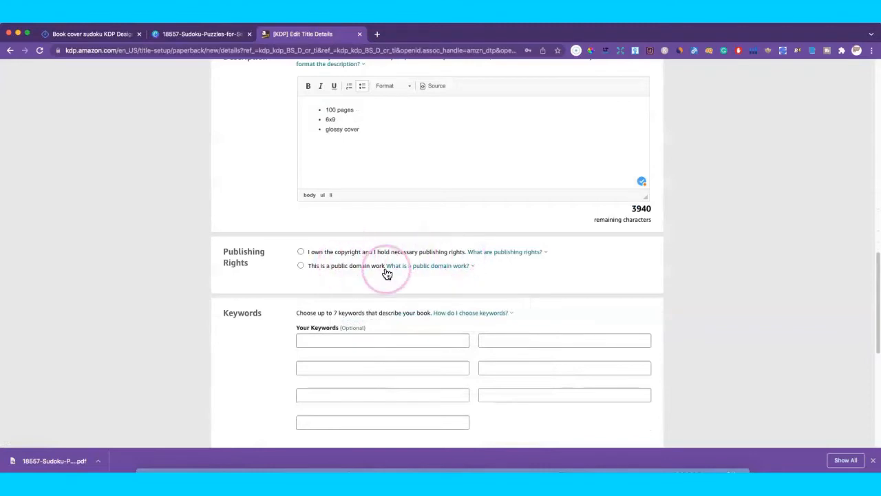
mouse_move(436, 272)
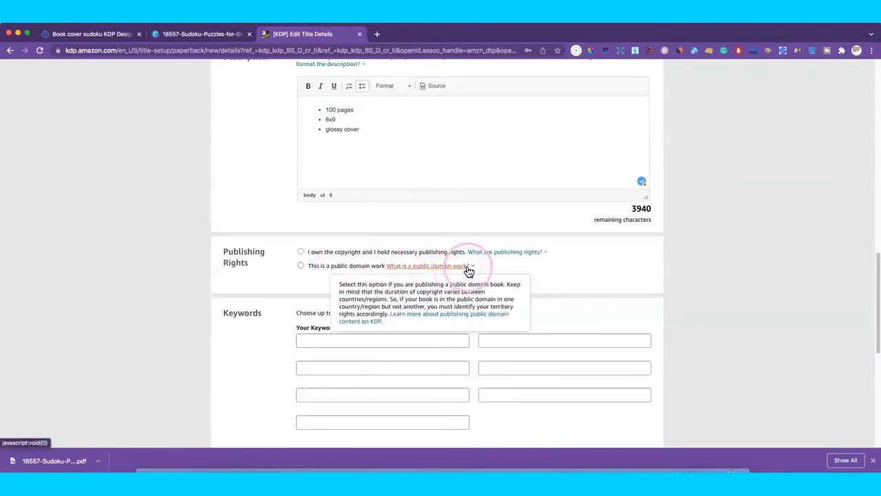
left_click(301, 252)
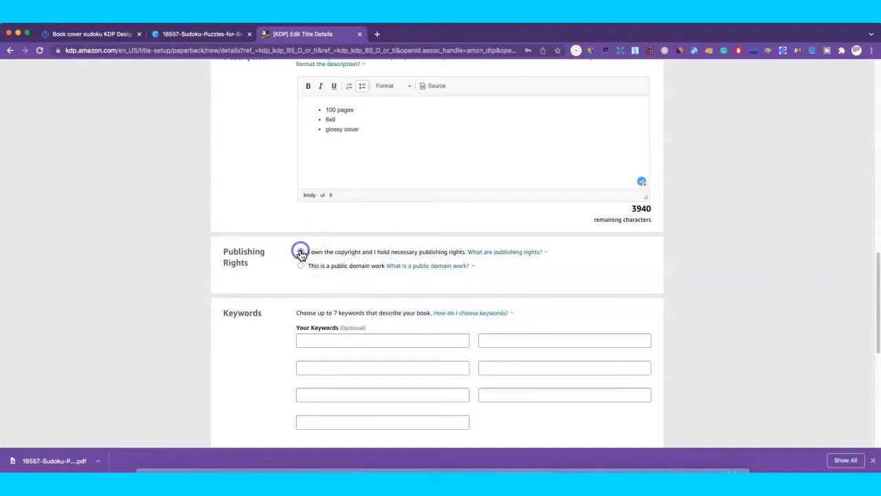
scroll(472, 296, "down", 3)
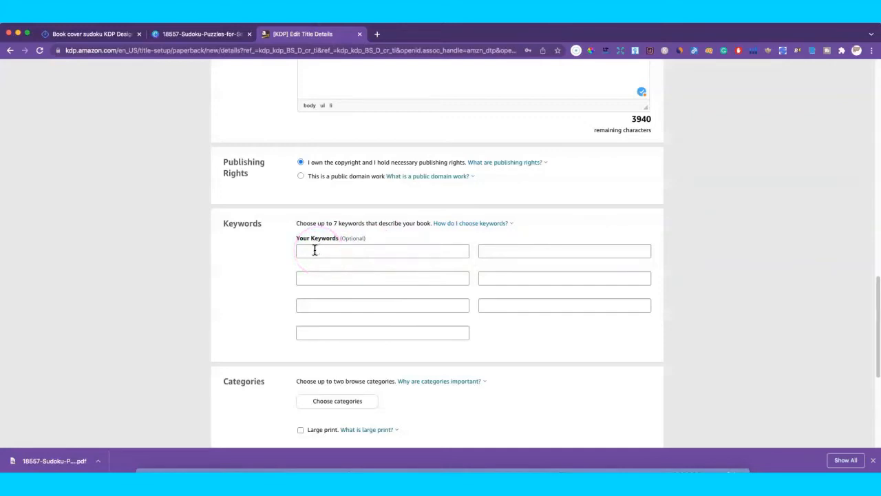
Step: Enter 'sodoku puzzle books' and 'activities for kids' as the first two keywords
left_click(314, 250)
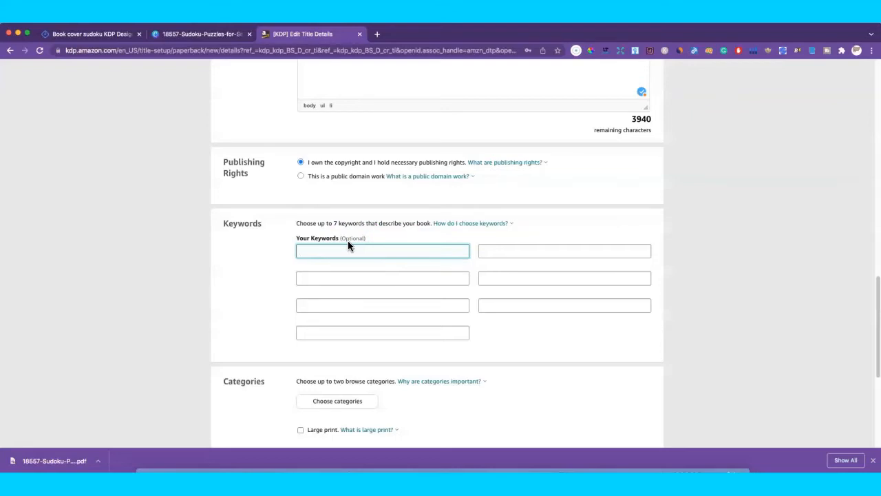
type("sodoku puzzle books")
left_click(336, 278)
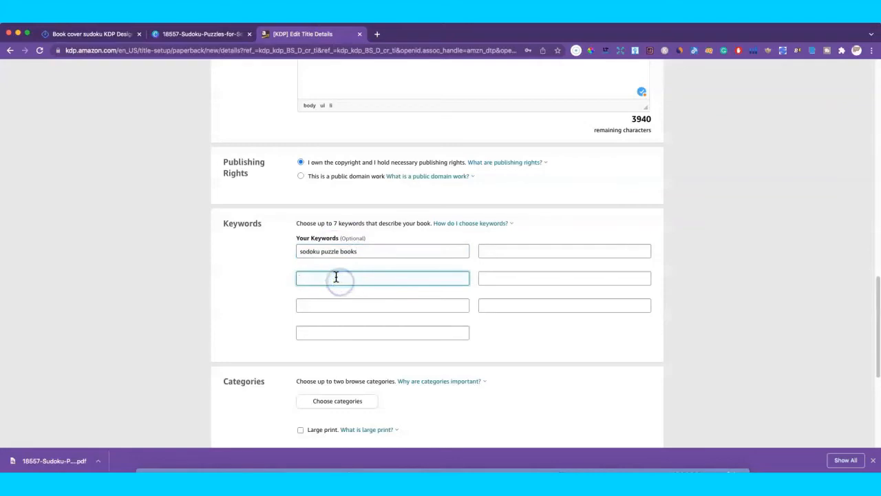
type("activity")
key("BackSpace")
type("es")
type("ies fo")
type("r kids")
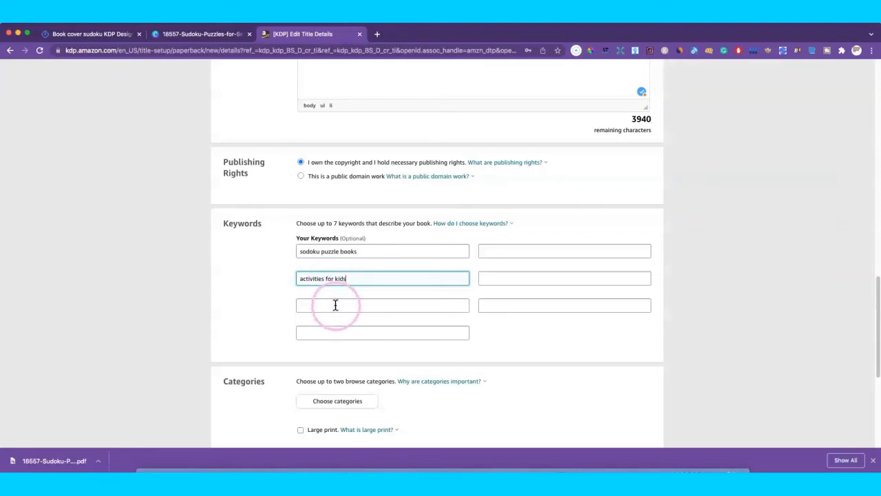
Step: Enter 'child road trip activity' as the third keyword, leaving the fourth keyword empty
left_click(336, 303)
type("child")
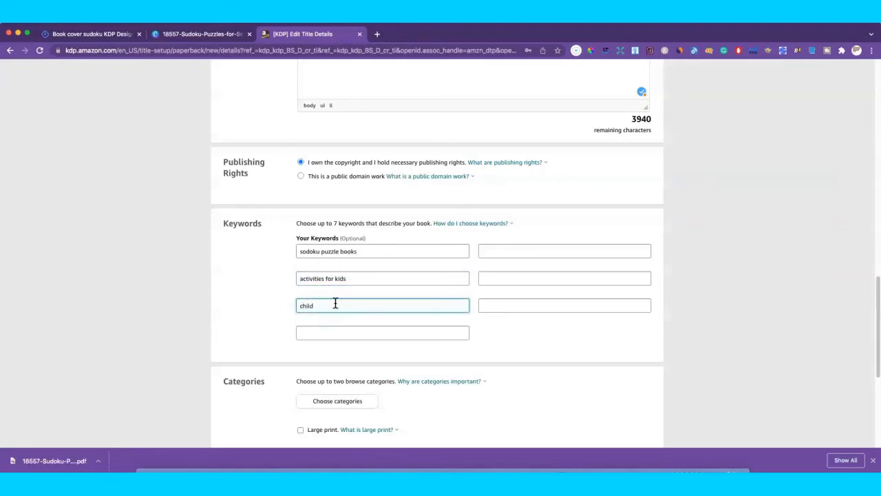
type(" road")
type("trip activity")
left_click(324, 332)
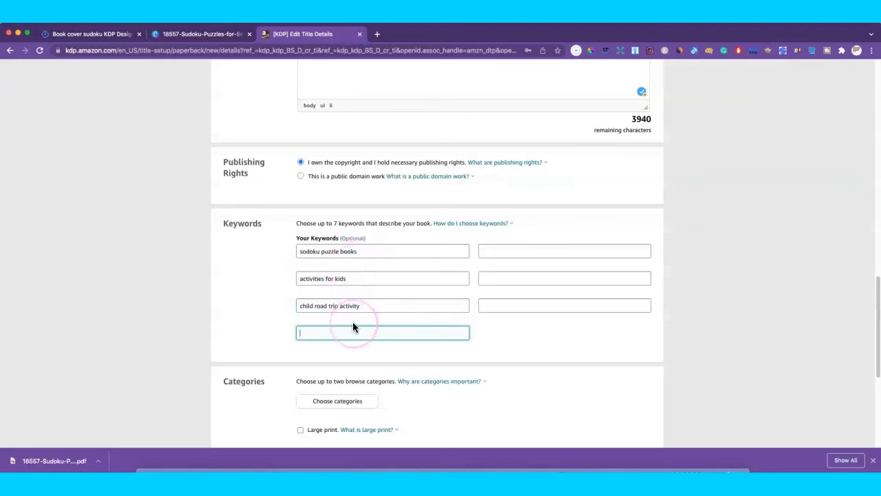
type("a")
key("BackSpace")
left_click(377, 34)
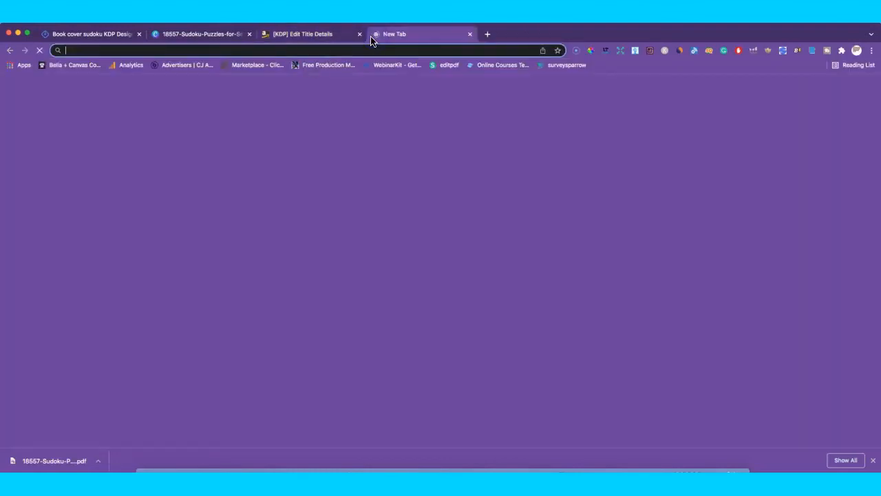
left_click(299, 49)
type("www")
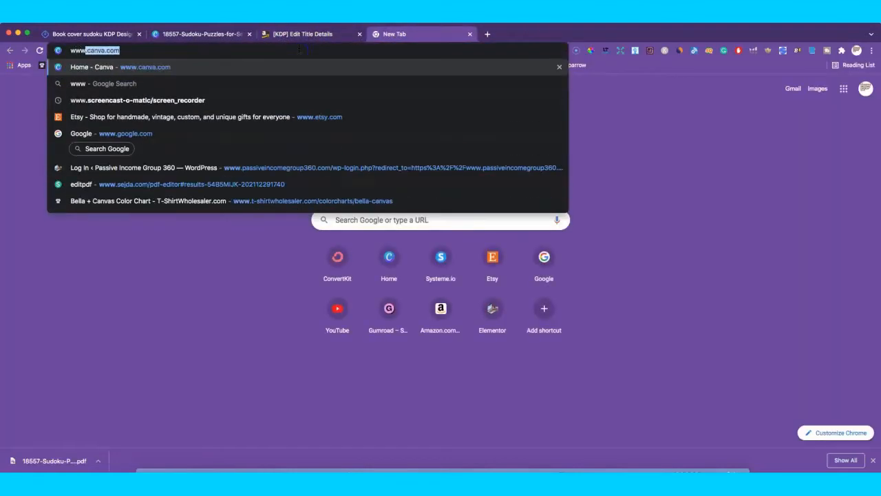
type(".am")
key("Return")
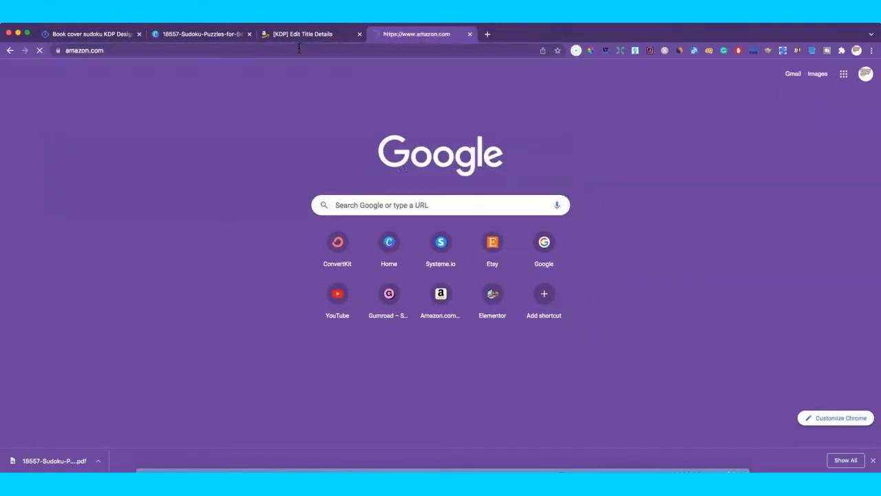
left_click(224, 73)
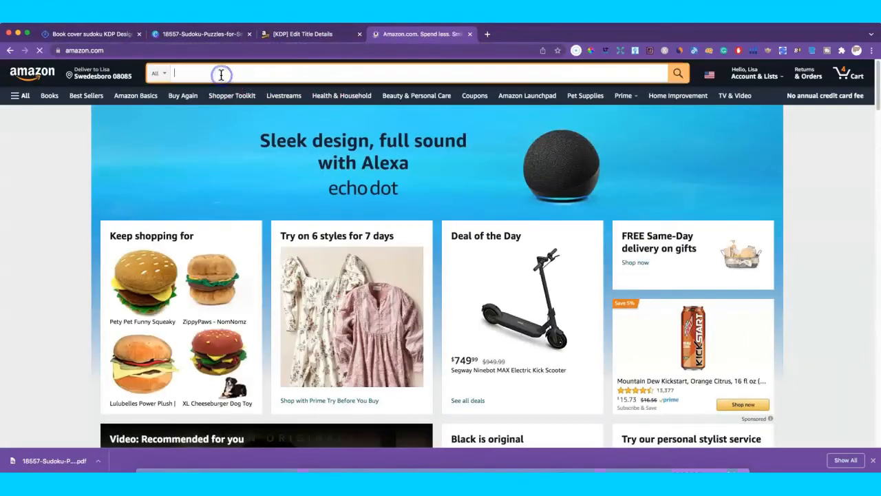
type("sudoku")
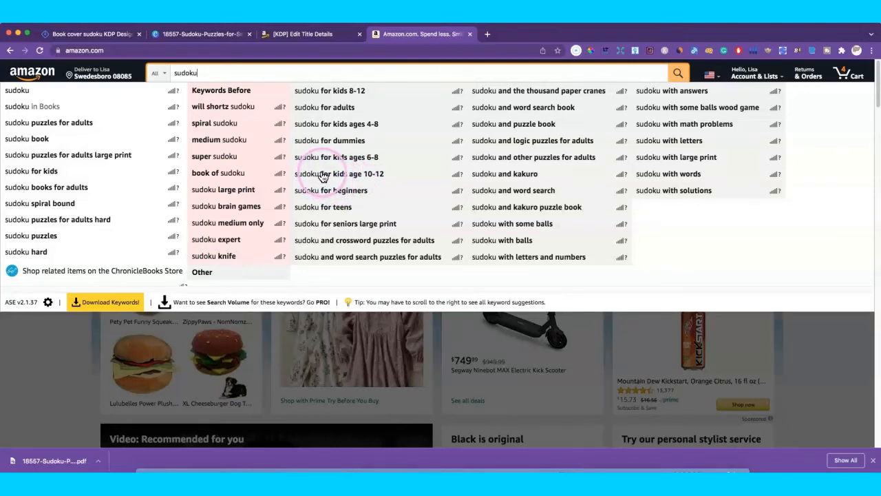
left_click(48, 172)
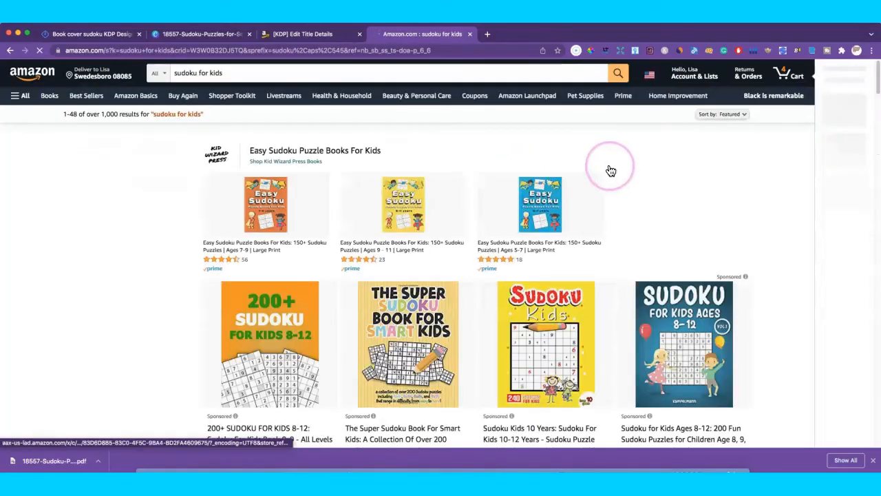
Step: Open the 'sudoku for kids 8-12 9x9' search results and scroll through the listings
left_click(232, 73)
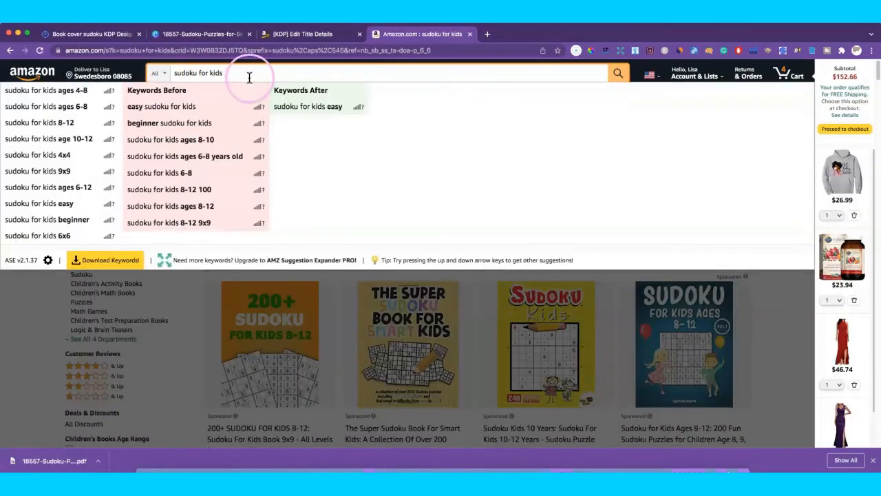
left_click(190, 228)
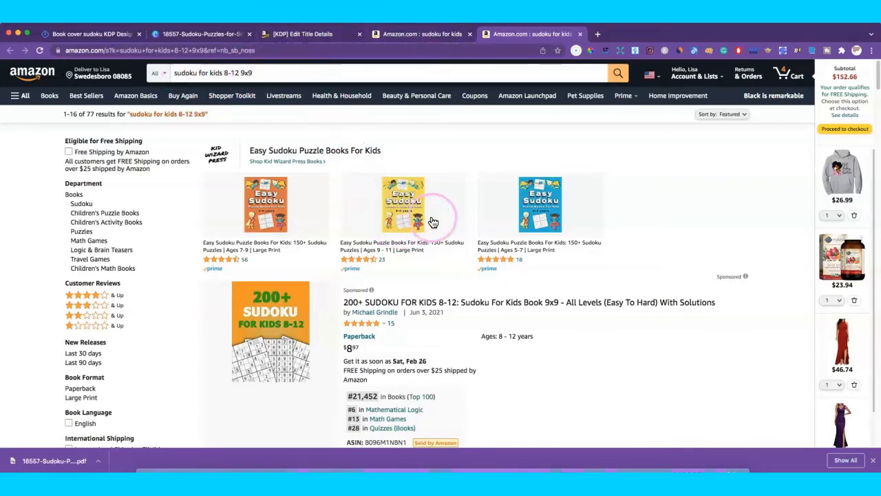
scroll(455, 220, "down", 3)
scroll(469, 216, "down", 3)
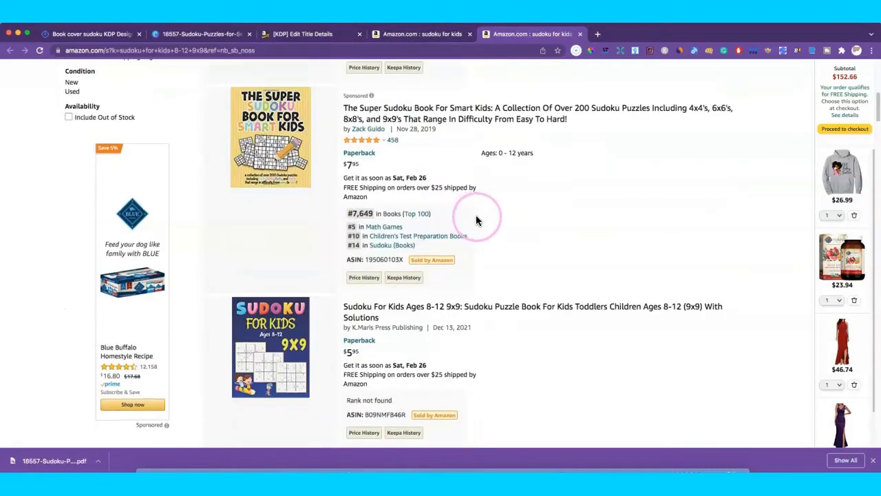
scroll(482, 216, "down", 4)
scroll(520, 227, "down", 4)
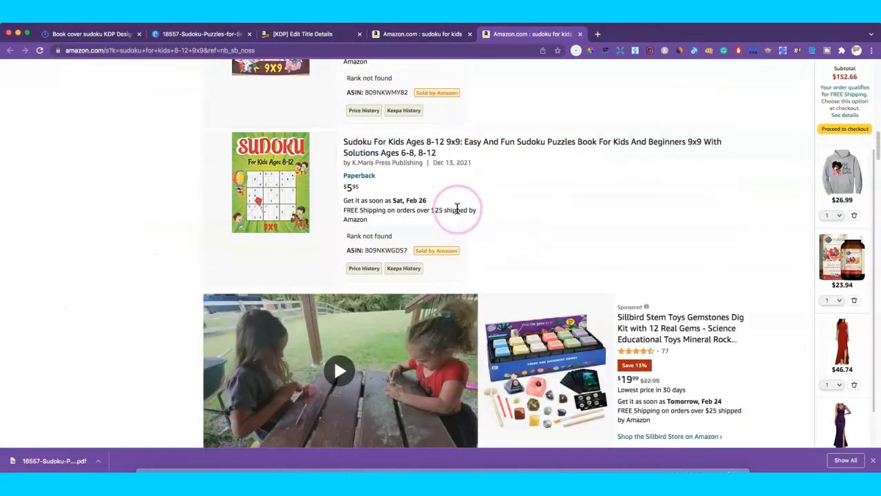
scroll(456, 209, "up", 13)
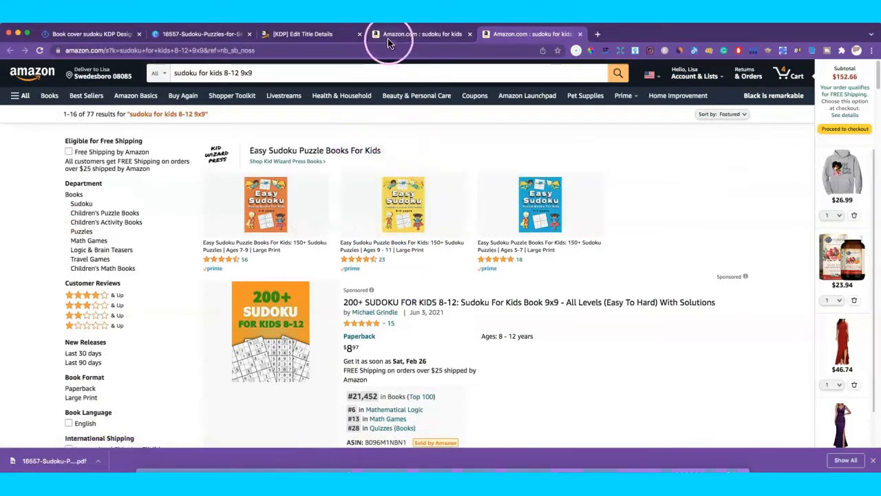
Step: Back on the sudoku for kids results, replace the search text with 'road trip act'
left_click(310, 33)
left_click(327, 330)
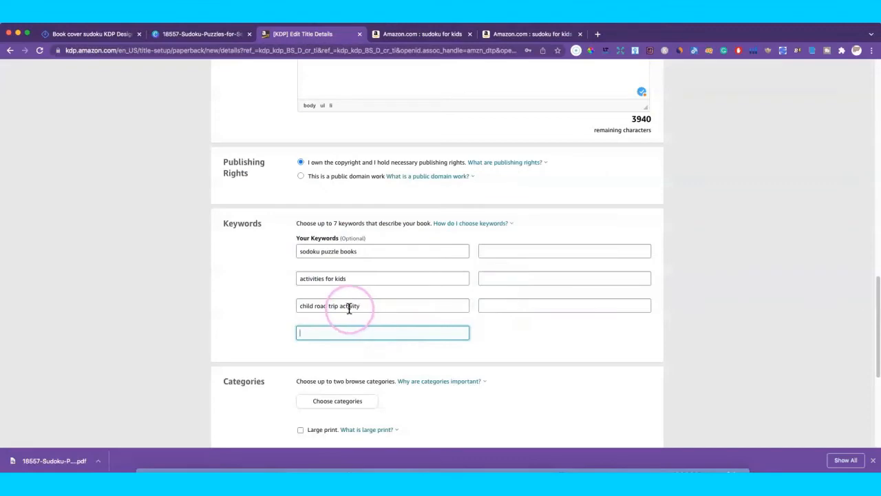
left_click(510, 36)
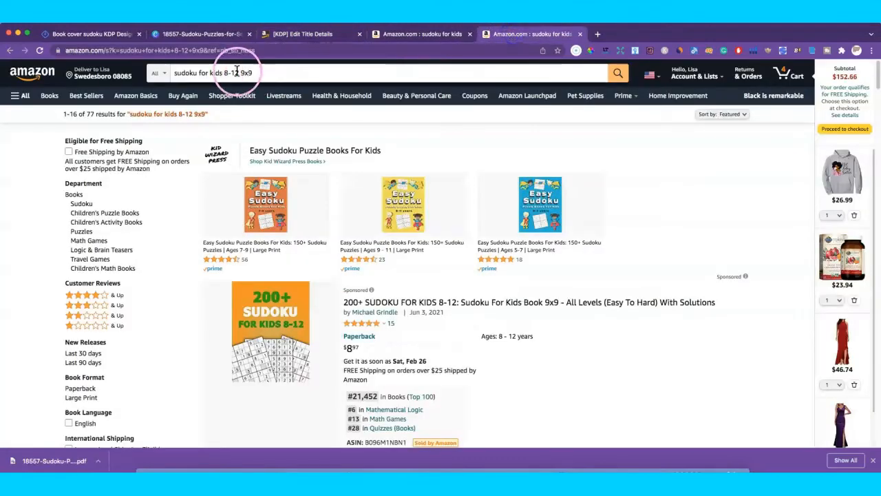
left_click(423, 34)
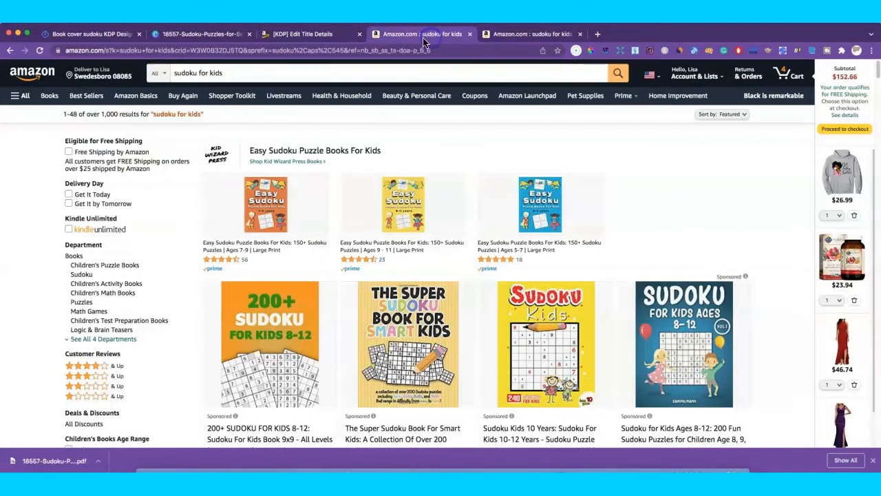
left_click_drag(263, 75, 173, 73)
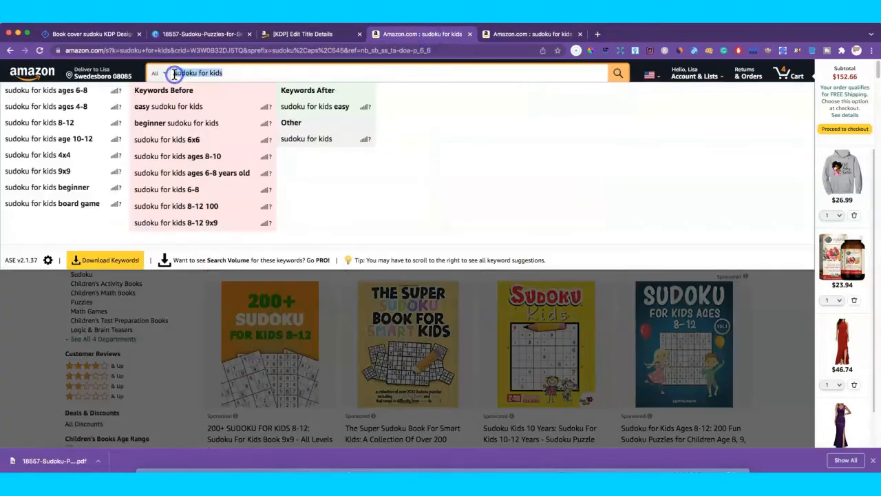
type("road tr")
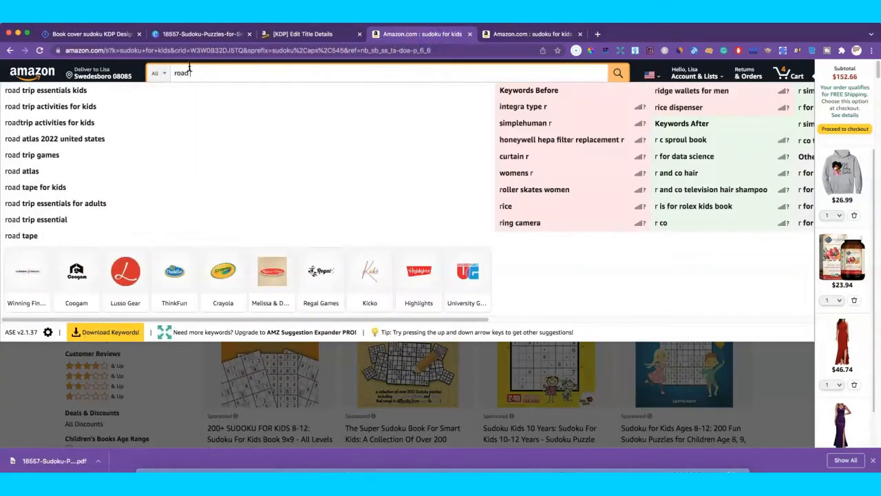
type("ip act")
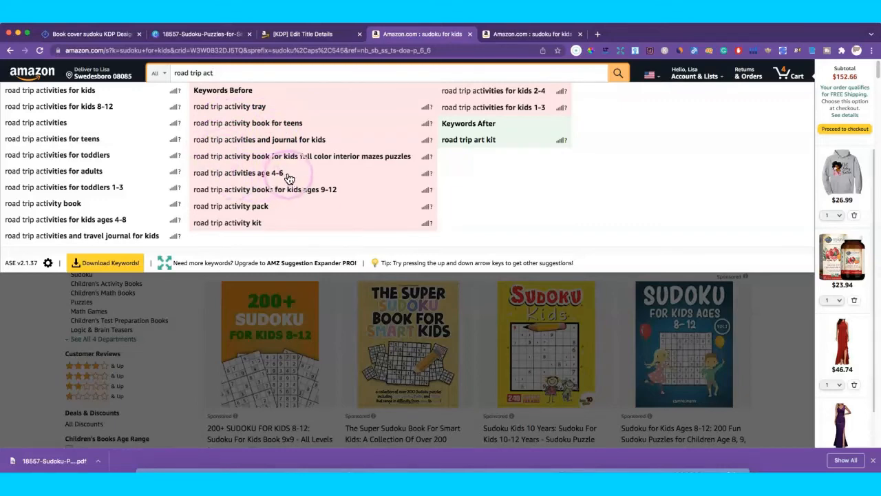
Step: Search Amazon for 'road trip activities age 4-6' and copy that query text
left_click(259, 173)
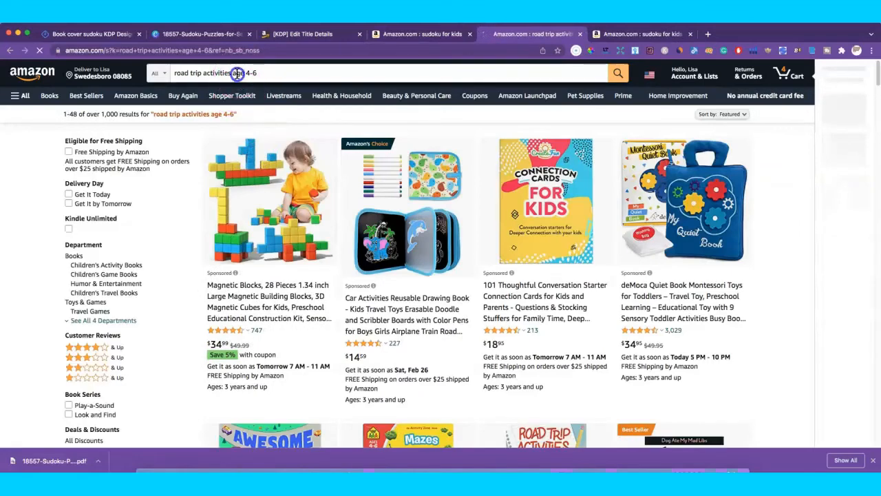
left_click(220, 73)
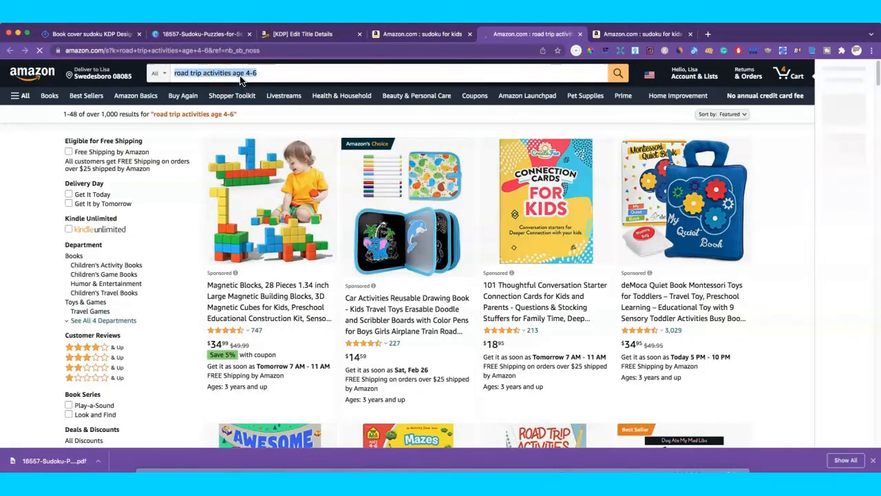
right_click(241, 80)
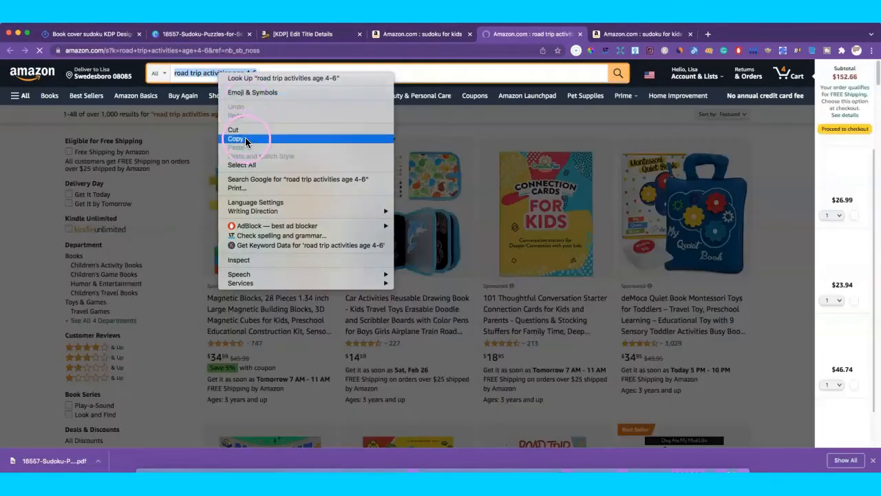
left_click(241, 139)
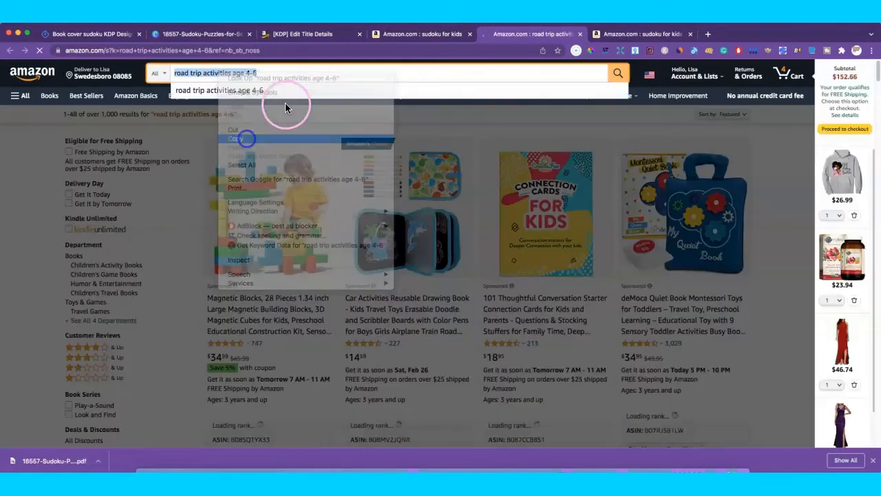
Step: Paste 'road trip activities age 4-6' as the fourth KDP keyword and open the category chooser
left_click(306, 33)
right_click(369, 334)
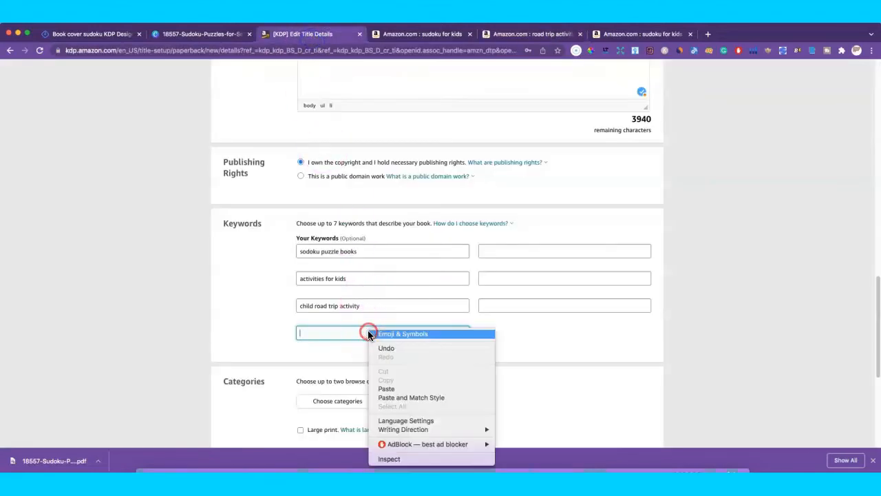
left_click(389, 388)
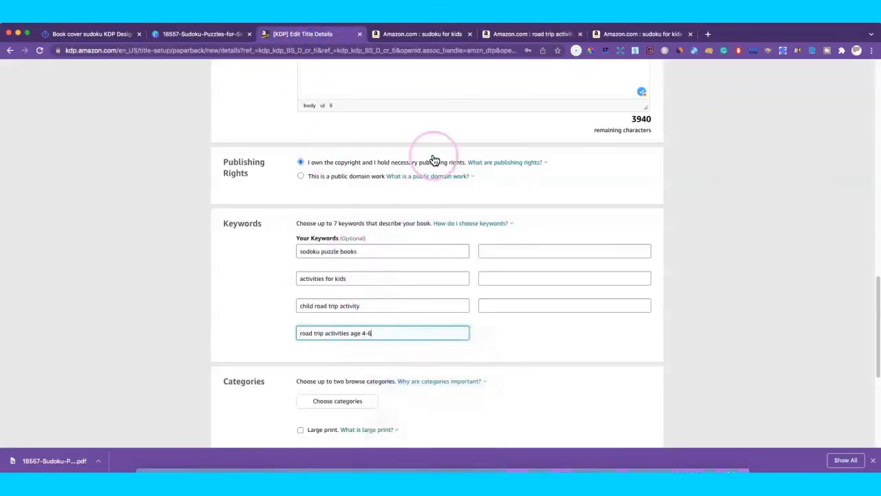
scroll(417, 296, "down", 5)
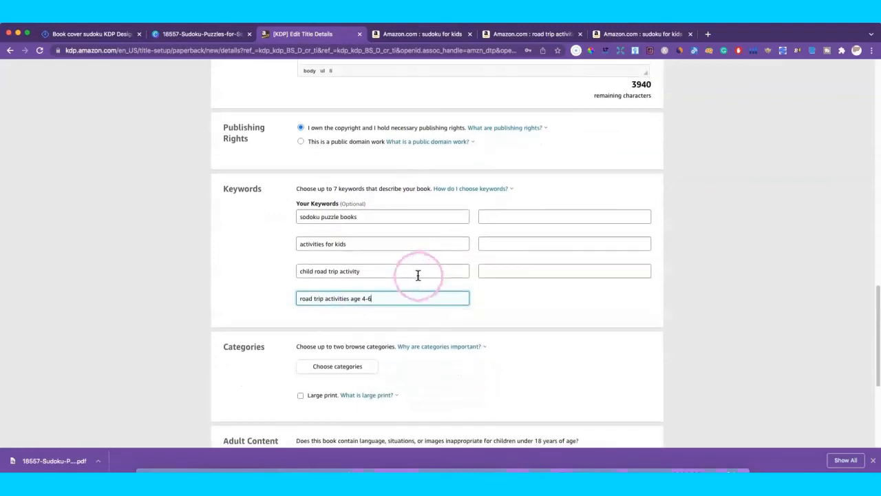
scroll(412, 246, "up", 3)
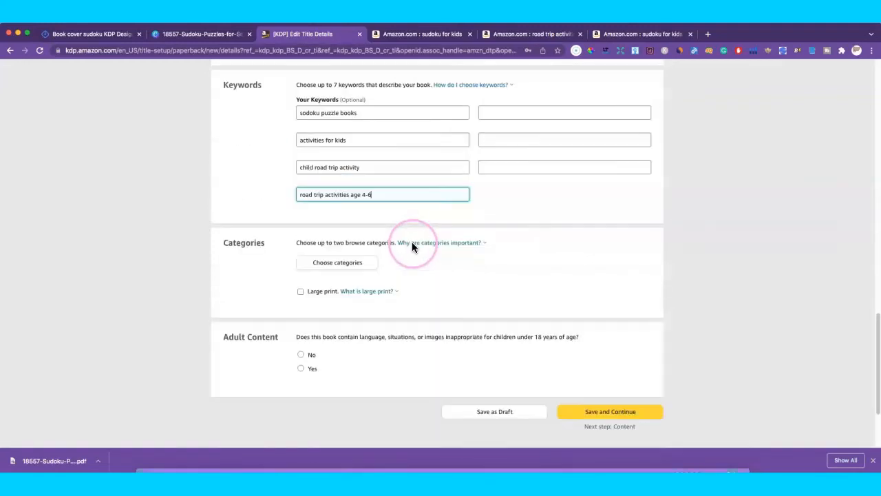
left_click(324, 266)
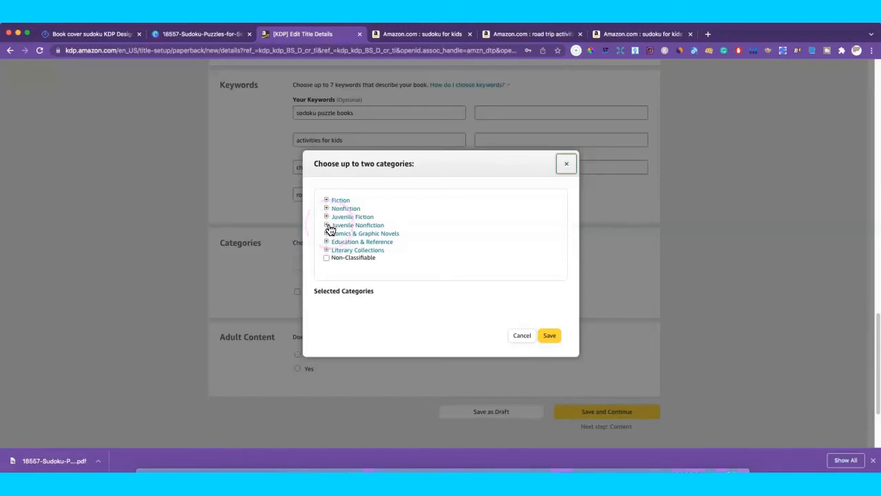
Step: Select Juvenile Nonfiction > Activity Books as the first category
left_click(327, 225)
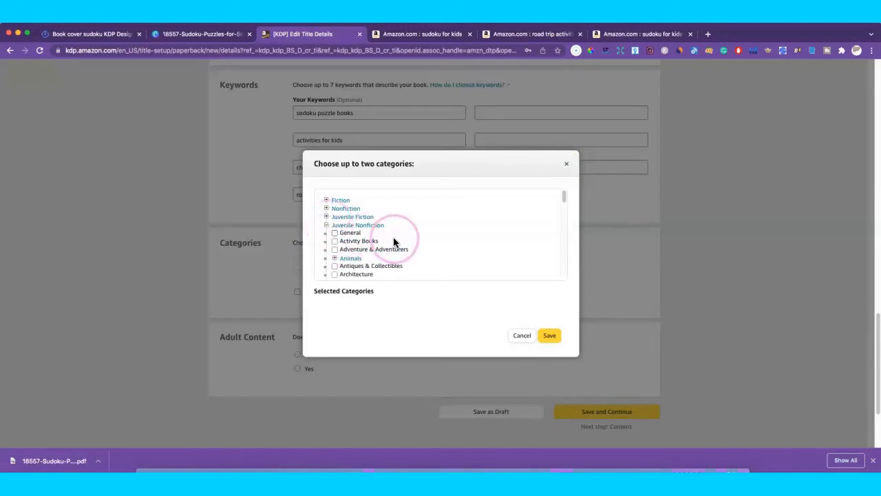
left_click(335, 241)
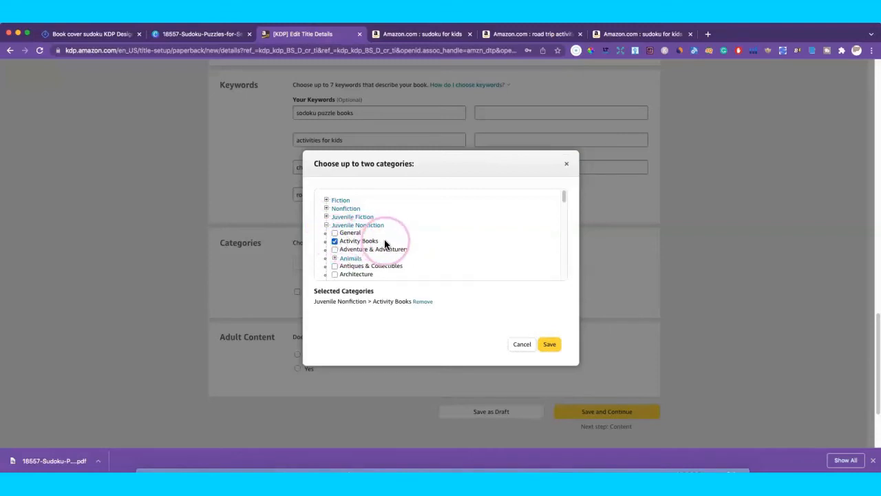
scroll(406, 242, "down", 2)
scroll(412, 241, "down", 5)
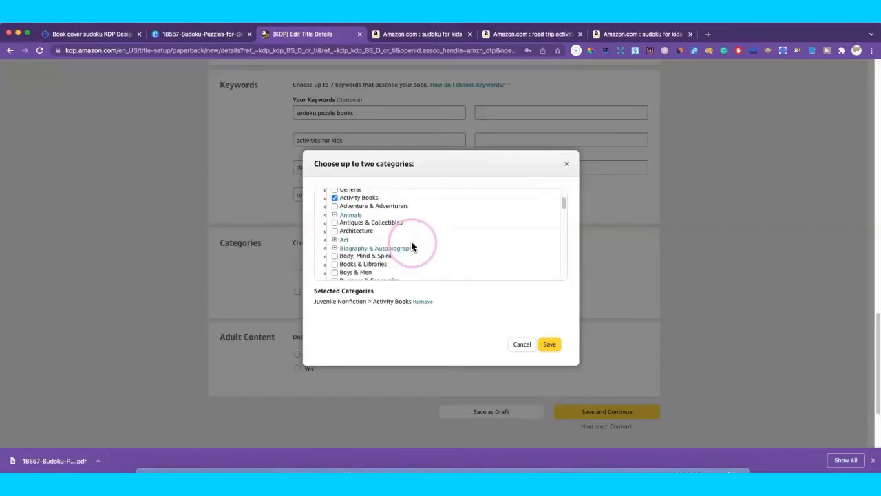
scroll(416, 244, "down", 3)
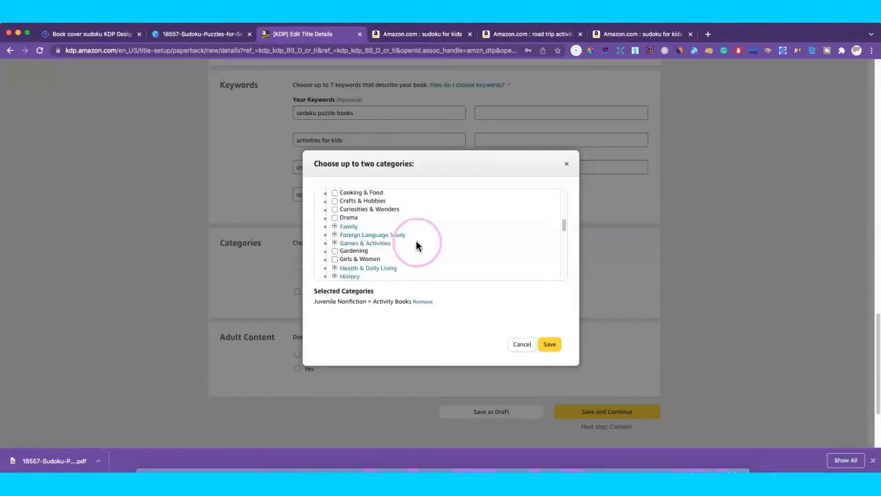
scroll(416, 245, "down", 5)
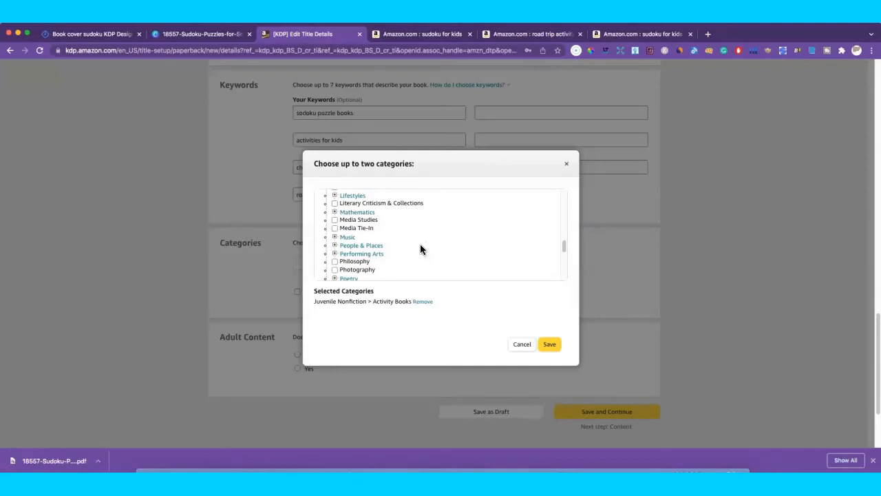
scroll(420, 244, "down", 2)
left_click(408, 249)
scroll(408, 248, "up", 10)
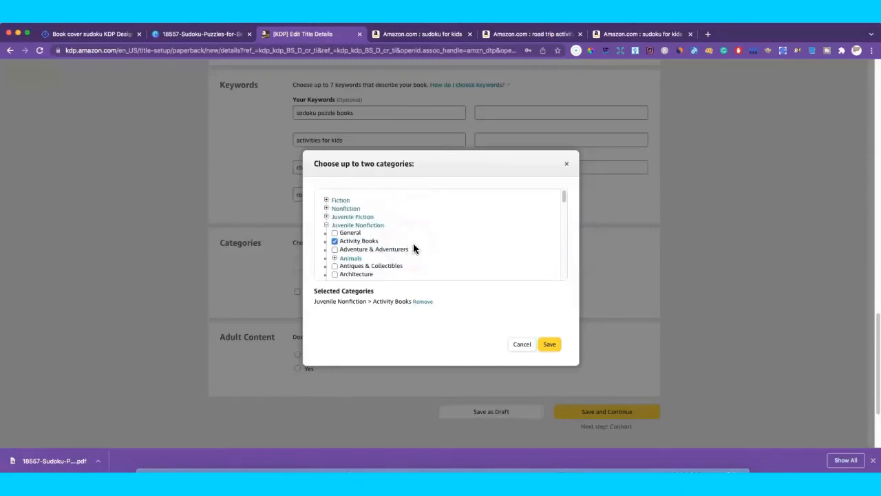
left_click(327, 226)
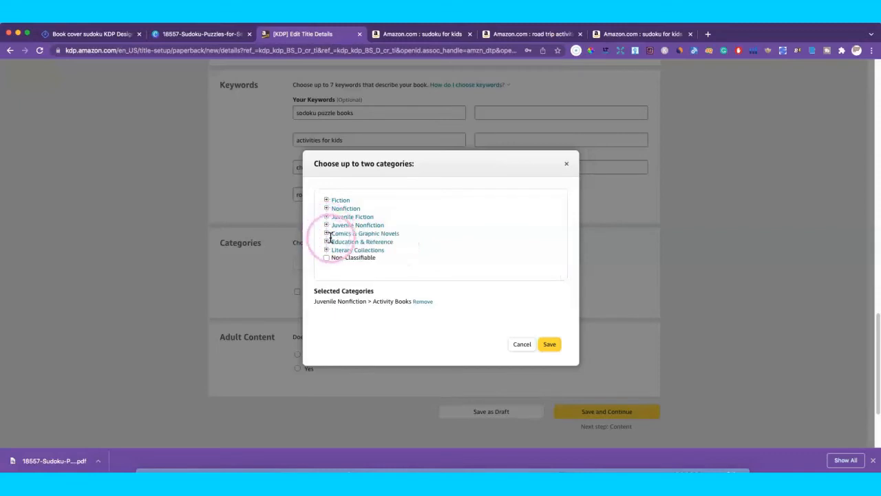
Step: Add Nonfiction > Travel > Road Travel as the second category and save
left_click(327, 210)
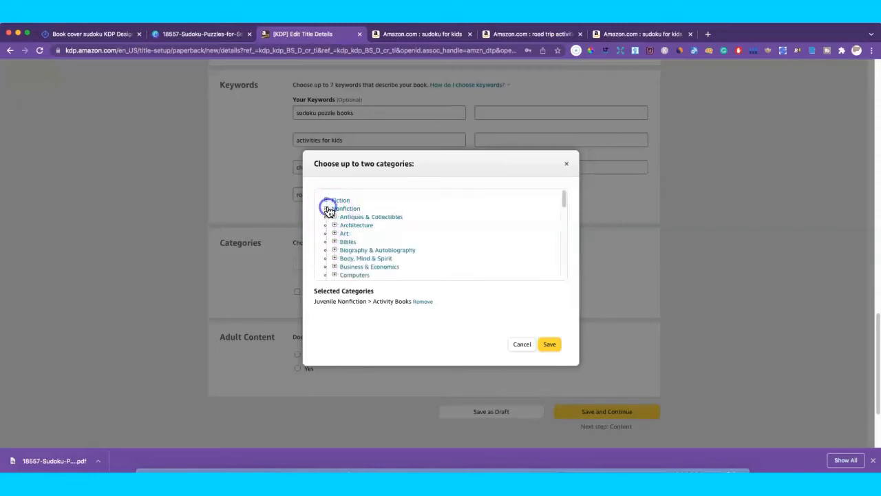
scroll(384, 240, "down", 5)
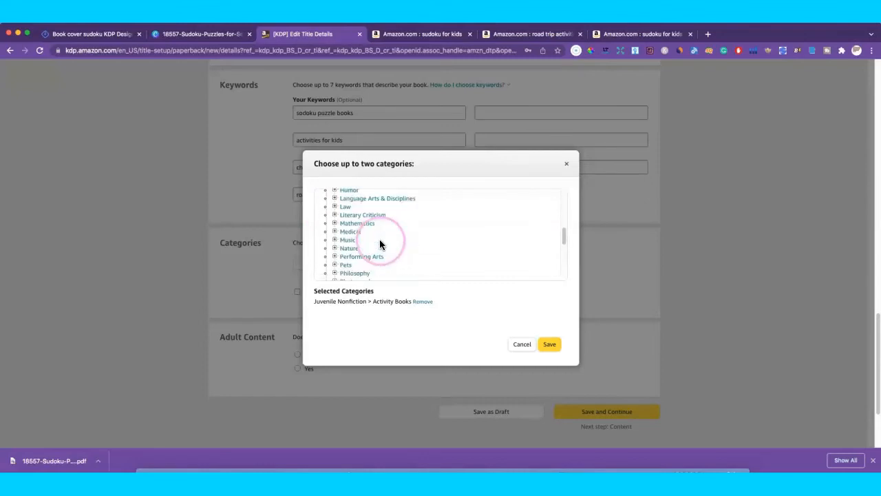
scroll(380, 245, "down", 4)
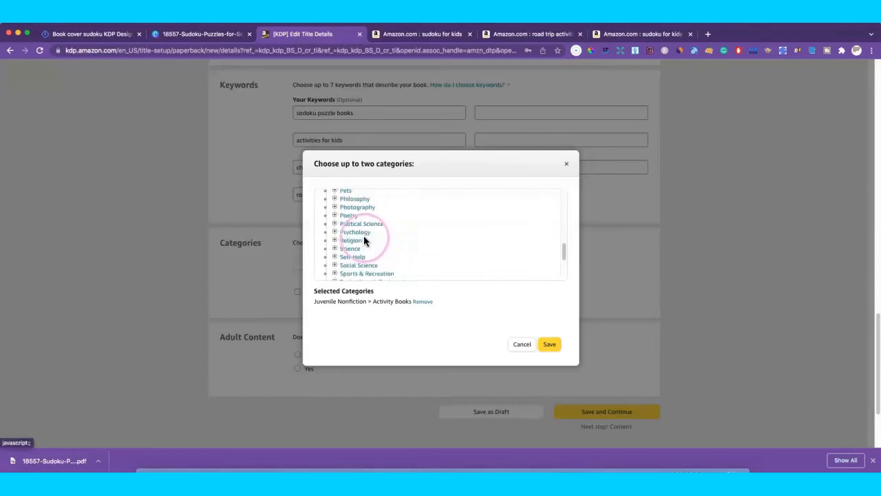
scroll(375, 242, "down", 3)
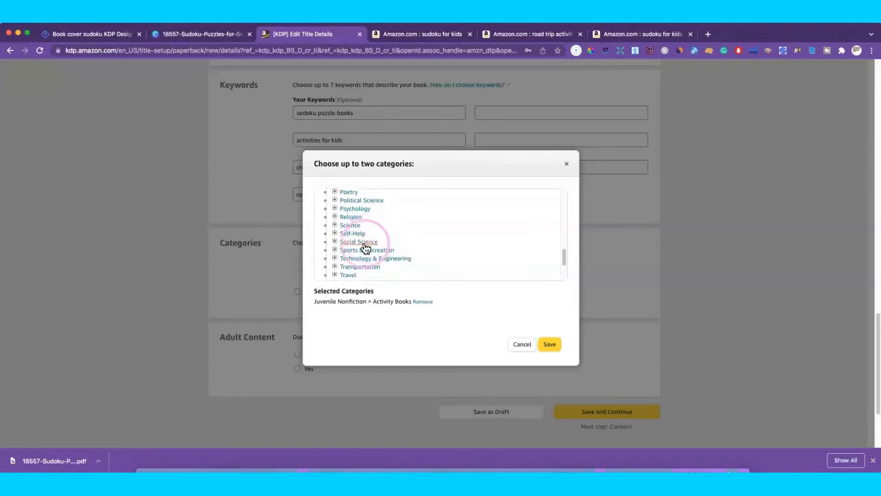
scroll(403, 230, "down", 5)
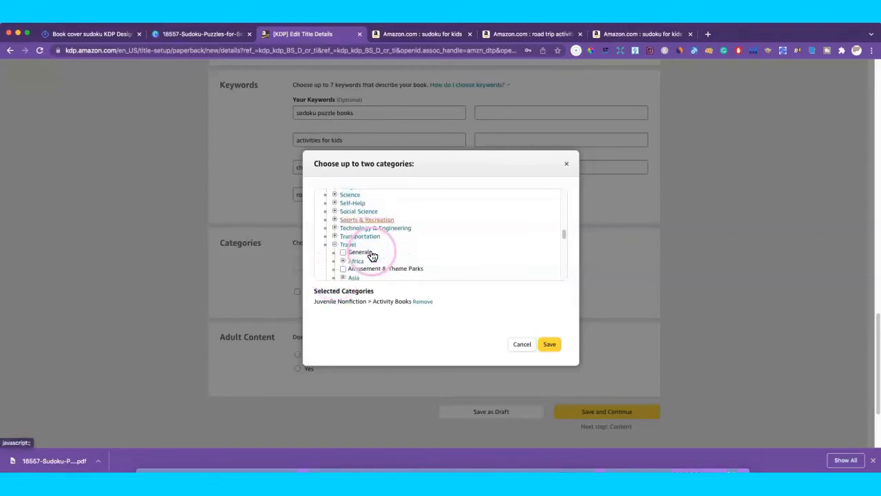
scroll(408, 236, "up", 3)
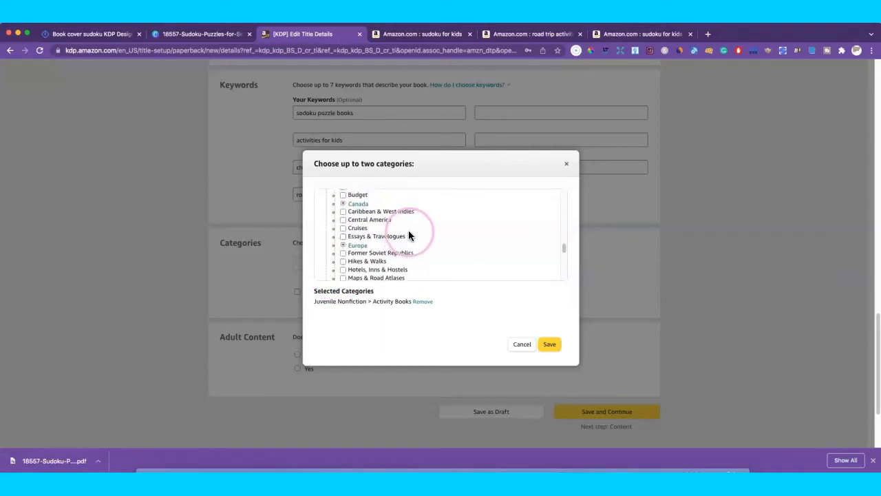
scroll(409, 234, "down", 4)
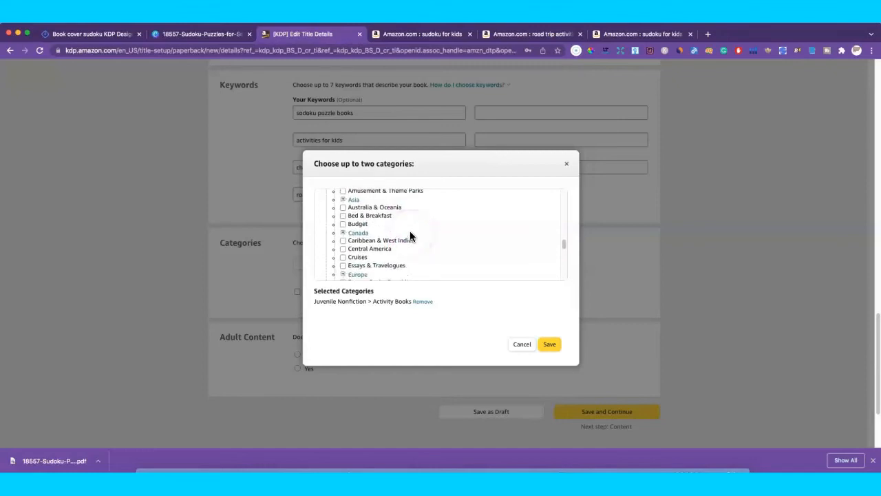
scroll(407, 237, "down", 4)
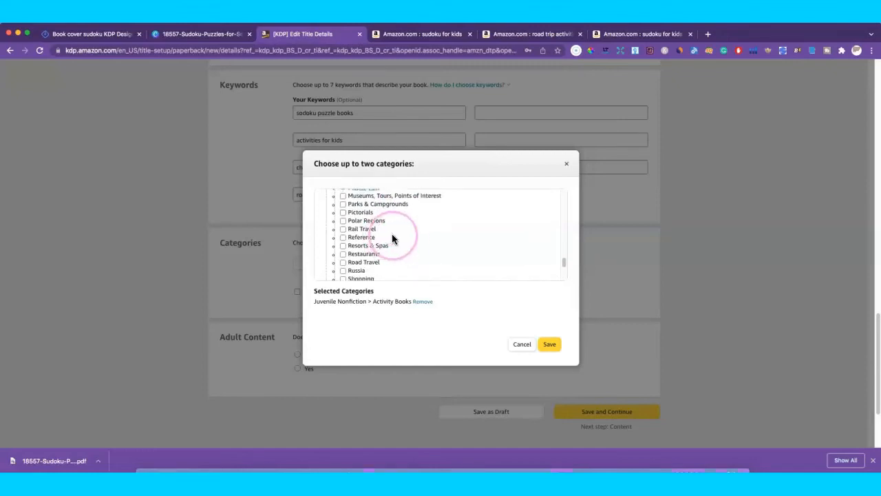
scroll(392, 238, "down", 2)
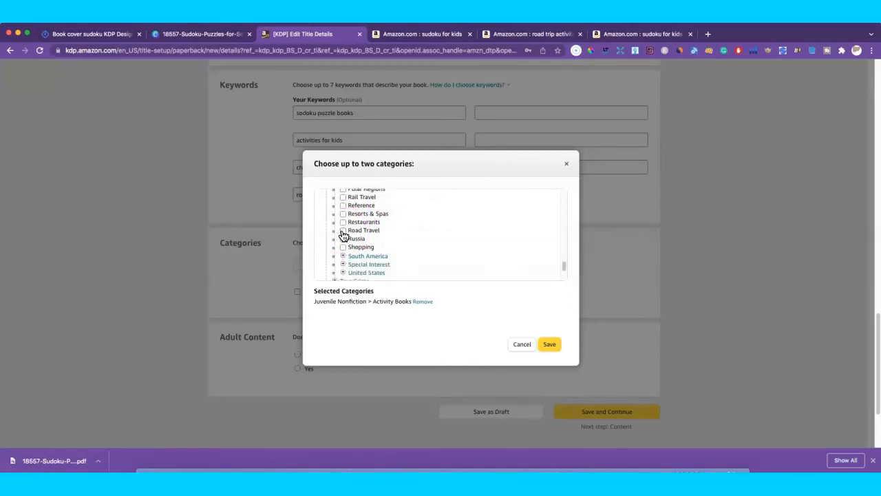
left_click(395, 243)
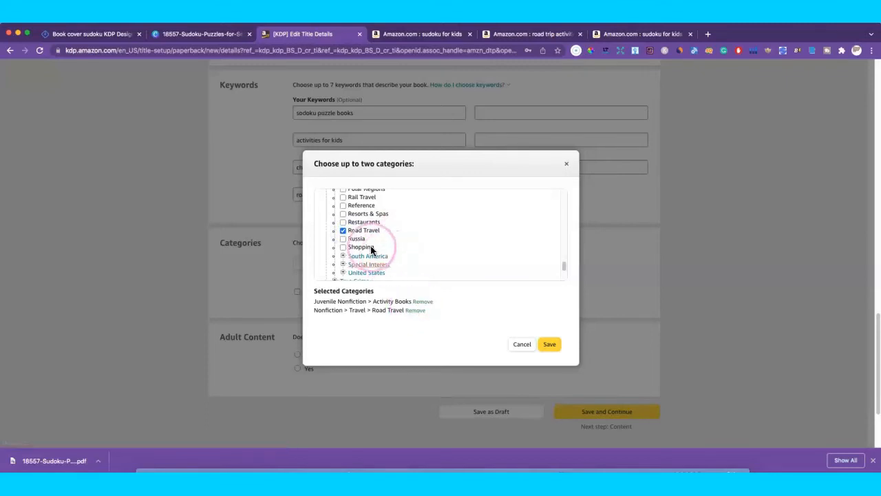
scroll(372, 240, "up", 5)
scroll(396, 236, "up", 10)
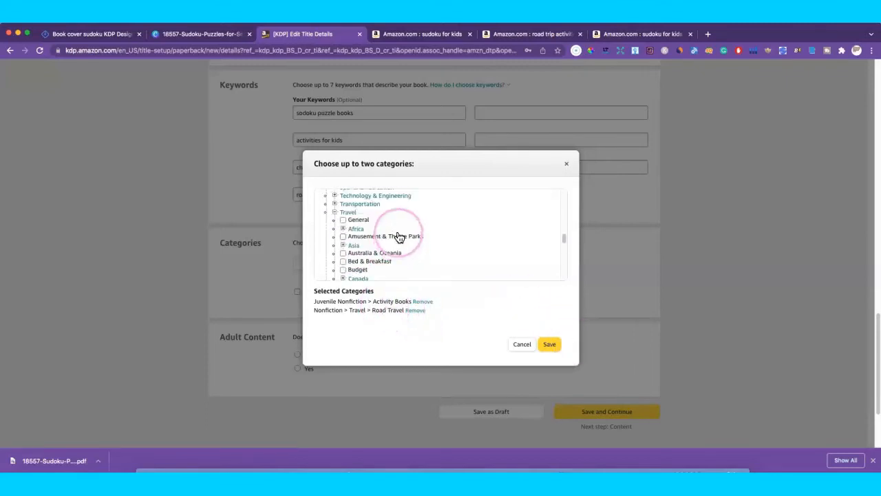
scroll(399, 234, "down", 10)
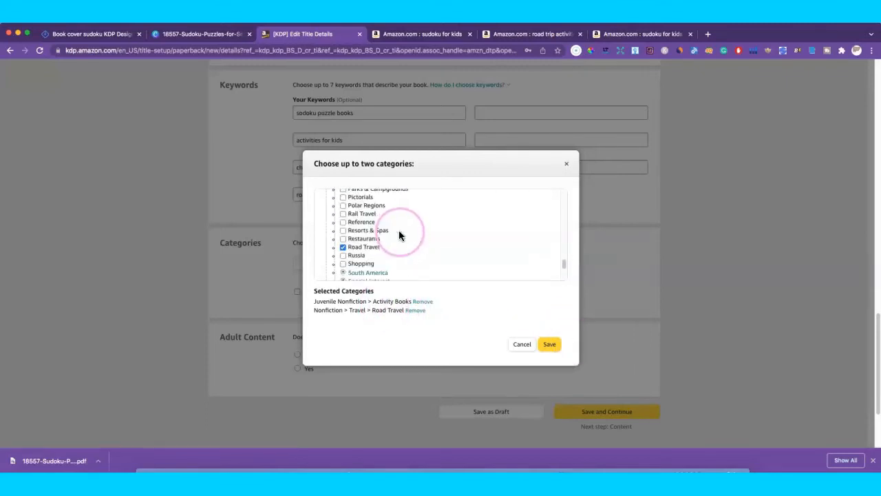
scroll(376, 228, "up", 2)
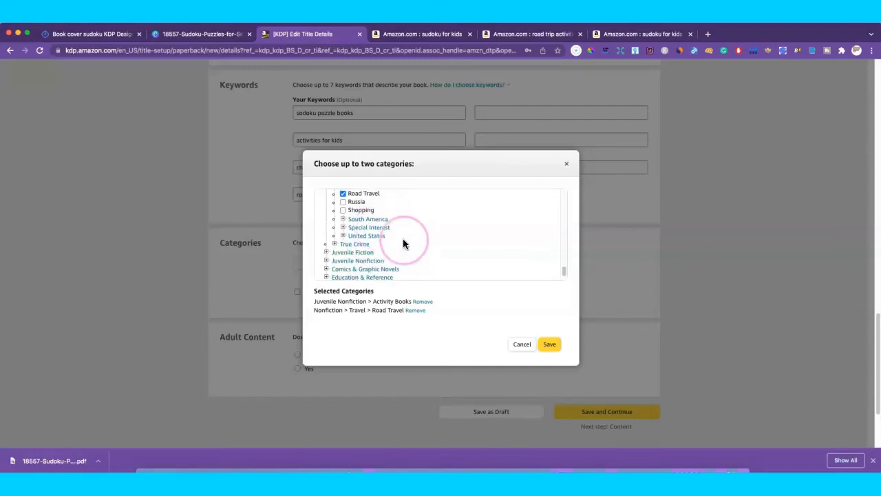
left_click(548, 345)
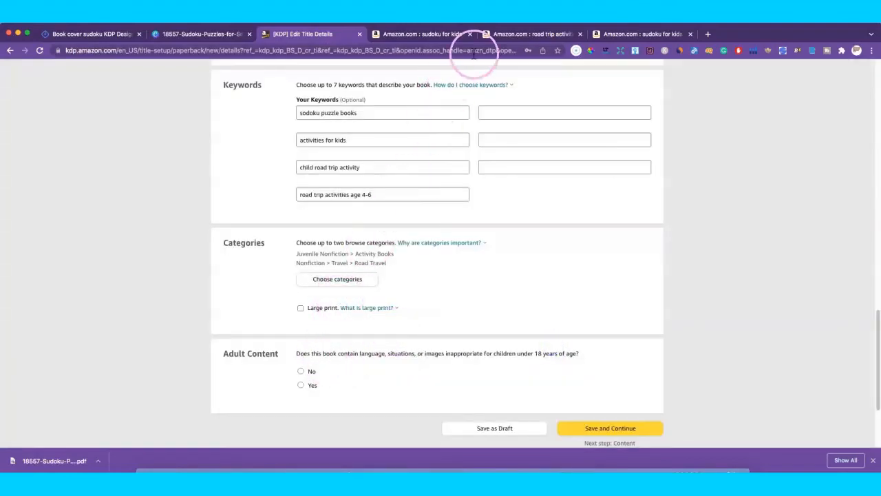
Step: On the Amazon tab, go to the Books store through the All departments menu
left_click(424, 33)
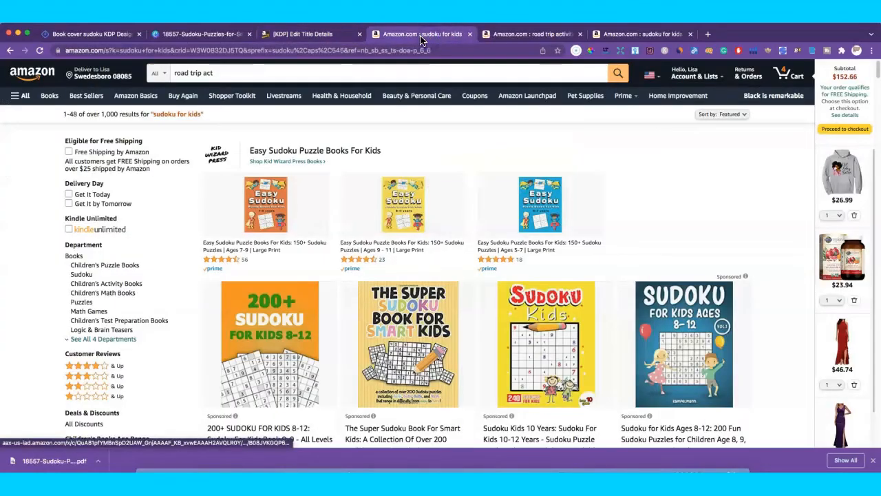
left_click(21, 99)
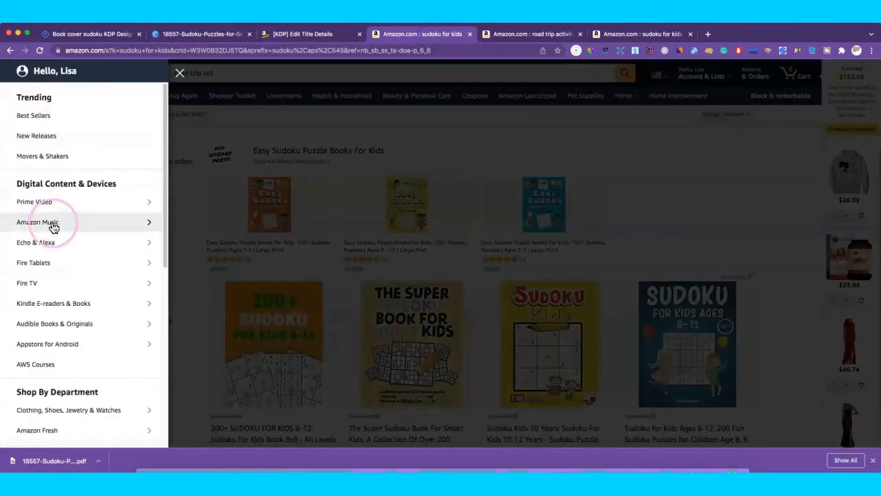
scroll(55, 222, "down", 5)
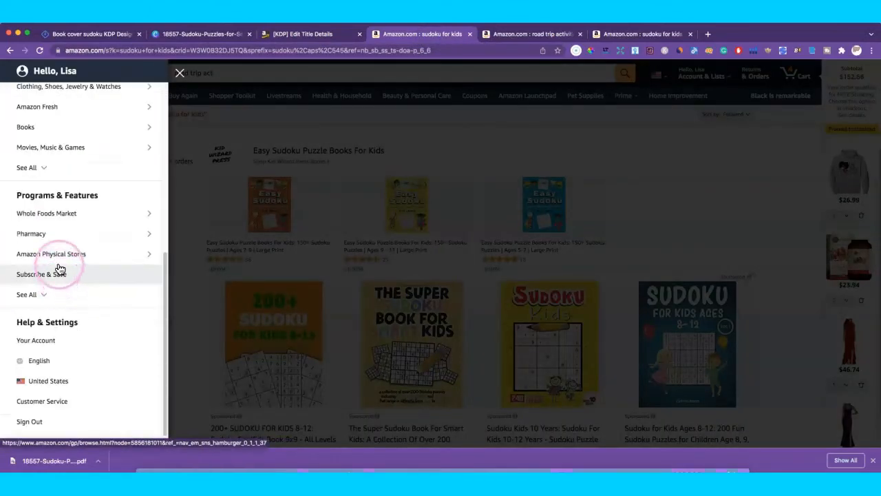
left_click(77, 128)
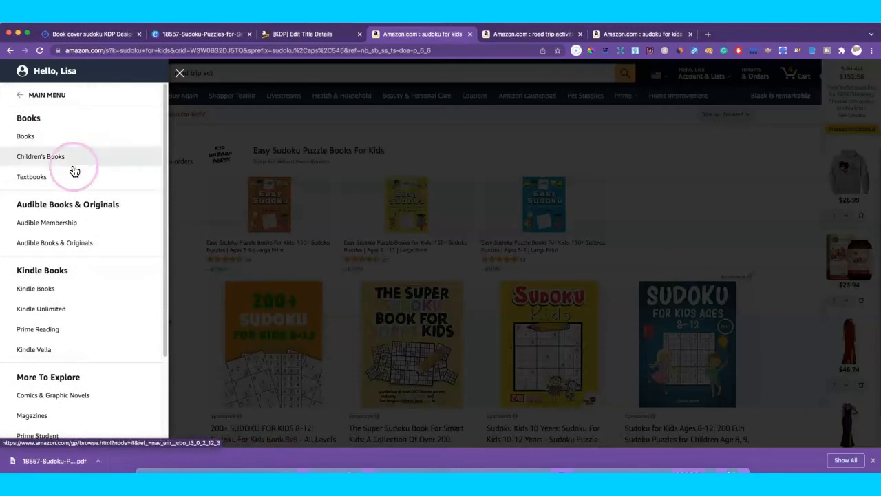
scroll(86, 257, "down", 3)
scroll(84, 258, "up", 3)
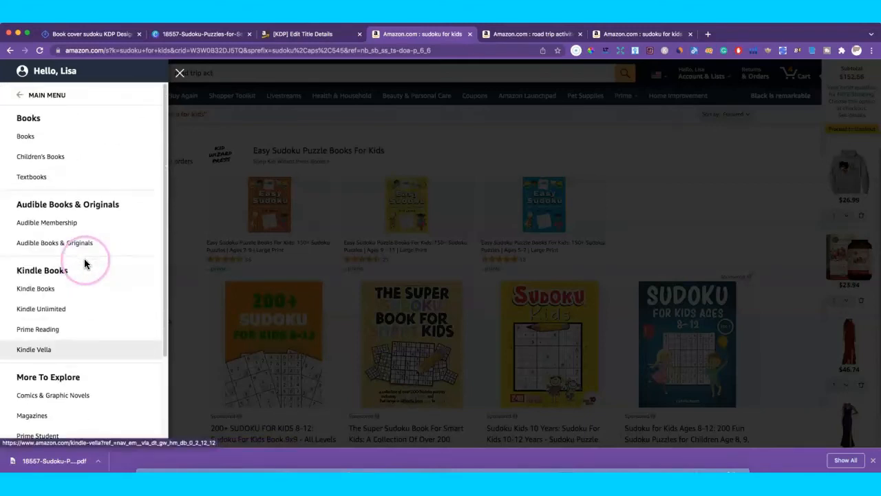
left_click(53, 144)
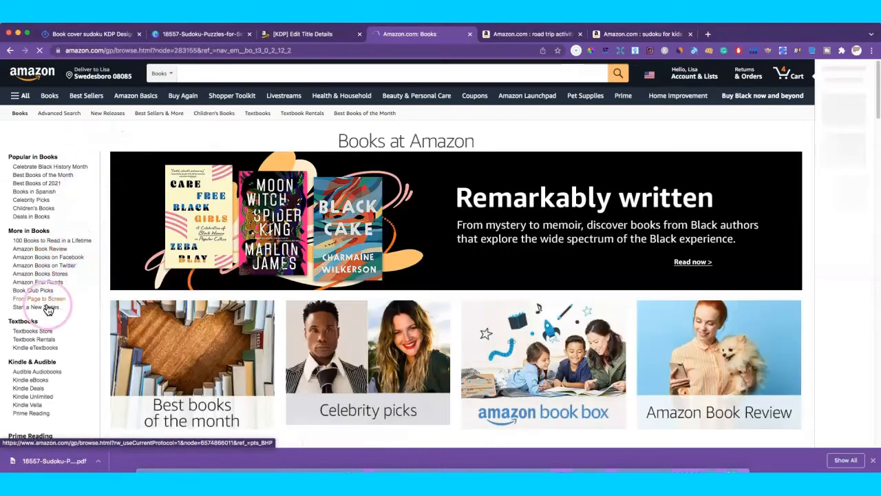
scroll(45, 261, "down", 3)
scroll(48, 270, "down", 10)
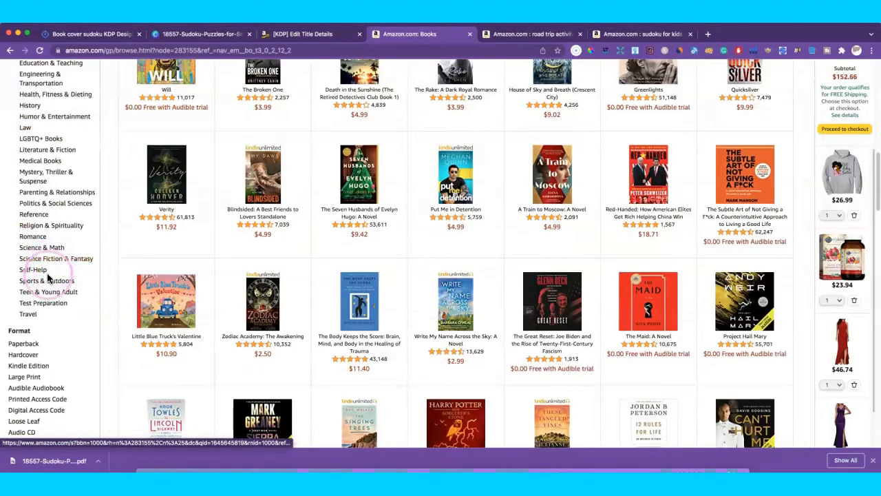
Step: Browse Travel > Food, Lodging & Transportation to review the Road Travel Reference best sellers
left_click(29, 315)
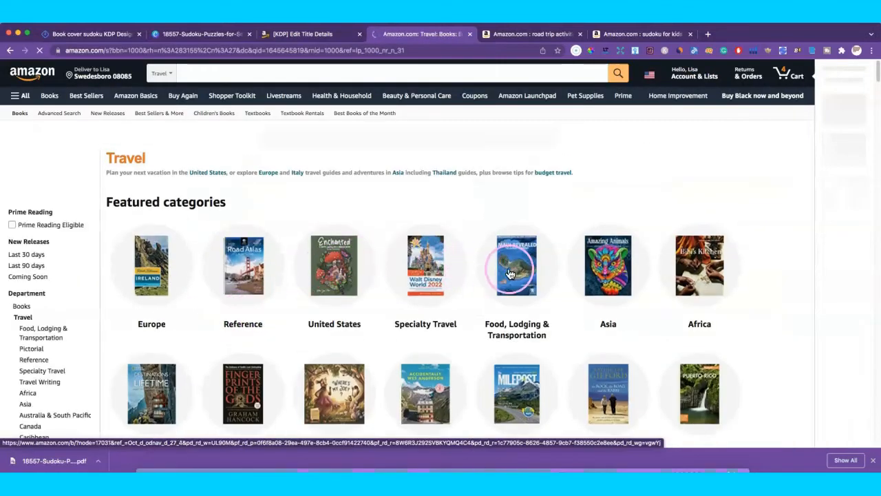
scroll(507, 271, "down", 5)
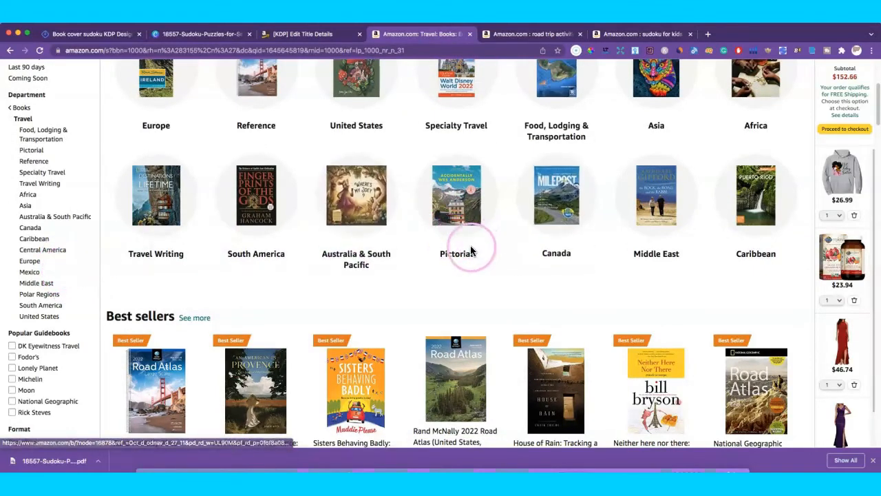
scroll(470, 276, "down", 3)
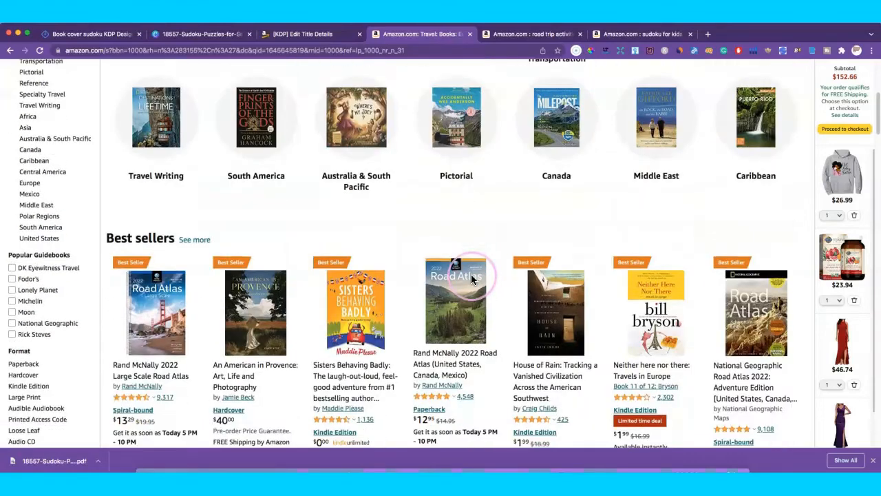
scroll(472, 279, "down", 3)
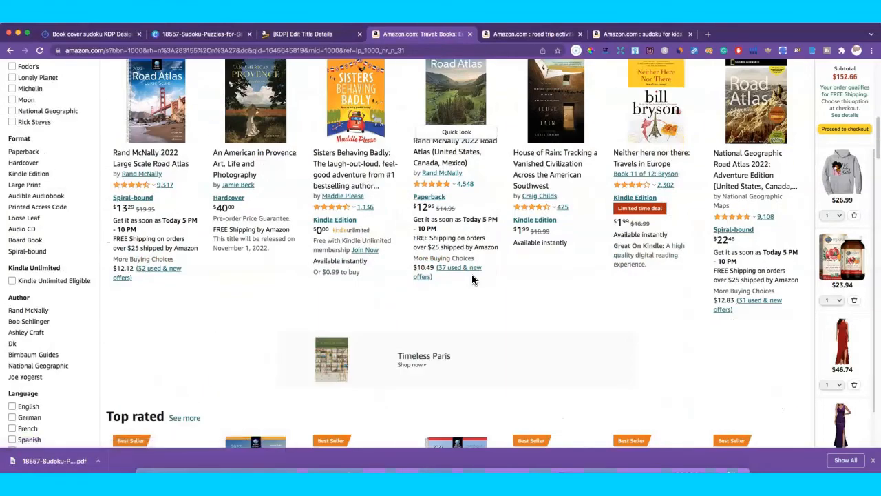
scroll(472, 274, "up", 5)
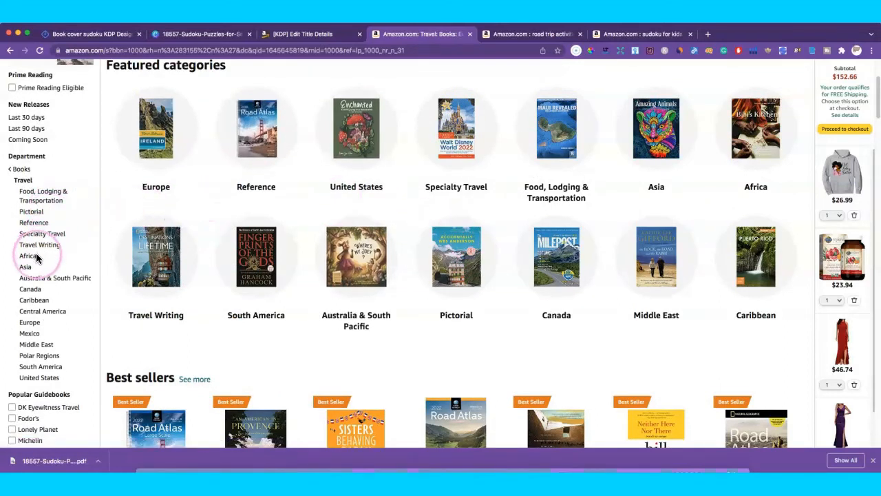
left_click(40, 195)
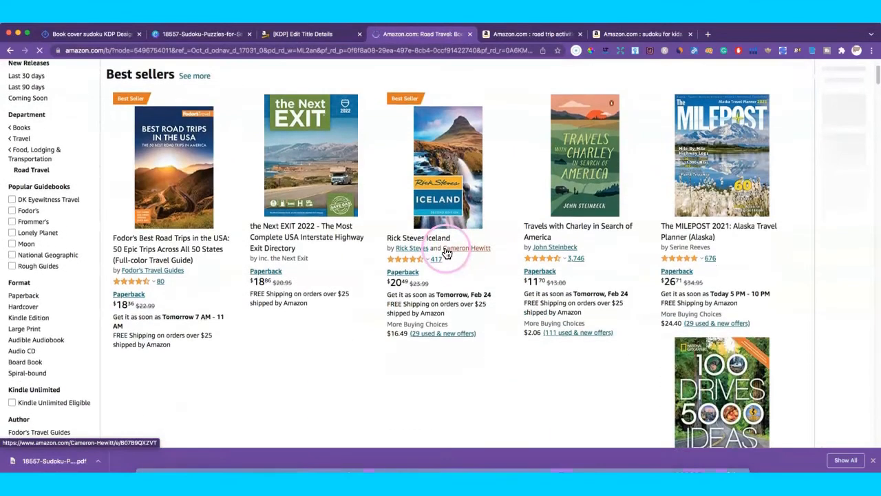
scroll(449, 252, "down", 3)
scroll(446, 254, "up", 2)
scroll(446, 253, "up", 1)
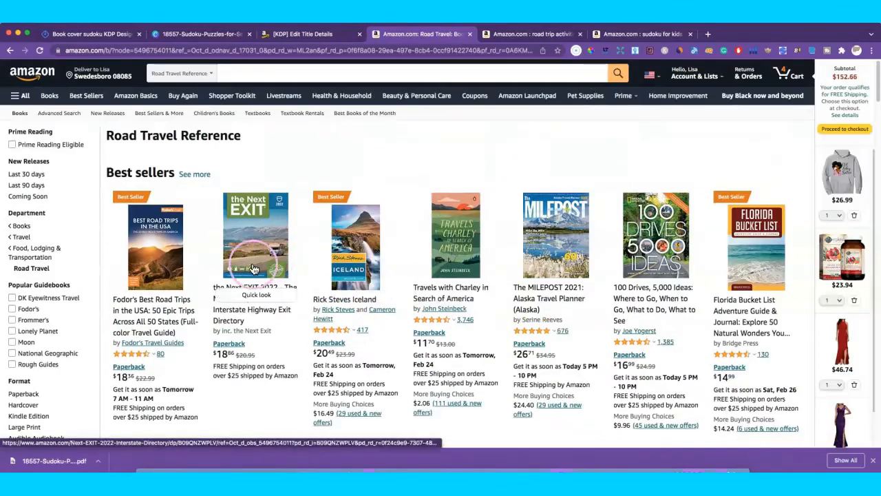
scroll(217, 262, "down", 2)
scroll(218, 261, "up", 2)
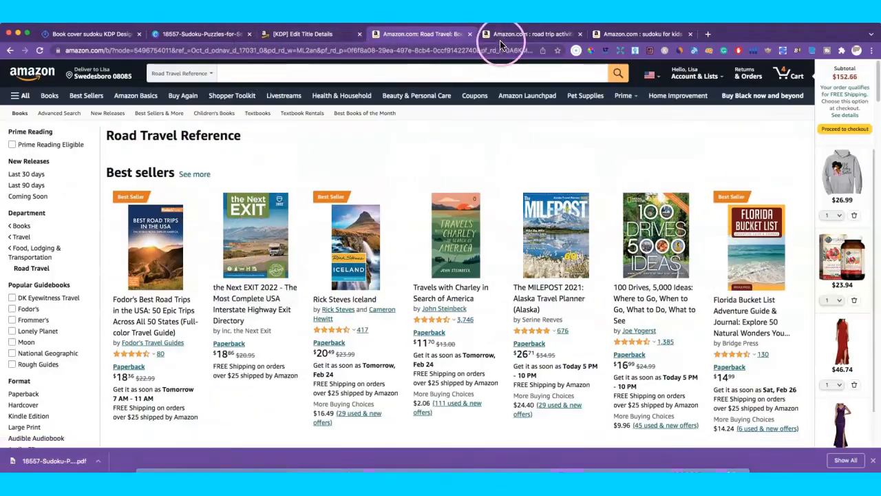
Step: Reopen the KDP category chooser and remove the Nonfiction > Travel > Road Travel category
left_click(298, 38)
left_click(342, 281)
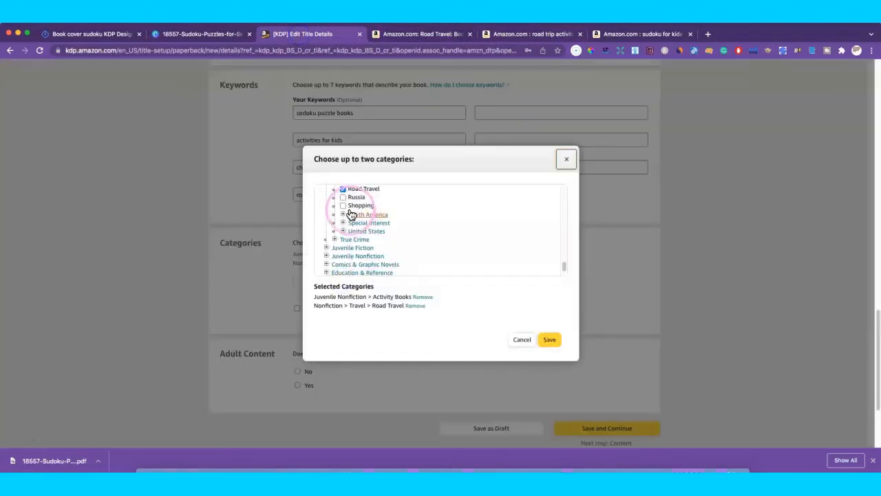
left_click(344, 190)
scroll(420, 238, "up", 1)
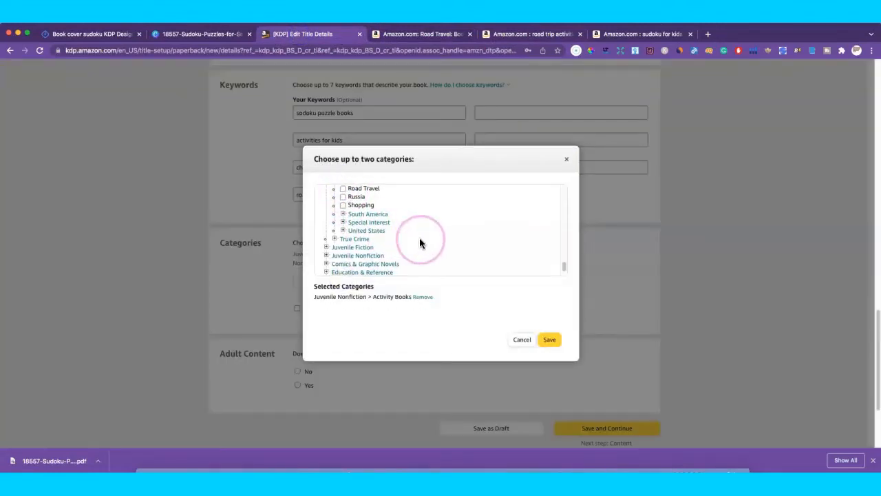
scroll(420, 220, "up", 5)
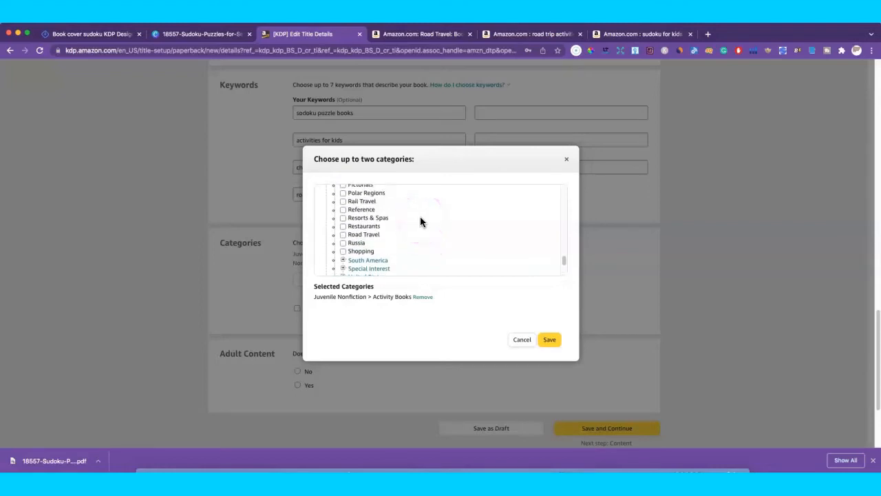
scroll(422, 220, "up", 15)
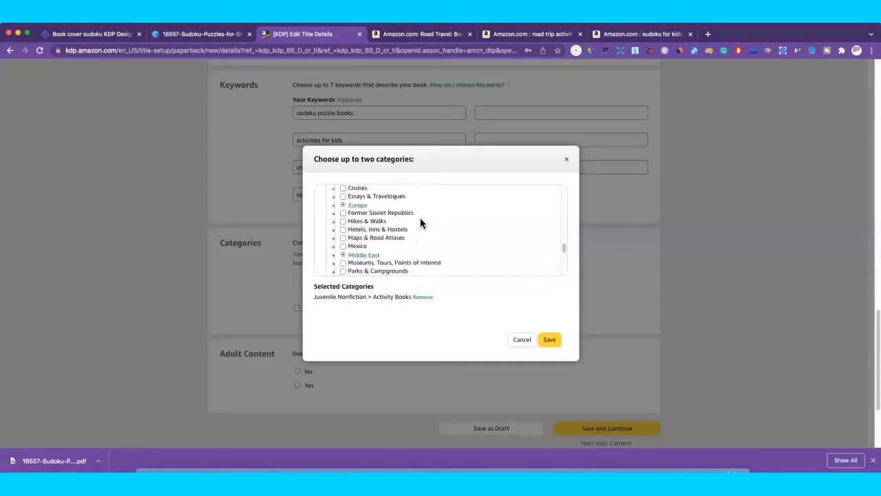
scroll(420, 217, "up", 3)
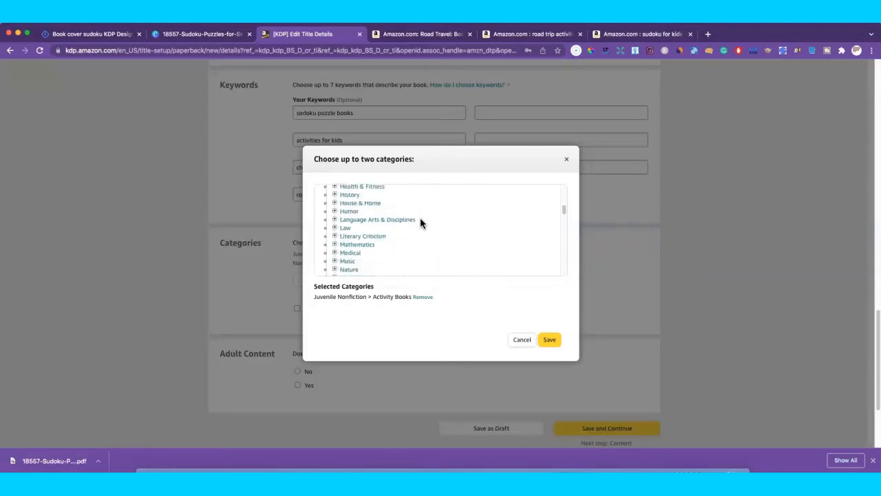
scroll(417, 241, "up", 1)
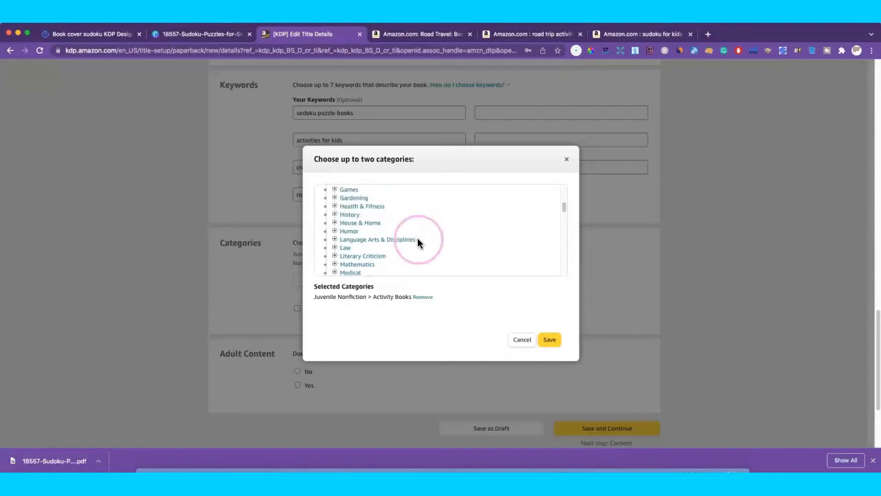
left_click(334, 231)
scroll(424, 233, "up", 5)
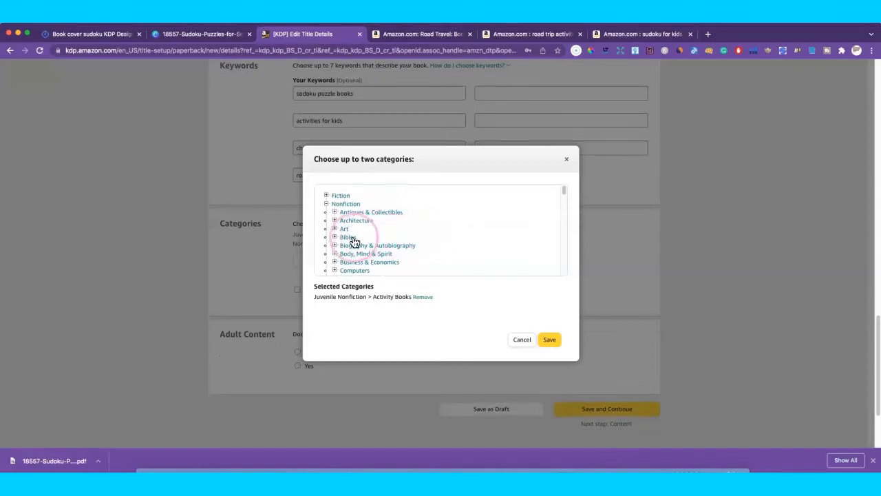
left_click(327, 205)
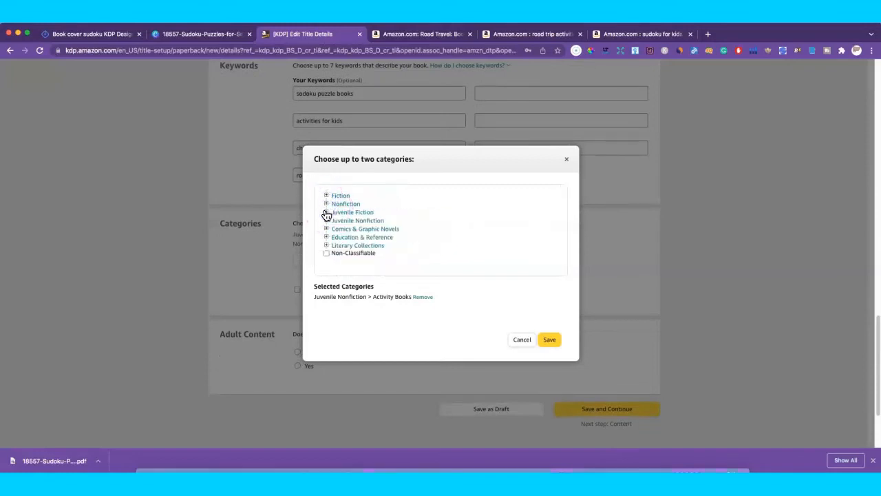
Step: Add Juvenile Nonfiction > General alongside Activity Books and save both categories
left_click(327, 220)
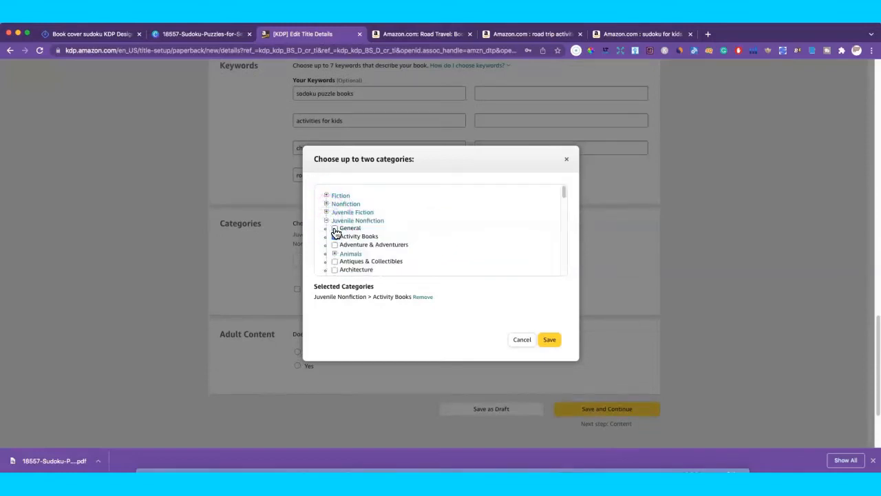
scroll(403, 238, "down", 3)
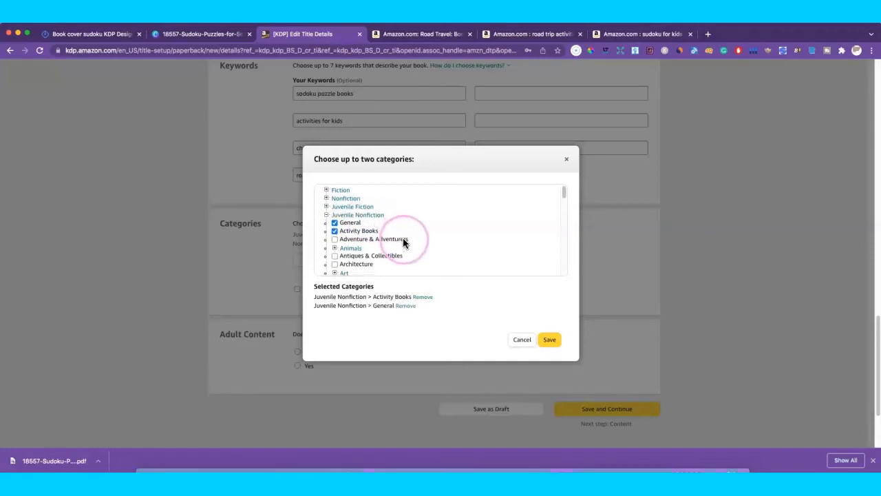
scroll(444, 238, "down", 5)
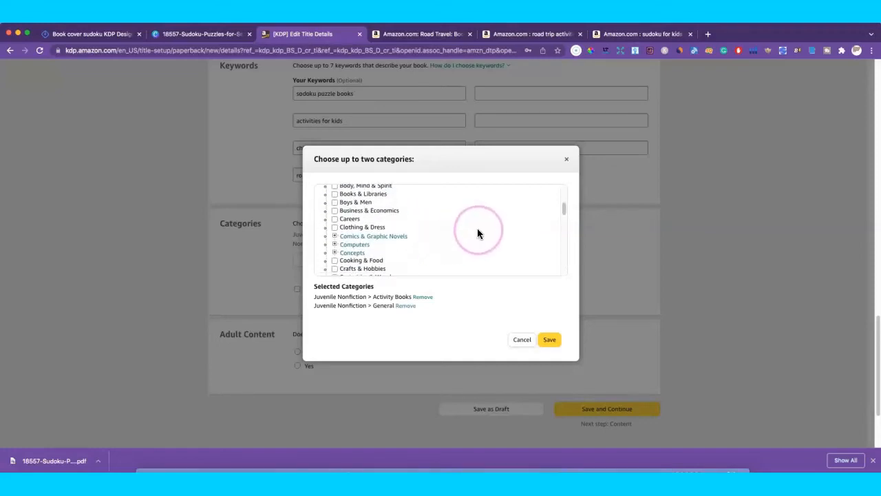
scroll(474, 232, "up", 2)
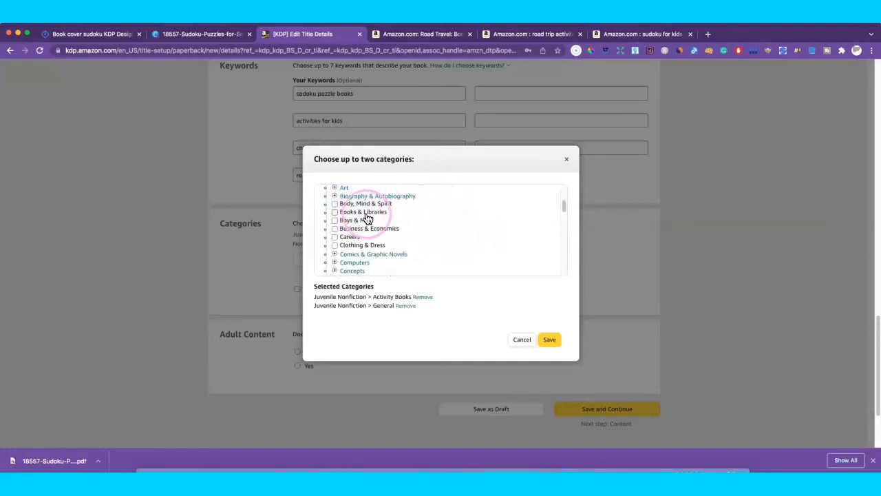
scroll(407, 222, "up", 4)
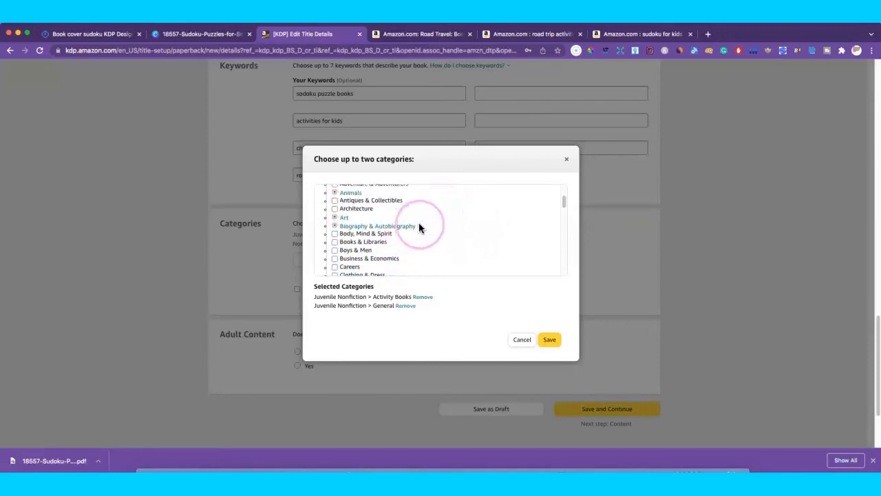
scroll(419, 227, "up", 1)
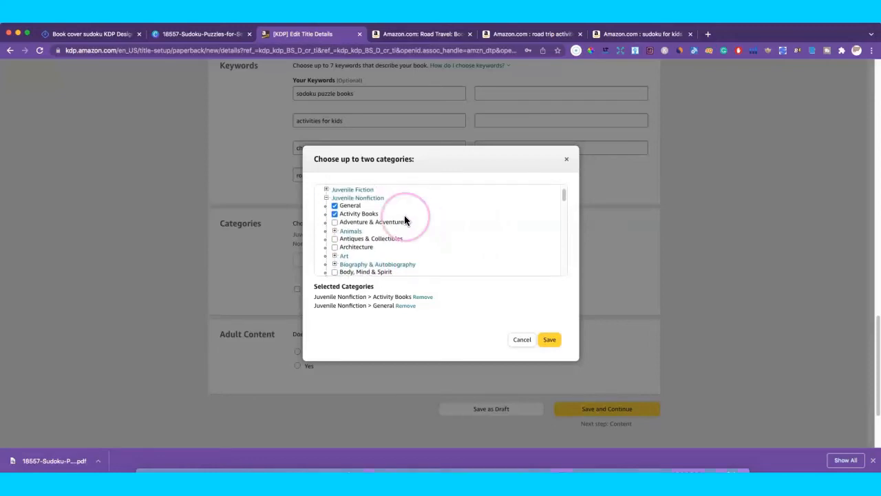
scroll(434, 219, "down", 3)
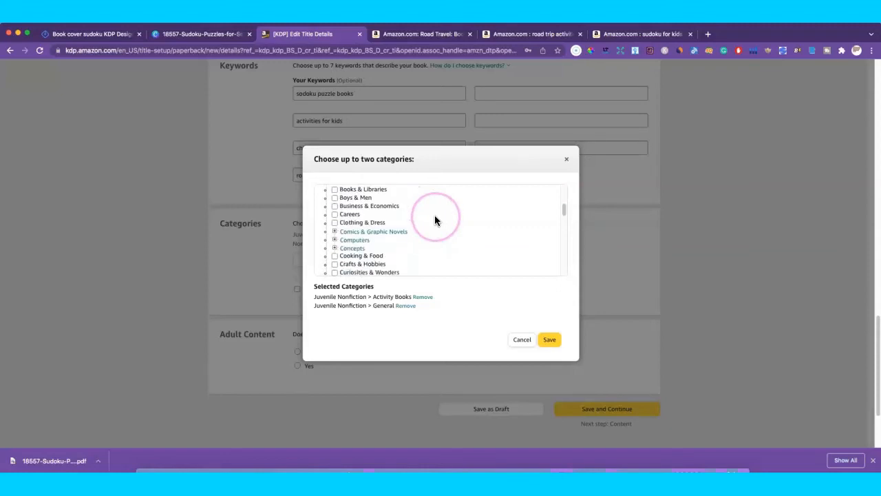
left_click(335, 232)
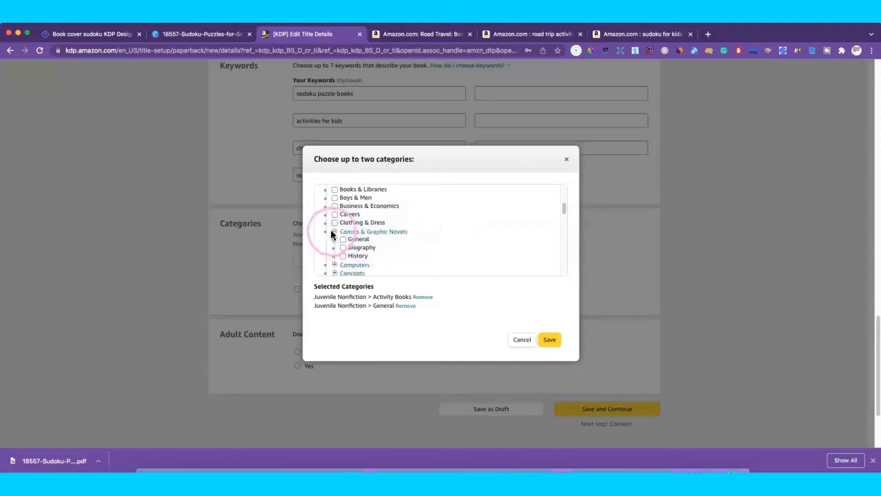
left_click(335, 231)
scroll(413, 244, "down", 1)
scroll(401, 245, "down", 3)
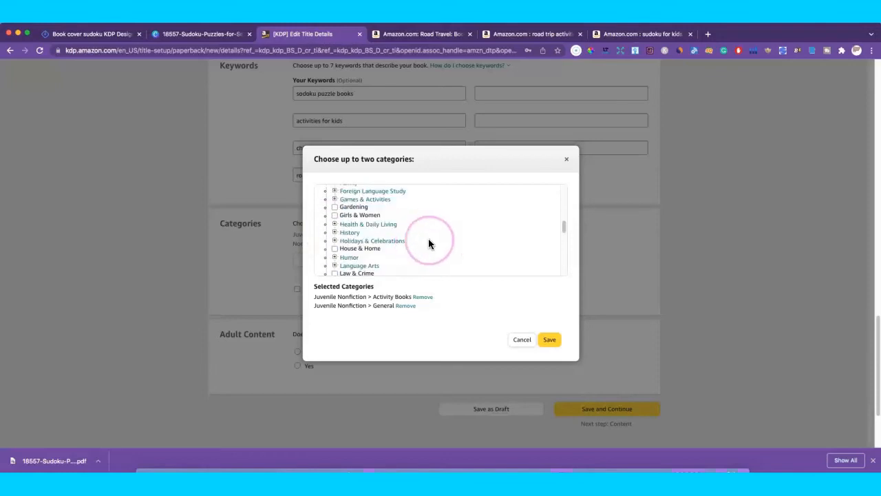
left_click(552, 341)
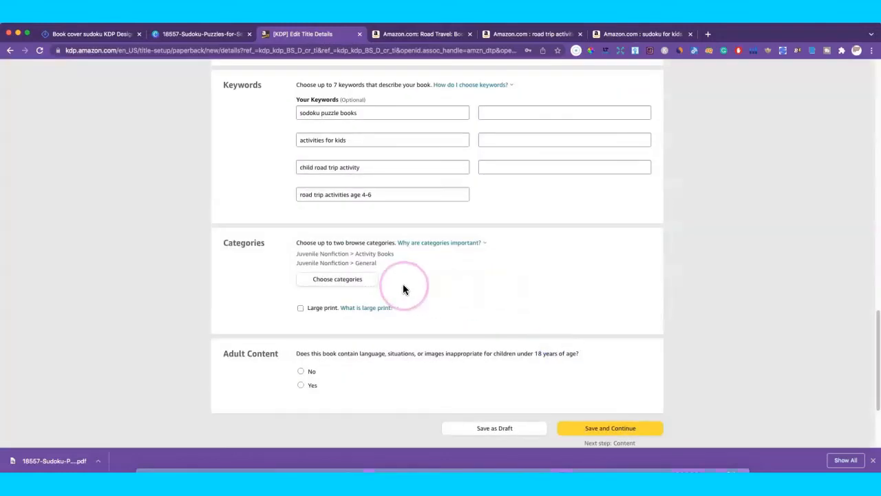
Step: Answer No to the Adult Content question, then Save and Continue to the paperback content page
scroll(480, 289, "down", 3)
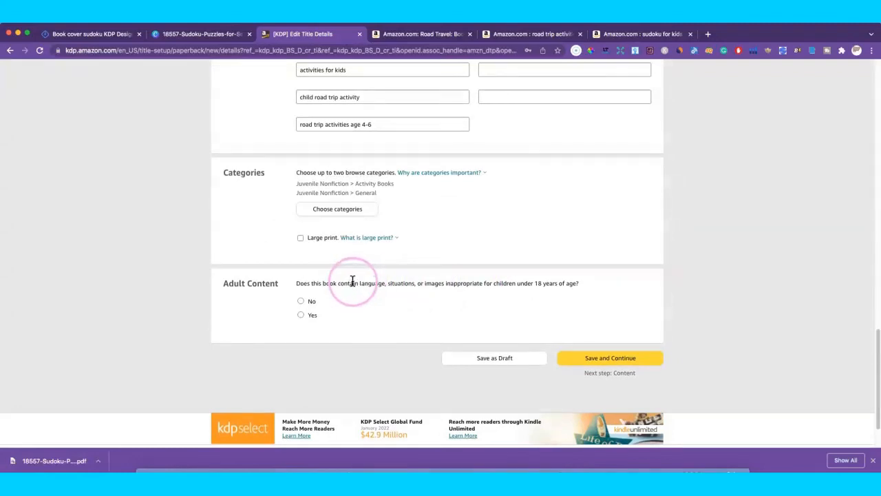
left_click(302, 302)
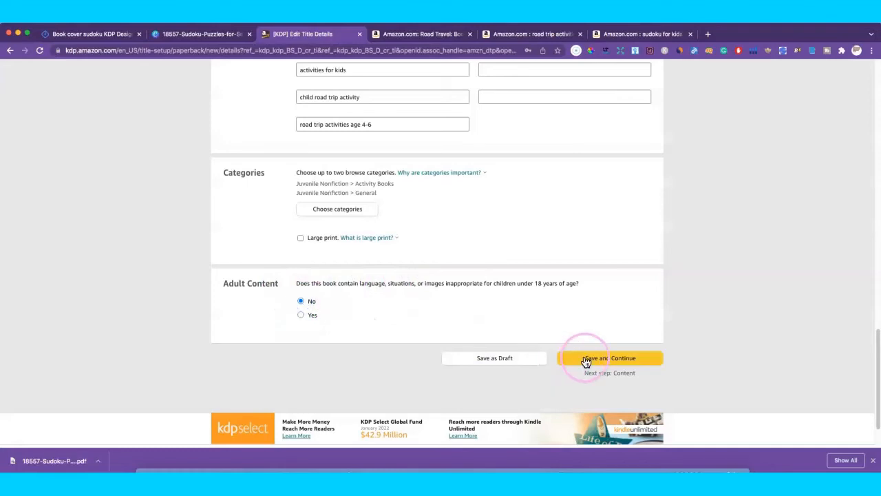
left_click(590, 359)
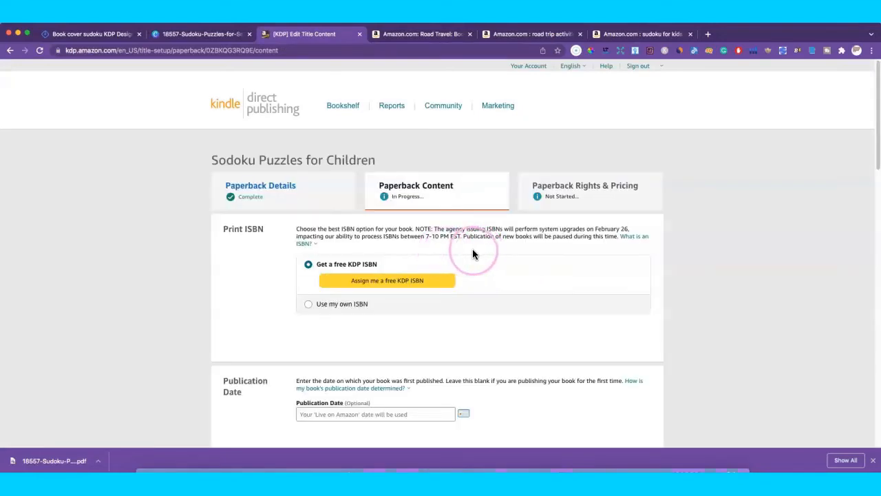
scroll(497, 254, "down", 2)
scroll(499, 256, "down", 5)
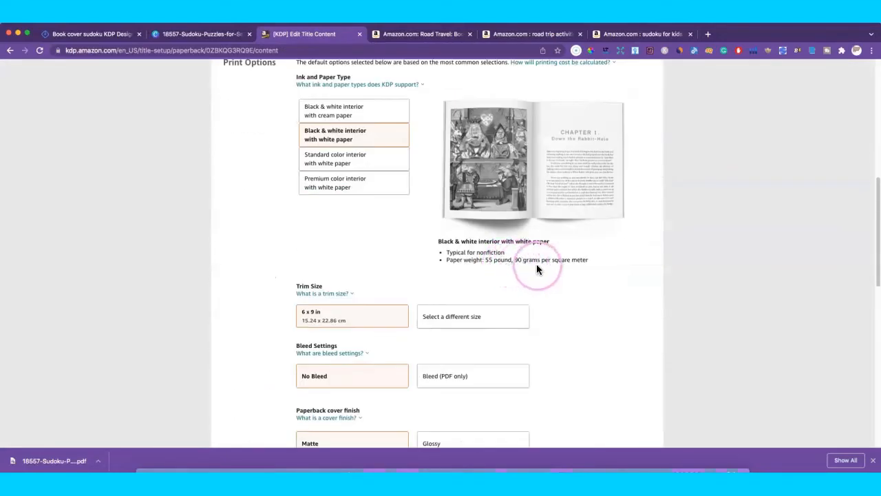
scroll(538, 269, "down", 7)
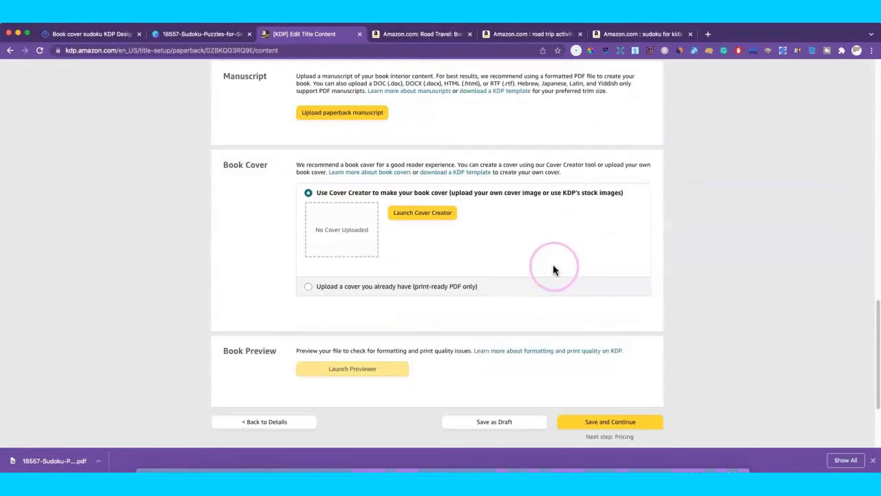
scroll(553, 269, "up", 13)
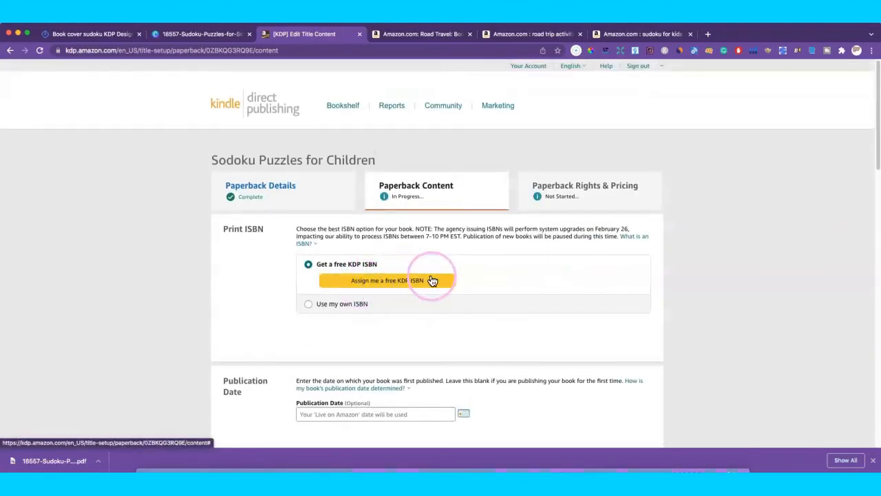
scroll(514, 246, "down", 3)
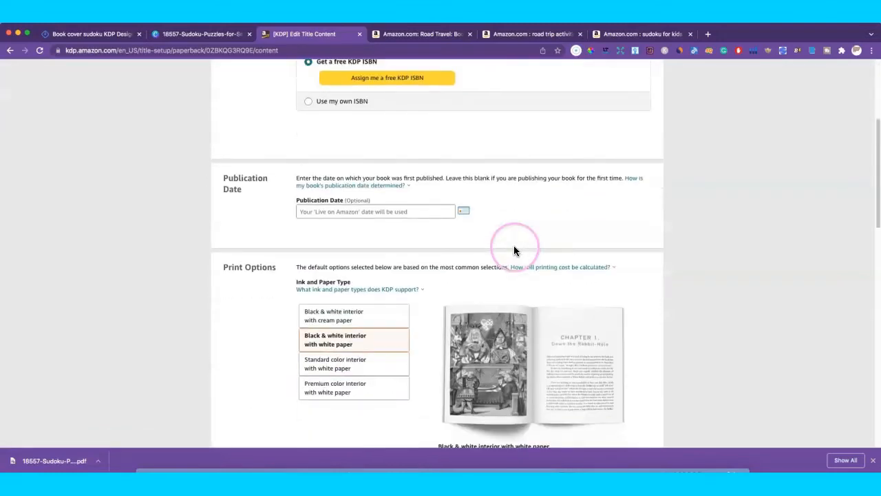
scroll(510, 209, "up", 2)
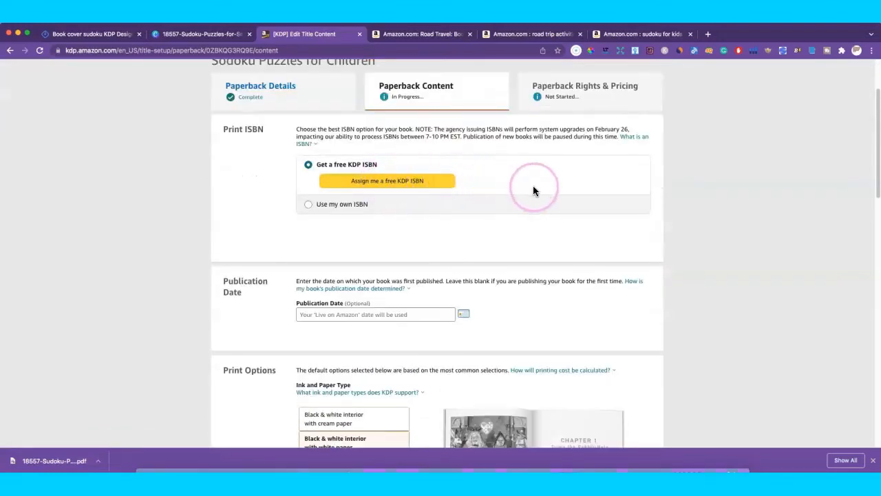
scroll(522, 186, "down", 1)
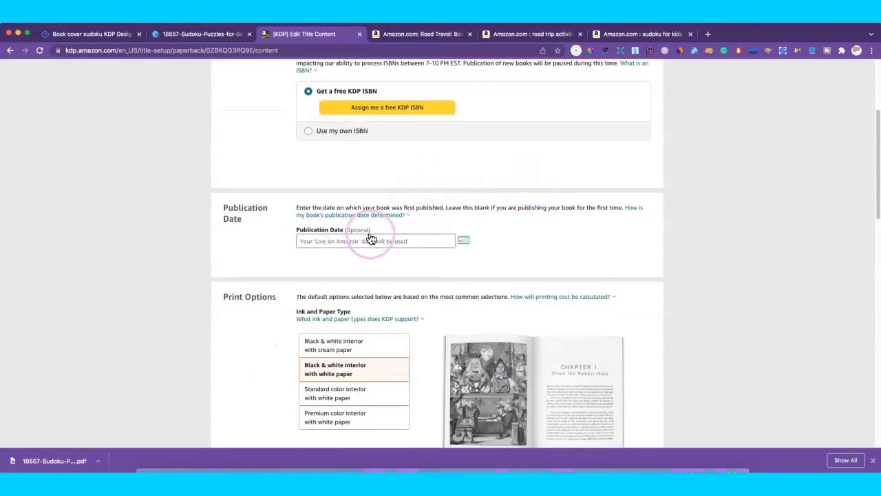
scroll(484, 217, "down", 2)
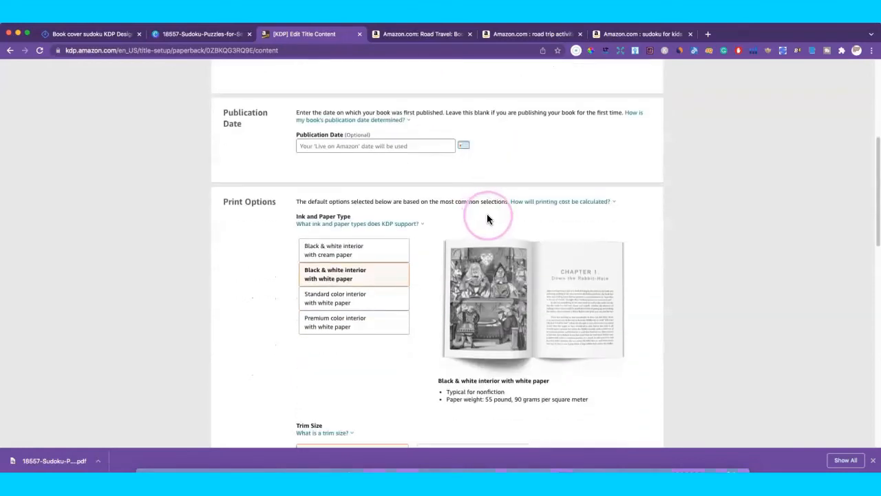
scroll(458, 214, "down", 1)
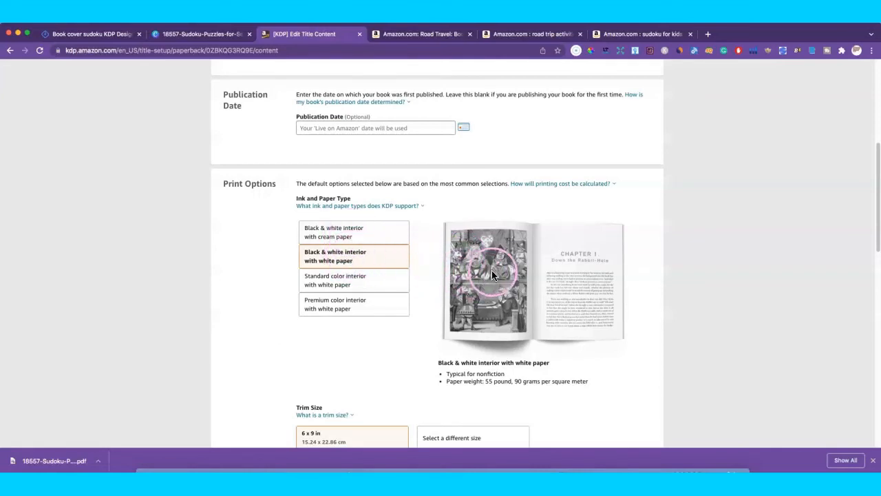
left_click(338, 258)
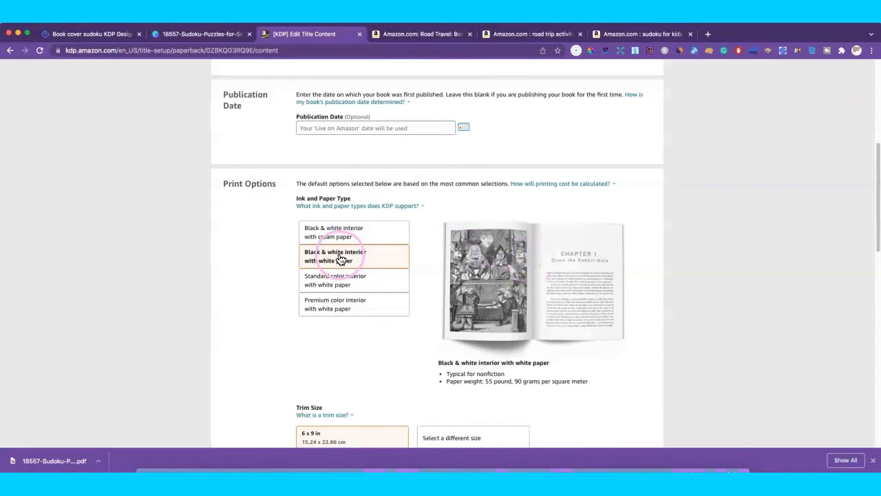
left_click(466, 267)
scroll(484, 276, "down", 1)
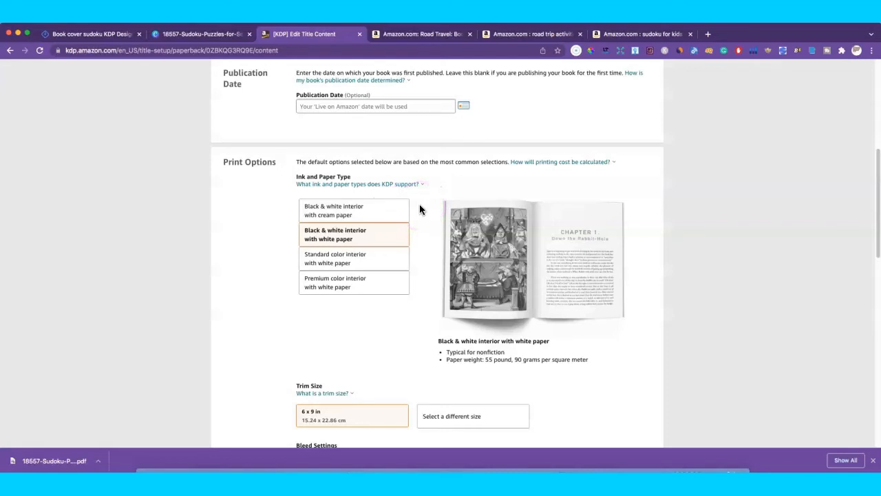
Step: After comparing the ink and paper options, settle on black & white interior with white paper
left_click(355, 213)
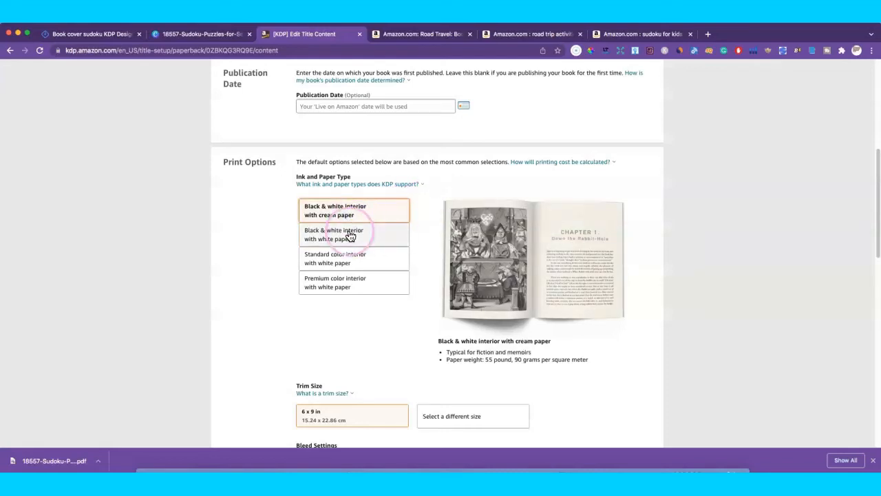
left_click(351, 237)
left_click(353, 213)
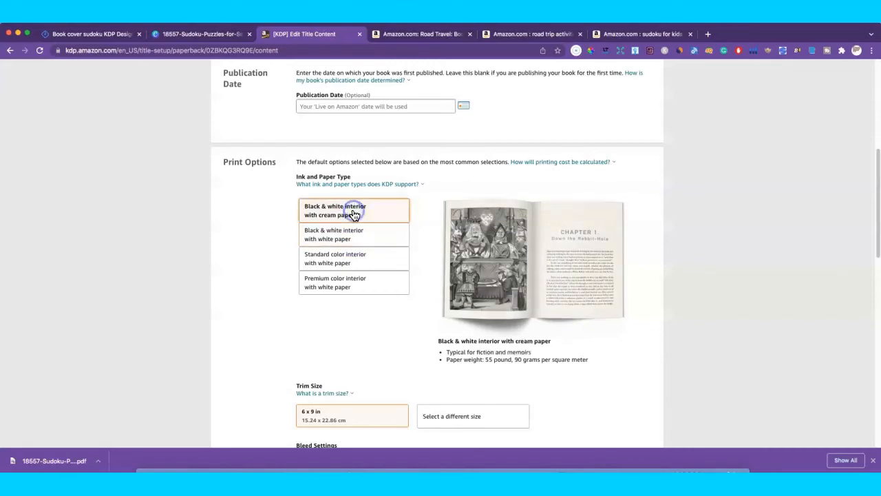
left_click(348, 256)
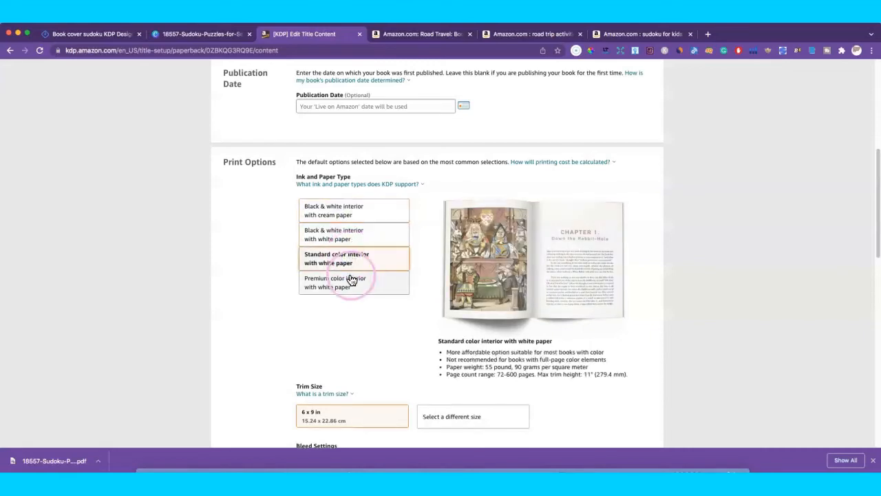
left_click(351, 279)
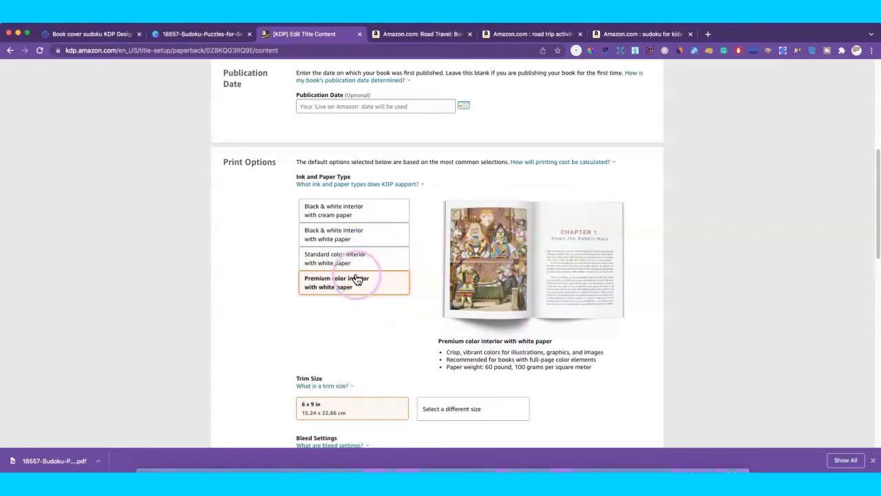
left_click(346, 236)
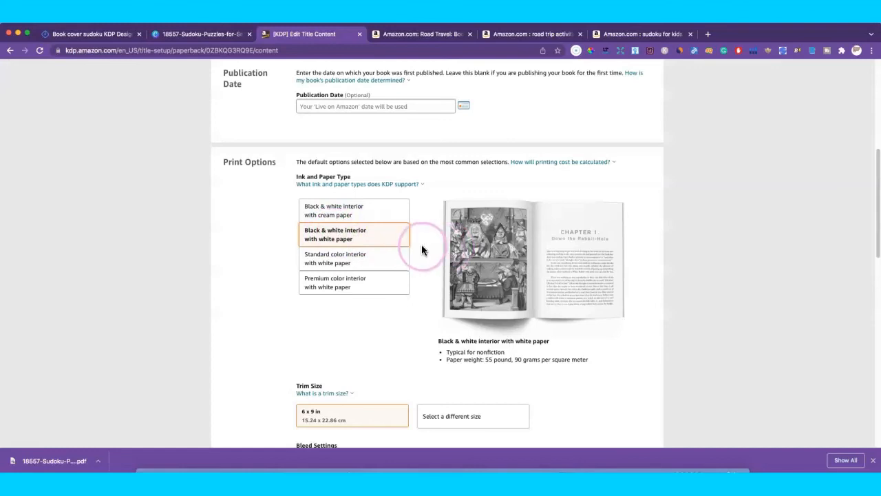
Step: Keep the 6 x 9 in trim size and set Bleed Settings to Bleed (PDF only)
scroll(422, 249, "down", 5)
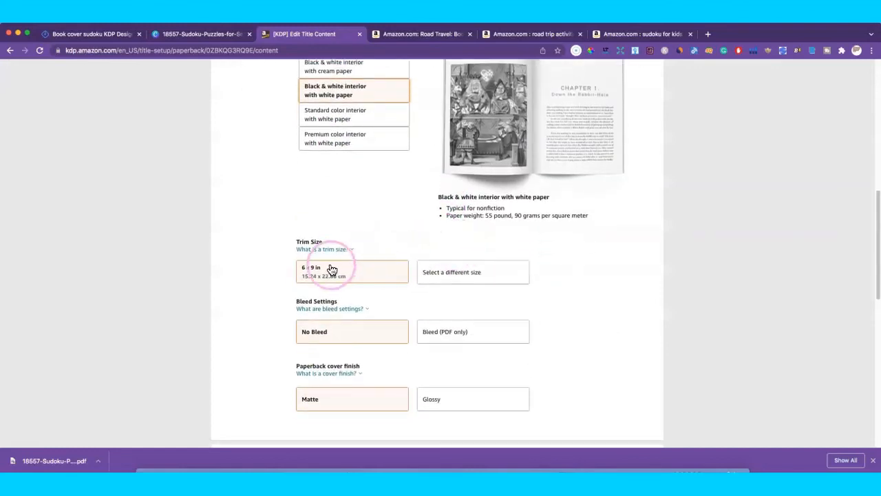
scroll(338, 269, "down", 1)
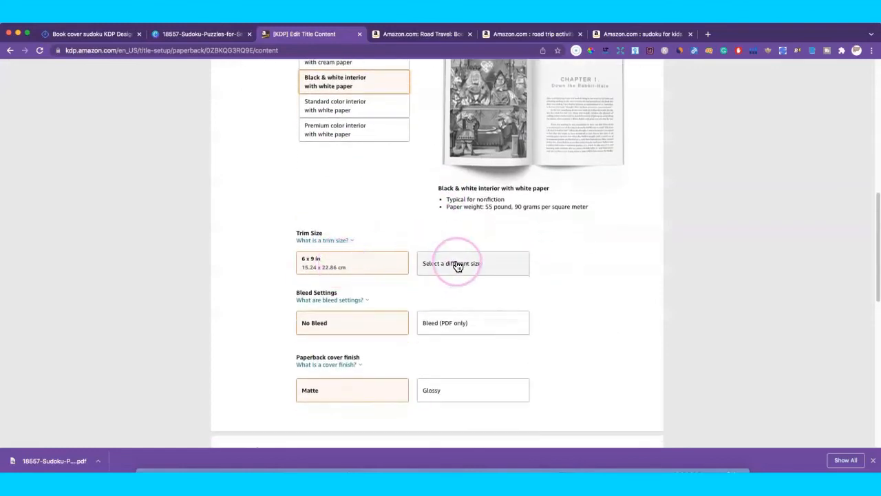
left_click(500, 264)
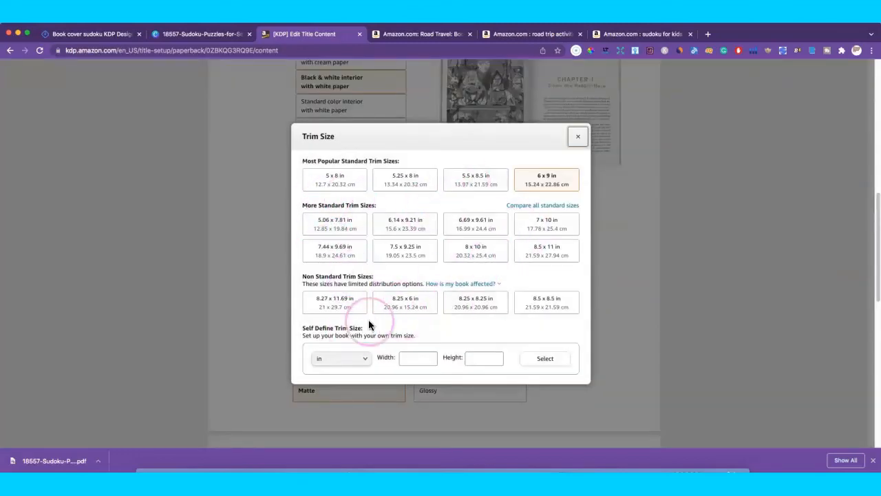
left_click(582, 139)
scroll(439, 221, "down", 5)
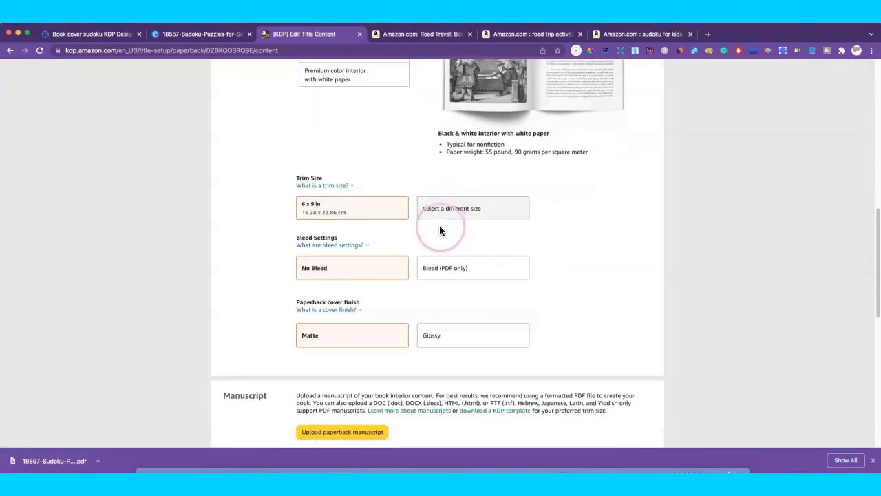
left_click(434, 270)
left_click(517, 263)
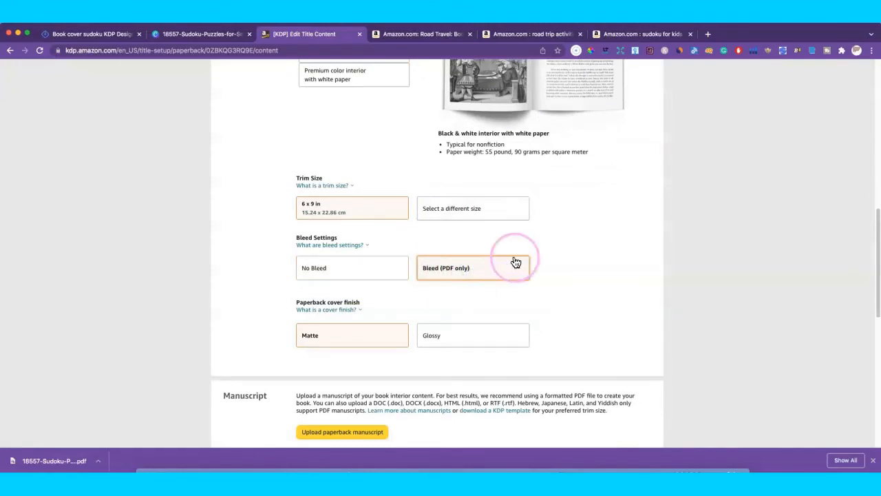
left_click(486, 262)
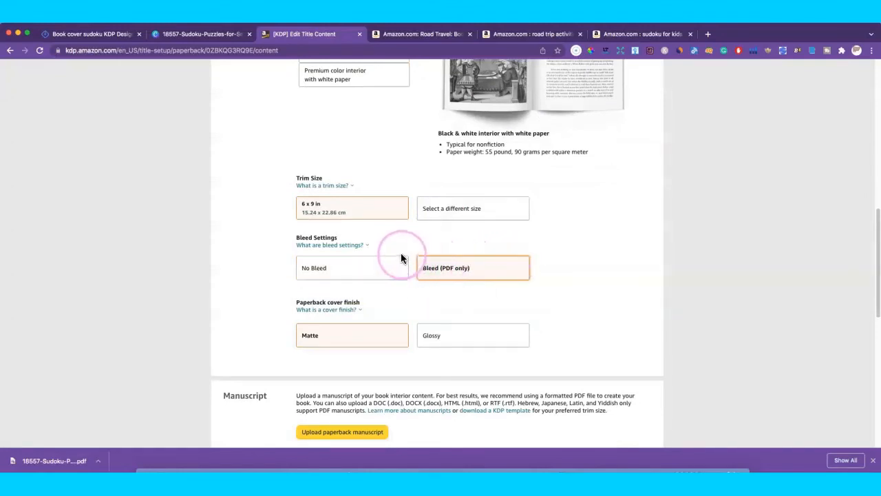
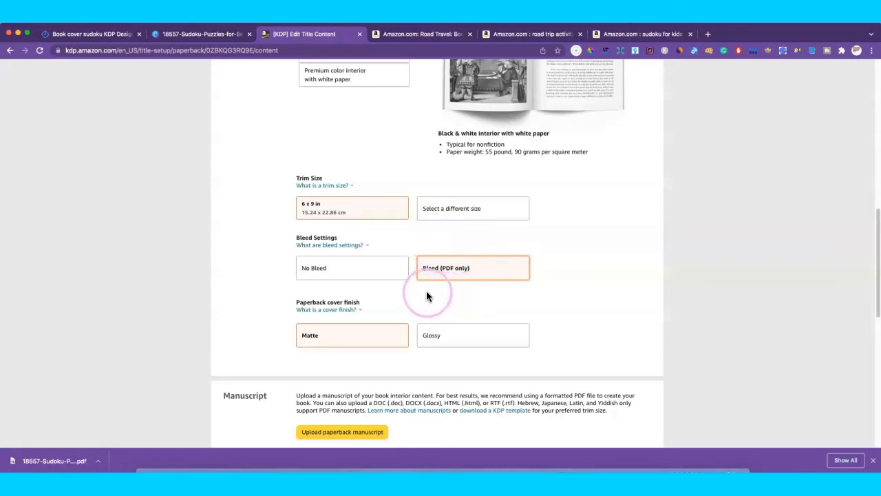
Step: Try the glossy cover finish, then settle back on matte
scroll(428, 292, "down", 1)
mouse_move(356, 296)
scroll(356, 296, "down", 1)
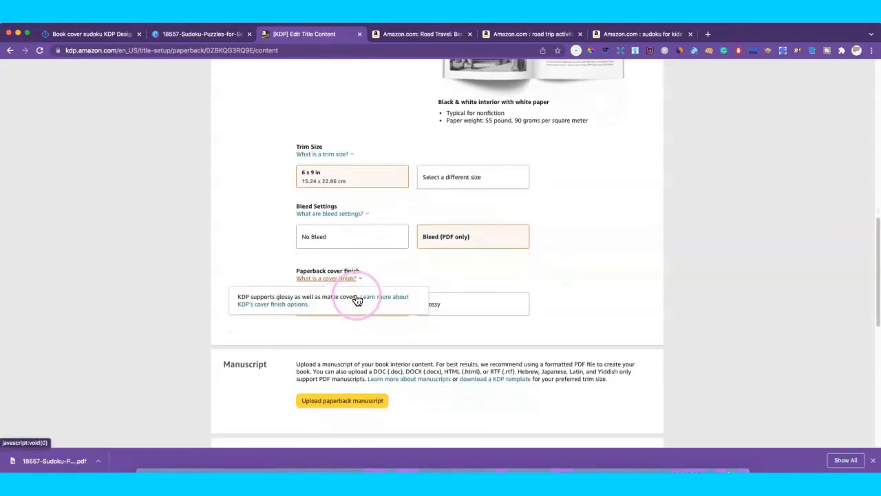
scroll(359, 296, "down", 1)
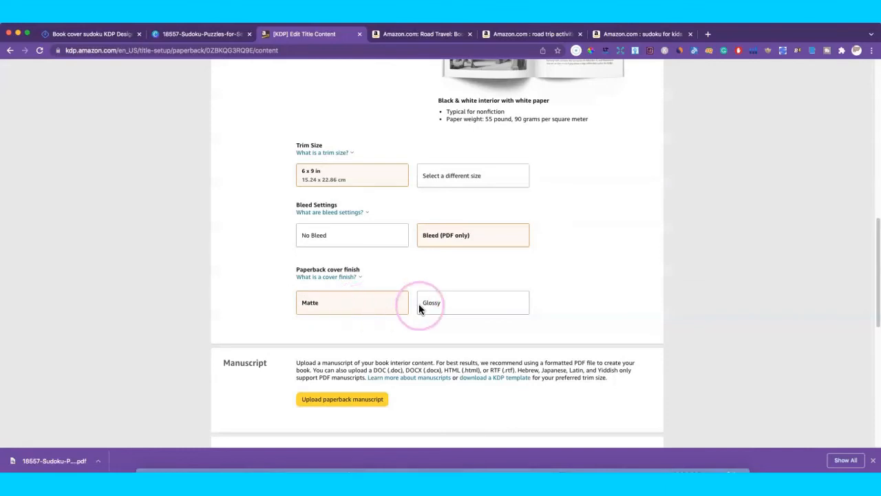
left_click(441, 304)
left_click(378, 303)
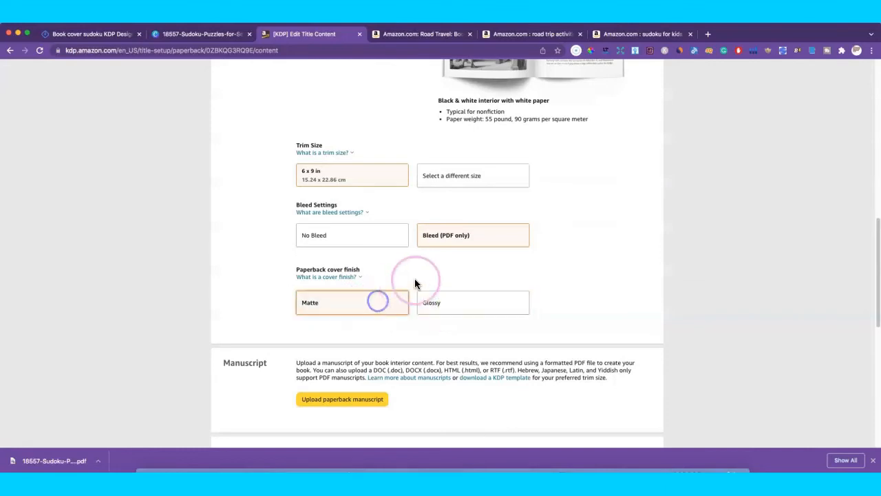
scroll(456, 279, "down", 5)
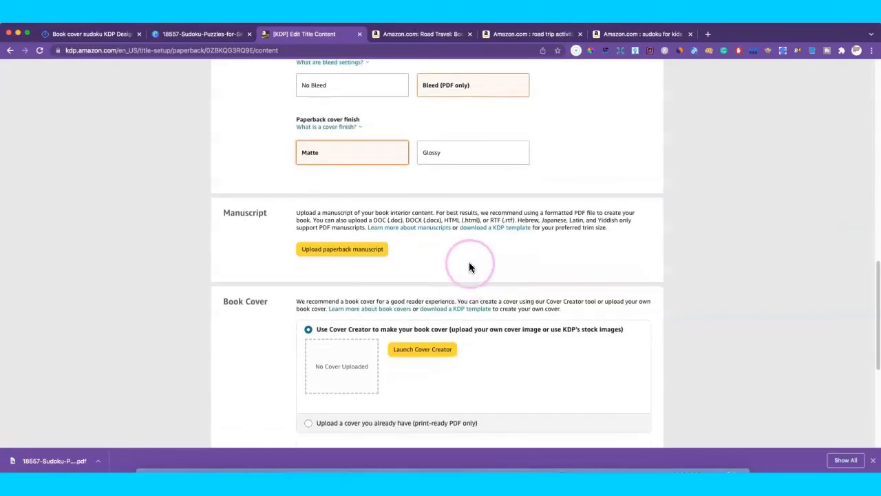
Step: Upload sudoku_69883099.pdf from Downloads as the interior manuscript
left_click(357, 252)
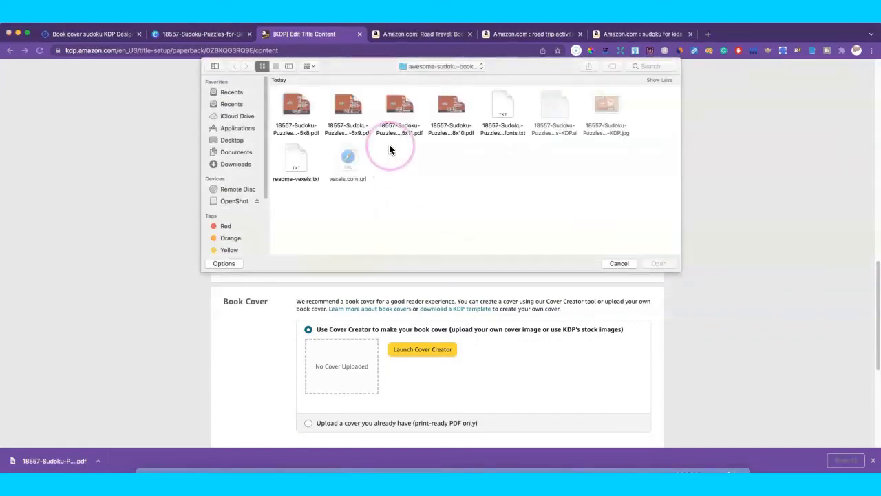
left_click(240, 163)
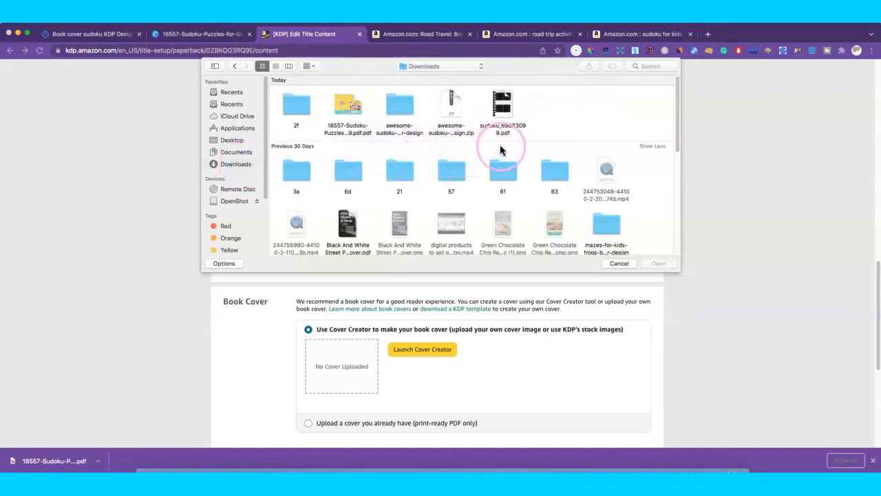
left_click(347, 119)
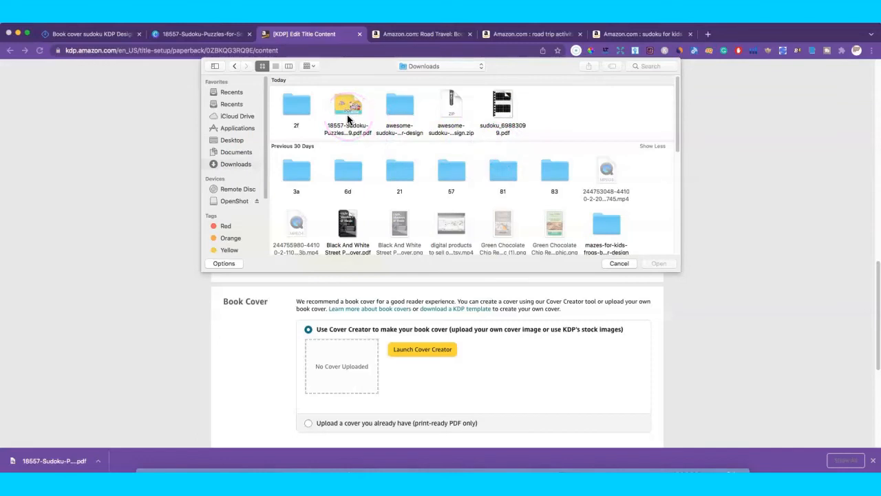
left_click(503, 109)
left_click(657, 261)
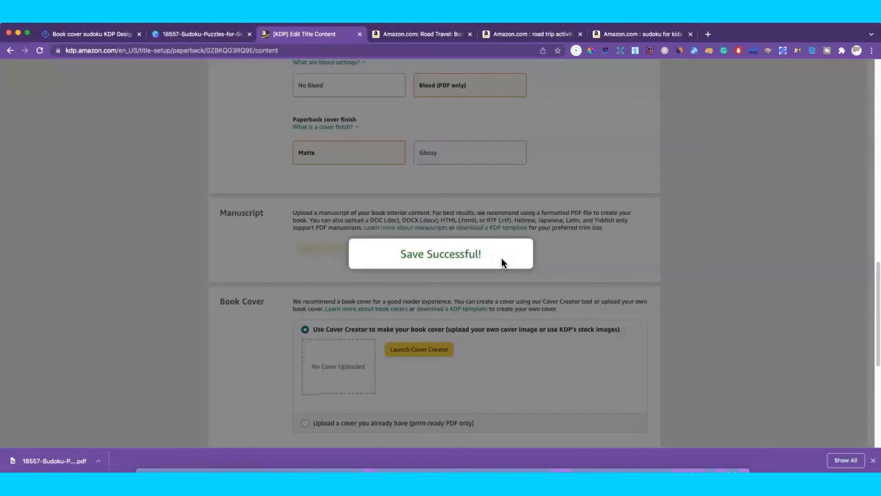
Step: Dismiss the save confirmation and move down toward the book cover options
left_click(502, 262)
scroll(526, 264, "down", 2)
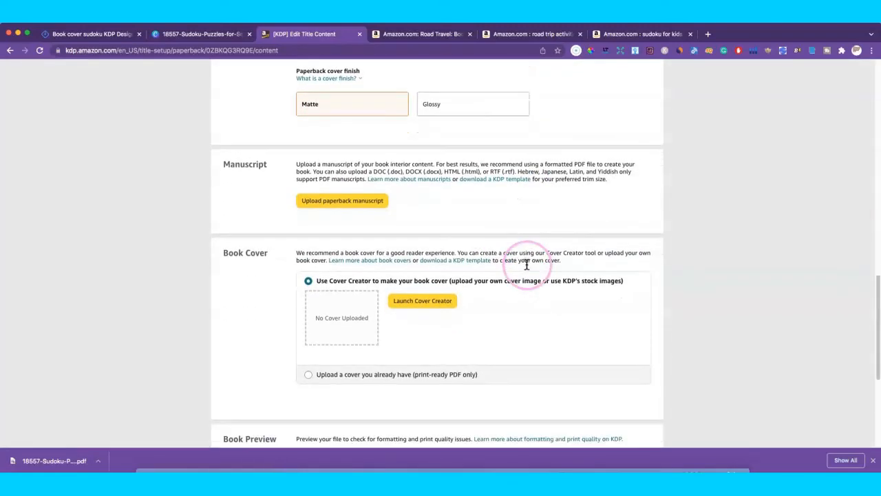
left_click(513, 281)
scroll(511, 288, "down", 2)
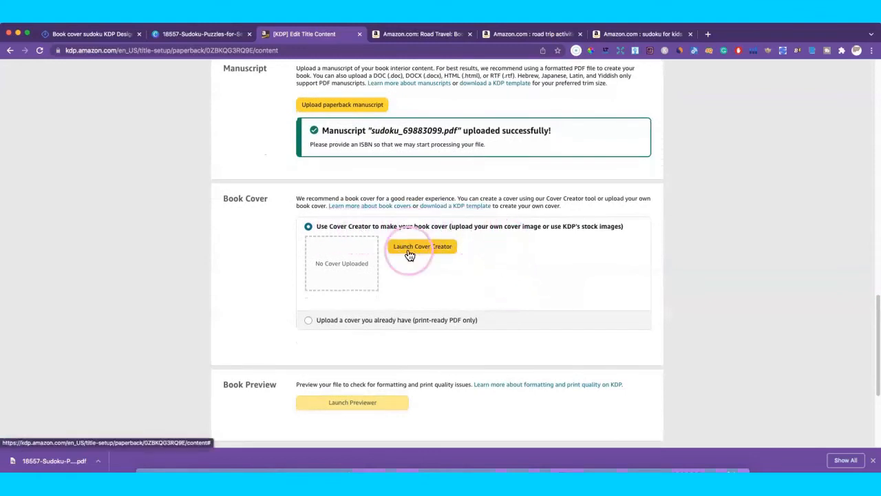
left_click(453, 246)
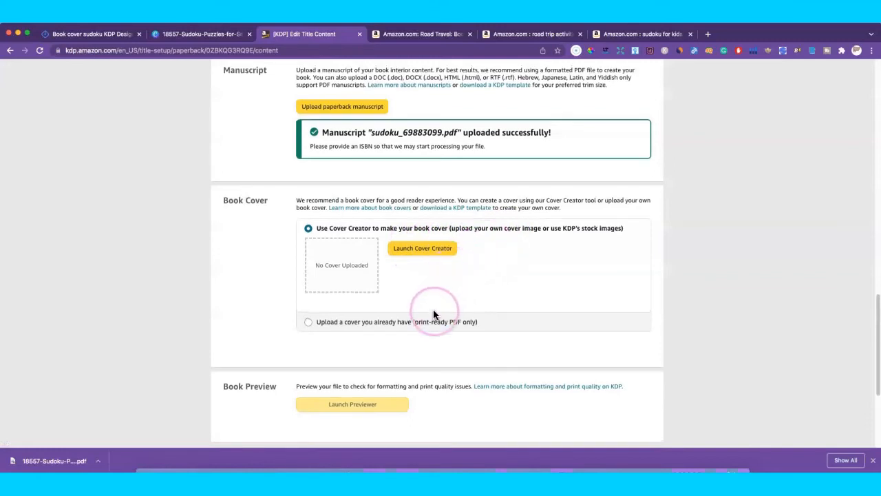
scroll(446, 324, "down", 1)
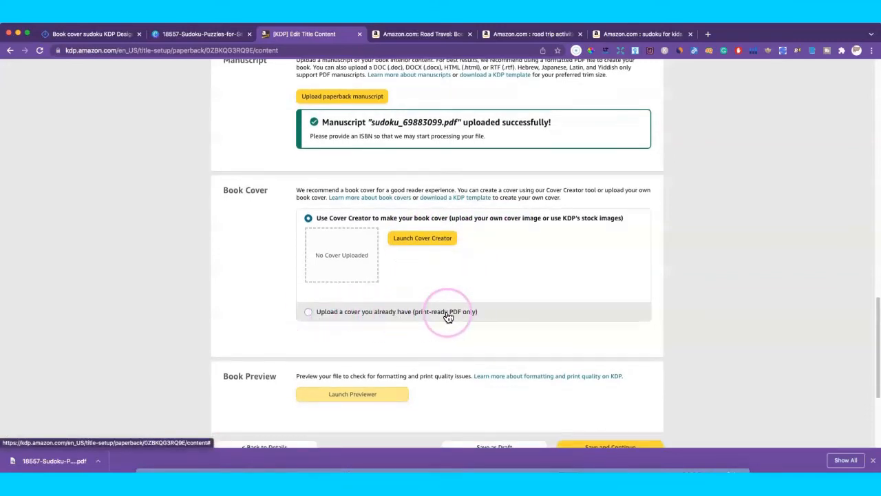
Step: Upload the print-ready sudoku cover PDF from Downloads
left_click(308, 314)
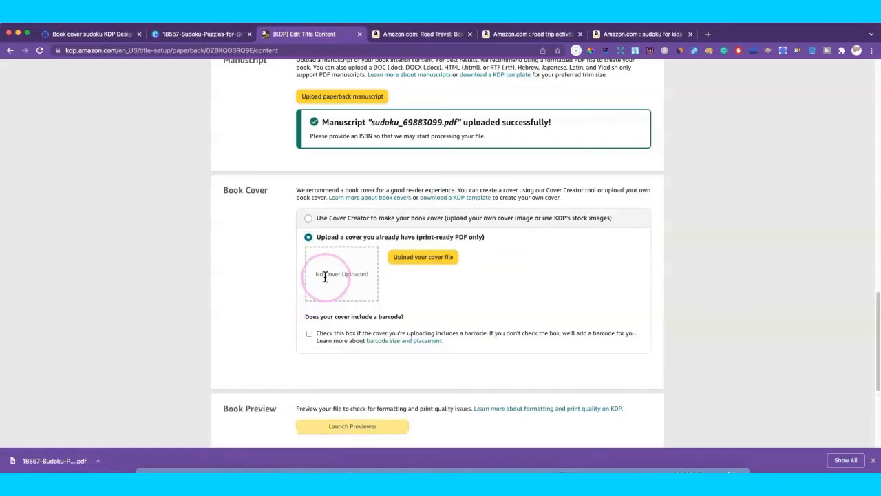
left_click(420, 257)
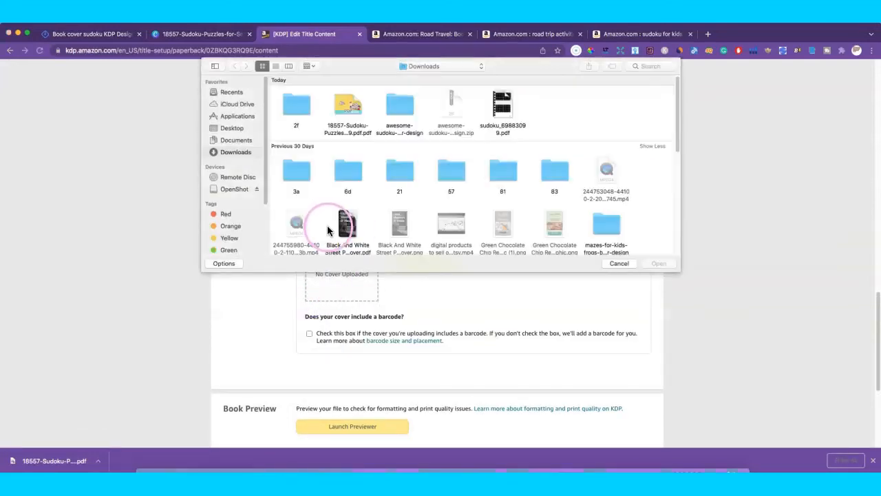
left_click(239, 153)
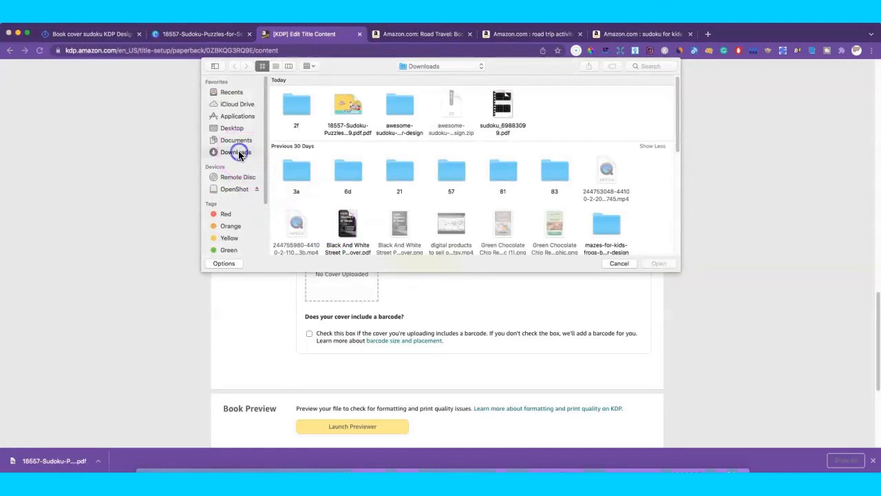
left_click(351, 105)
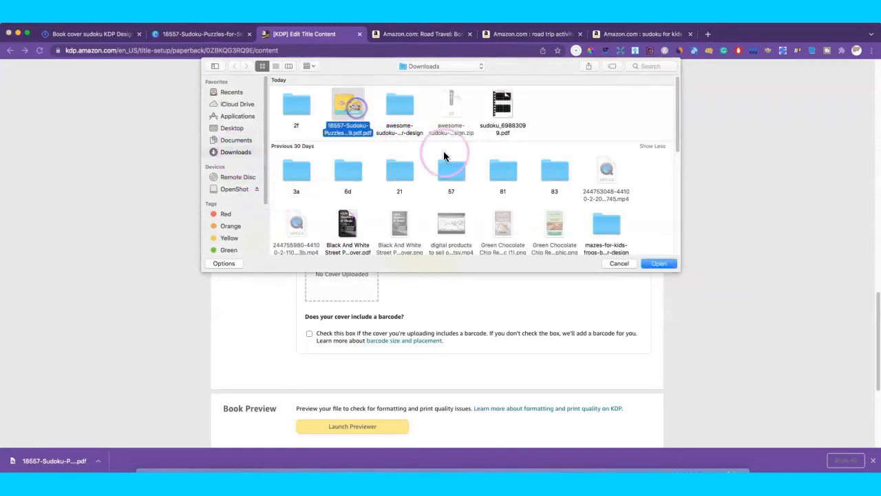
left_click(653, 263)
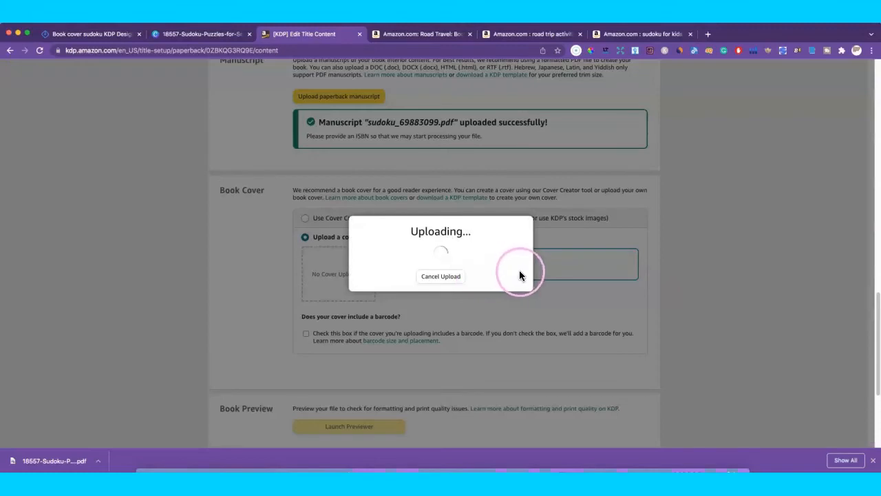
Step: Review the content page and Save and Continue, triggering the 'preview and approve' error
scroll(536, 273, "down", 1)
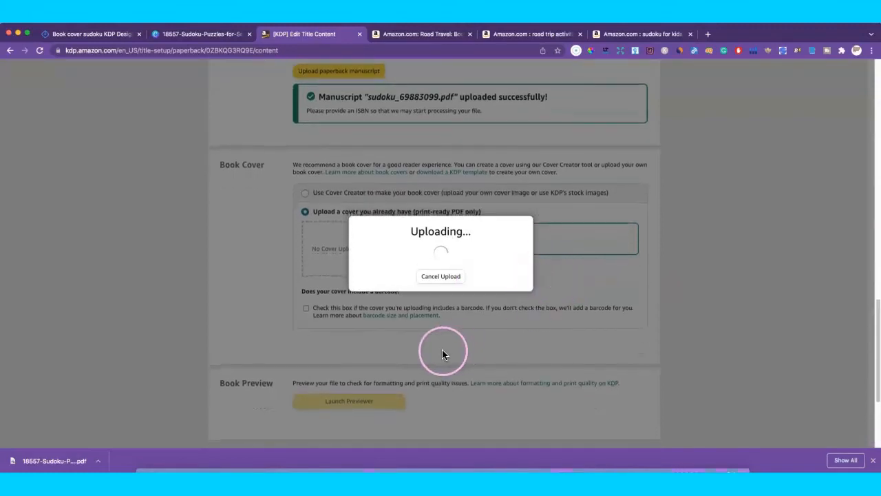
scroll(482, 348, "down", 3)
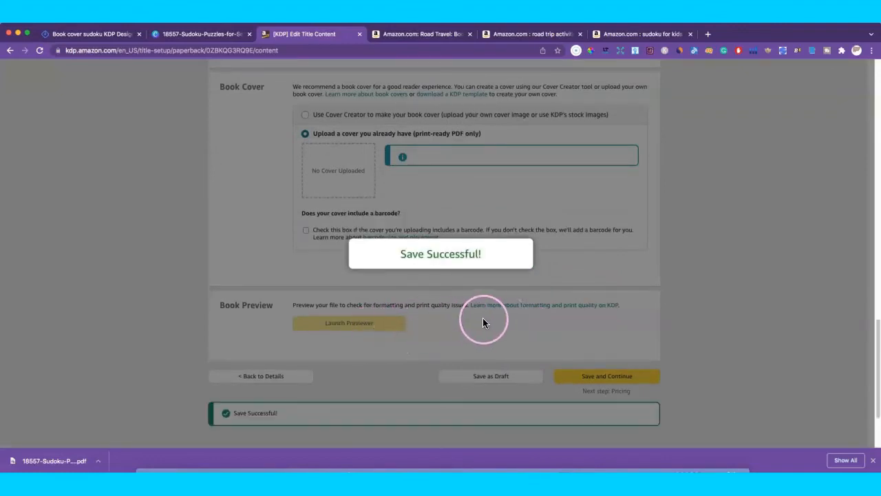
scroll(379, 362, "up", 3)
scroll(422, 345, "down", 2)
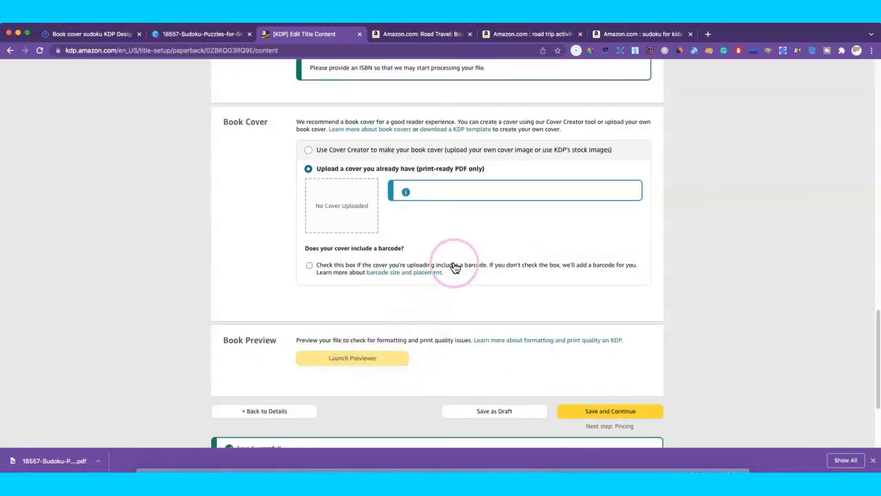
scroll(468, 233, "up", 1)
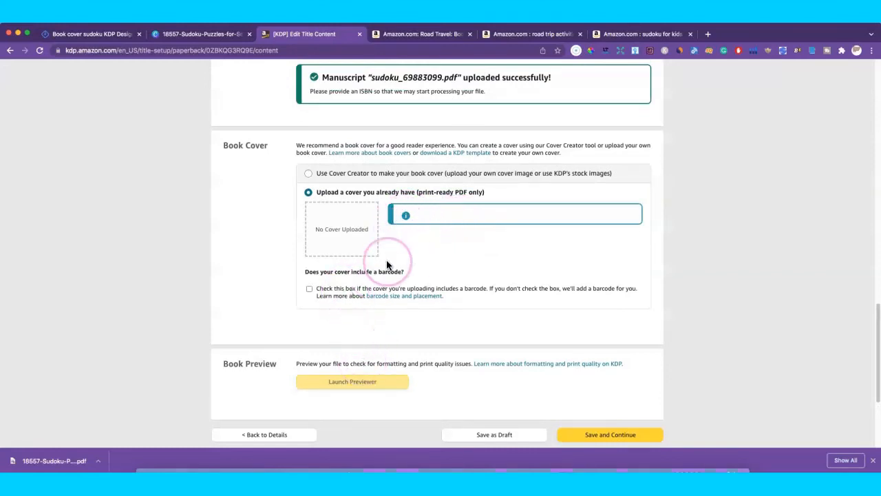
scroll(452, 274, "up", 2)
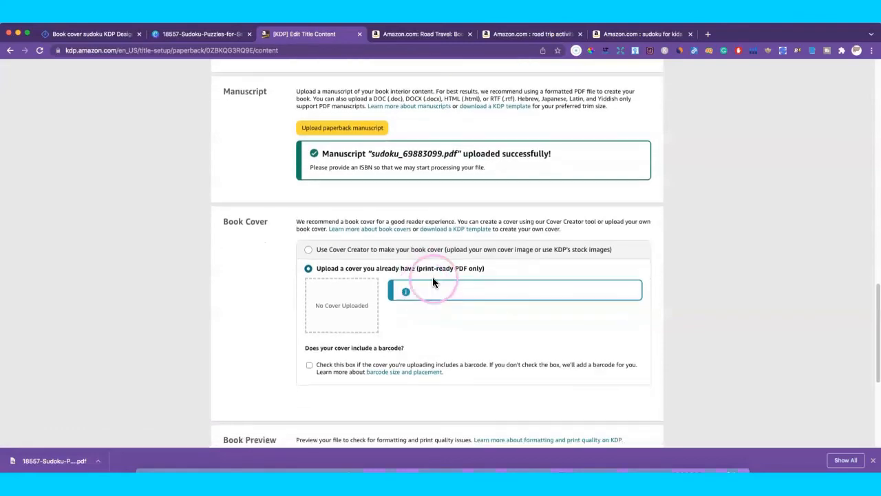
scroll(441, 279, "down", 2)
scroll(485, 259, "down", 5)
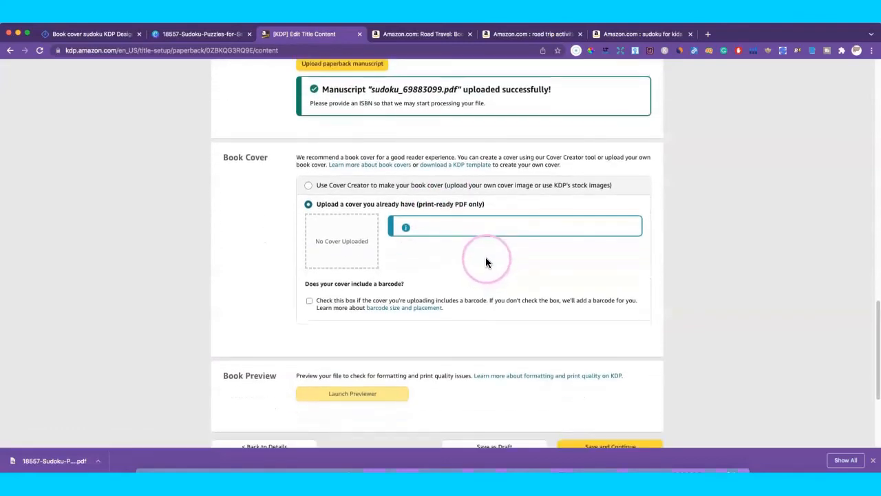
scroll(519, 262, "up", 6)
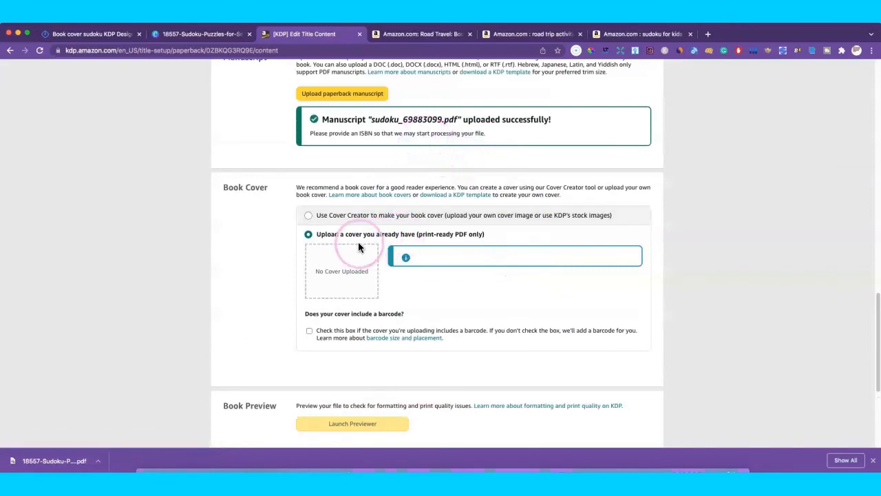
scroll(363, 345, "down", 1)
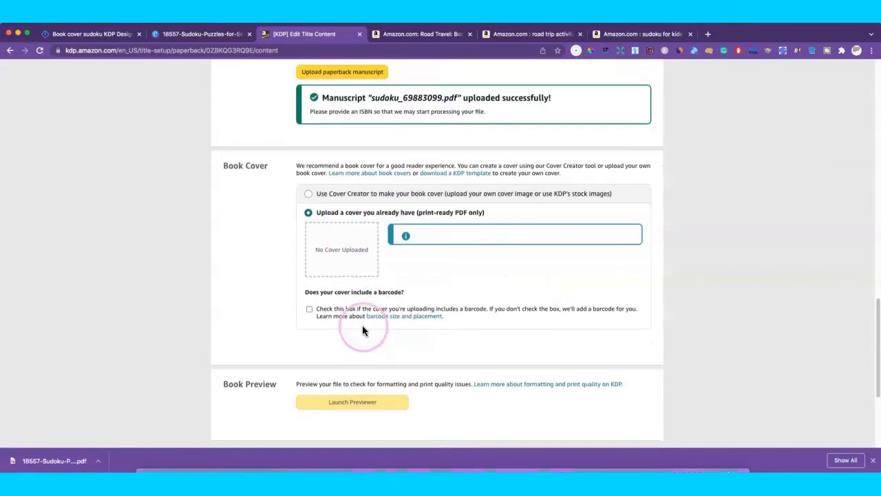
scroll(360, 401, "down", 5)
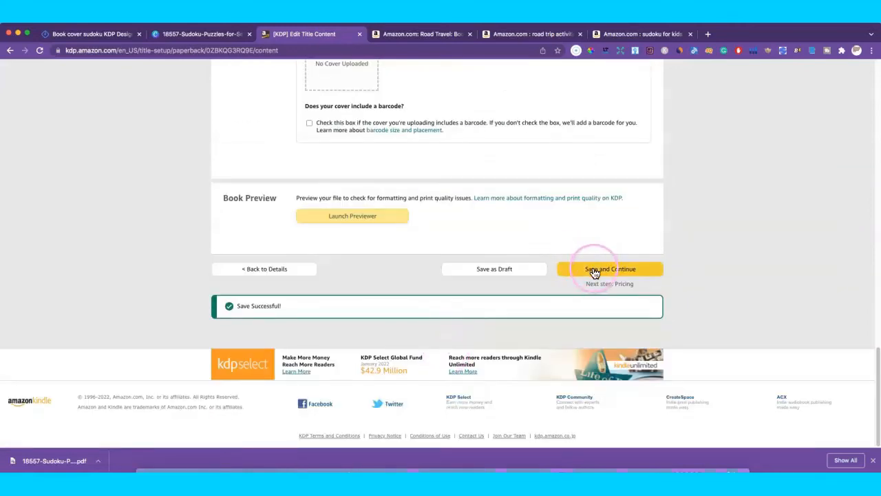
left_click(577, 268)
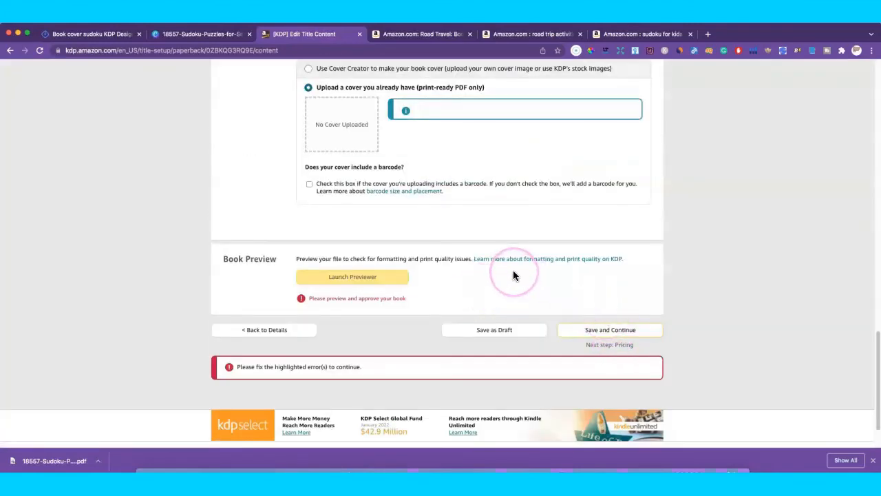
scroll(513, 276, "up", 2)
scroll(513, 275, "up", 1)
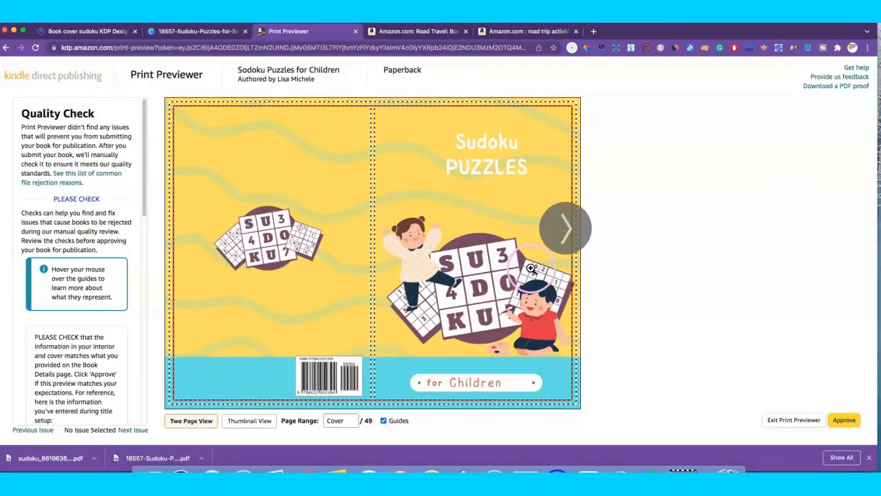
Step: Page forward through the sudoku puzzle pages in the previewer and back again
mouse_move(533, 268)
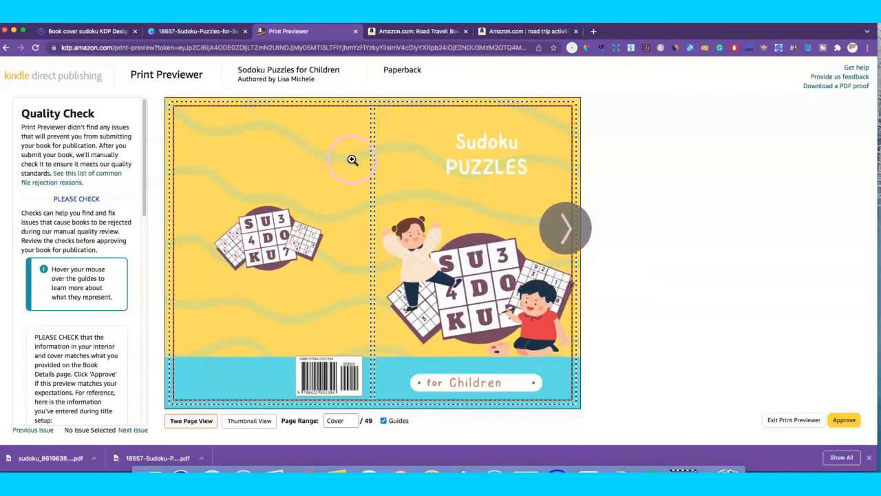
mouse_move(352, 160)
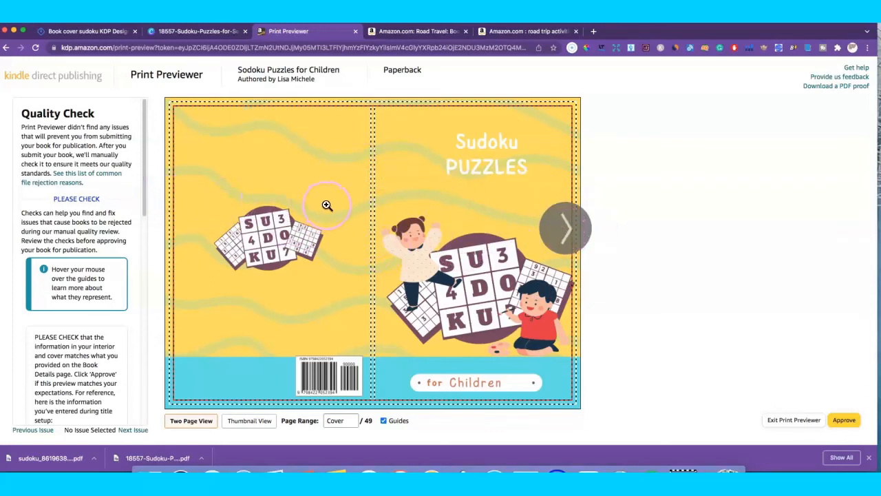
mouse_move(367, 222)
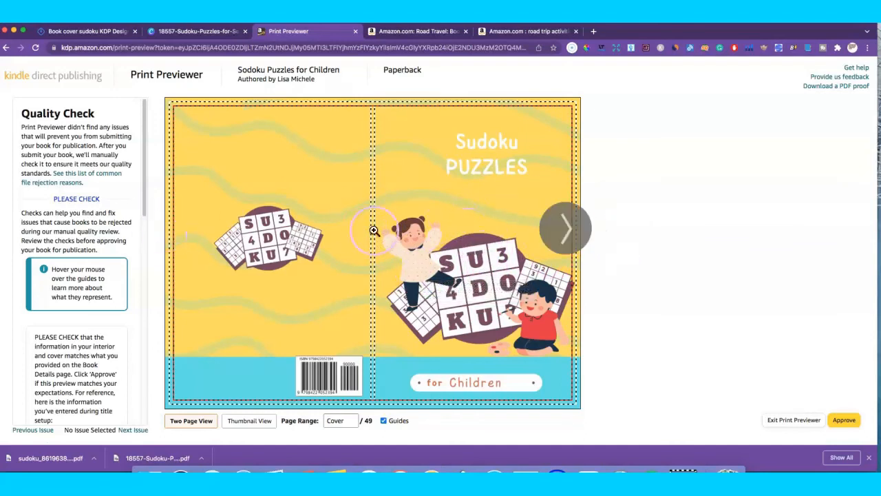
left_click(567, 229)
left_click(570, 230)
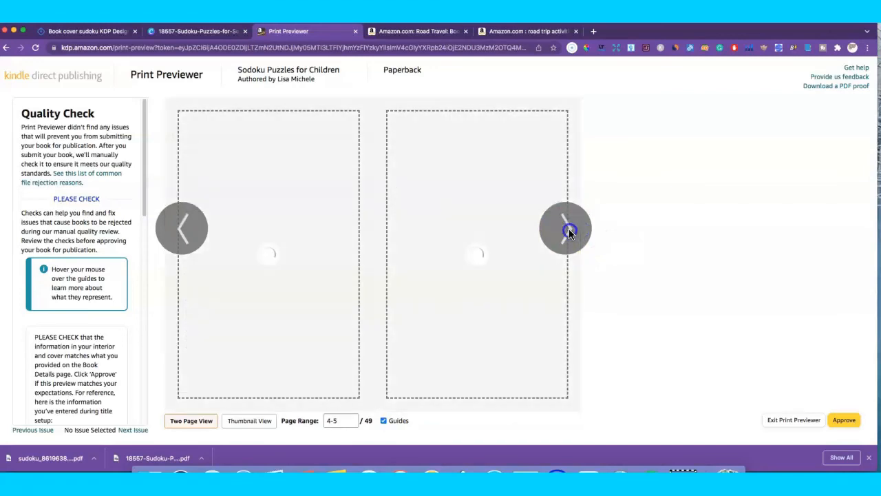
left_click(571, 228)
left_click(181, 234)
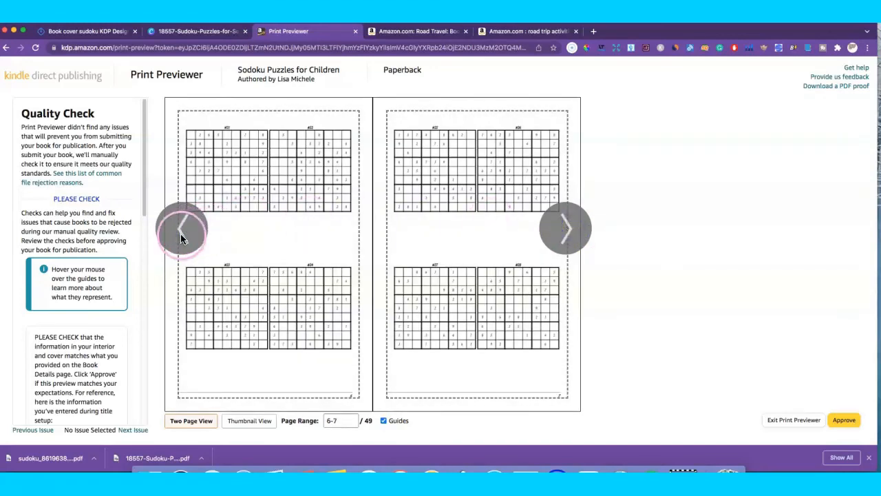
left_click(181, 233)
left_click(181, 233)
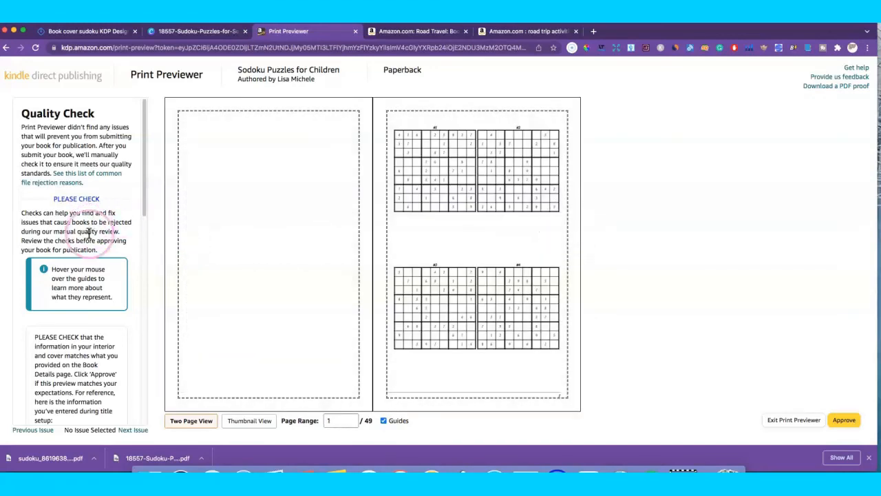
Step: Return to the cover spread and approve the previewed book
scroll(86, 286, "down", 3)
scroll(80, 279, "down", 8)
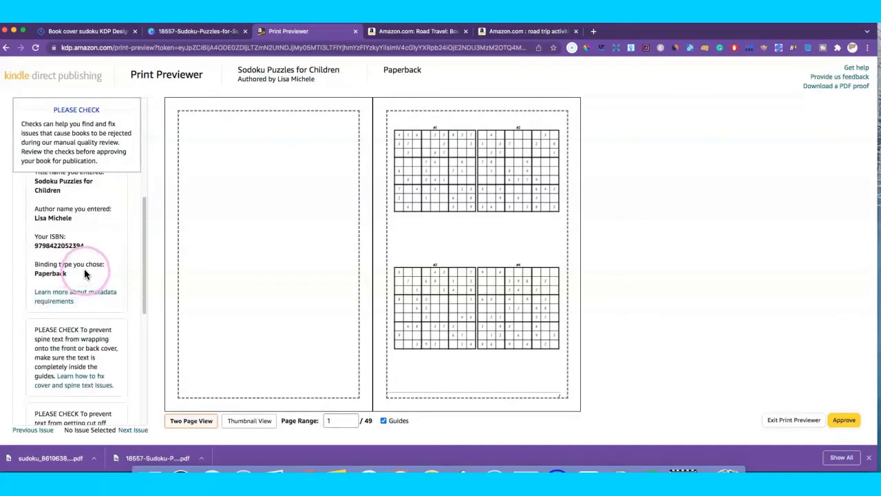
scroll(103, 275, "up", 11)
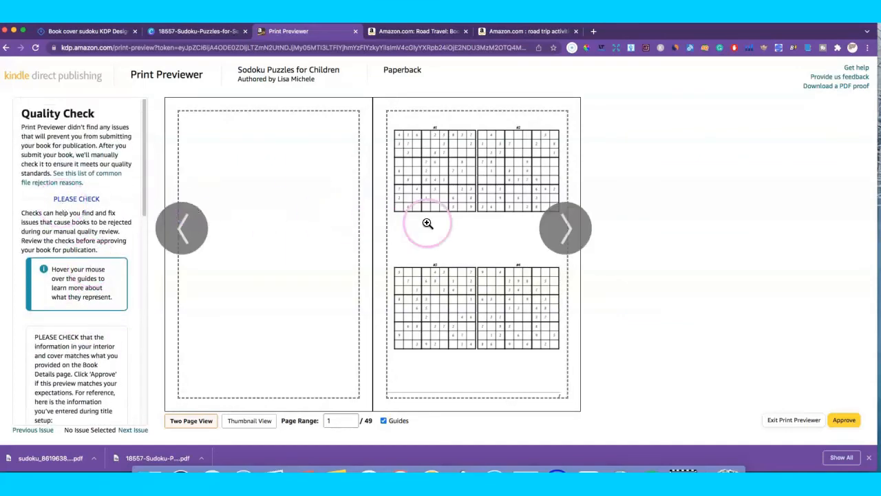
left_click(177, 232)
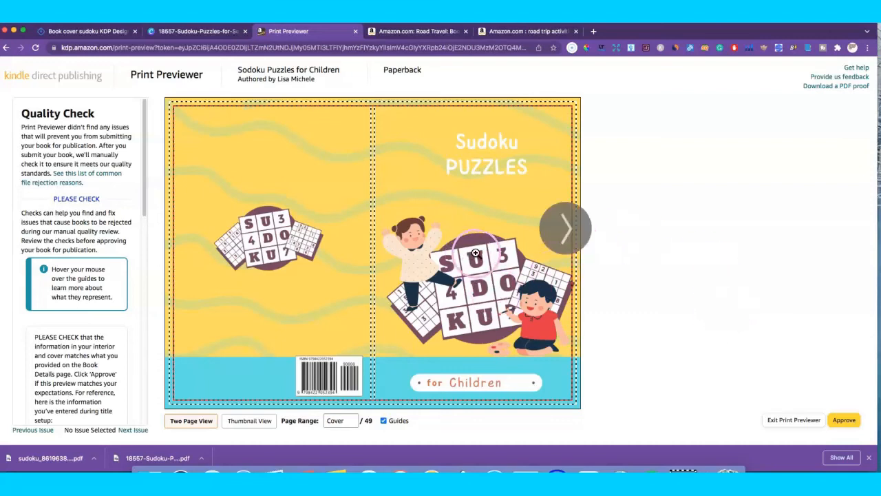
left_click(845, 422)
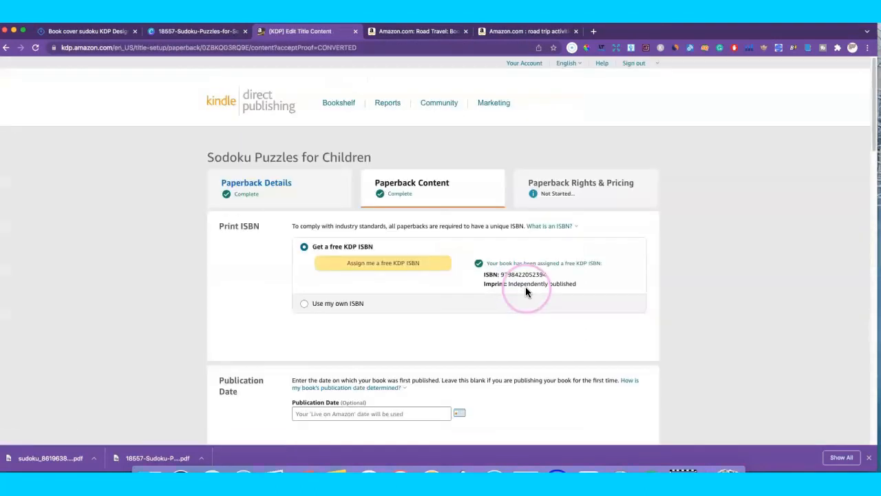
Step: Save the approved paperback content and continue to Rights & Pricing
scroll(557, 276, "down", 20)
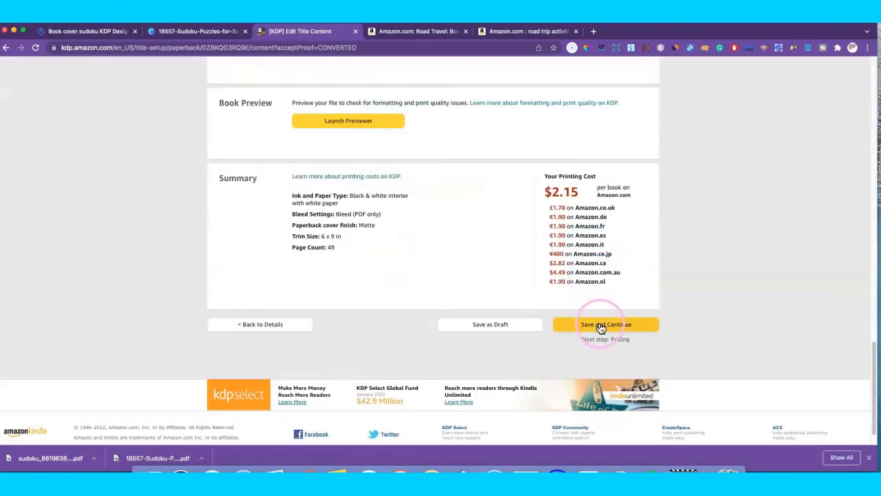
left_click(601, 328)
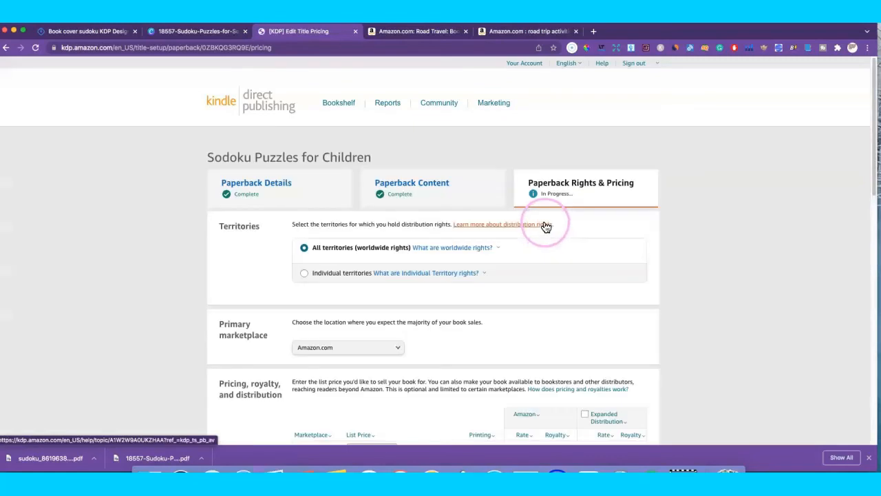
Step: Enter a trial 4.99 USD Amazon.com list price to calculate royalties
scroll(541, 252, "down", 3)
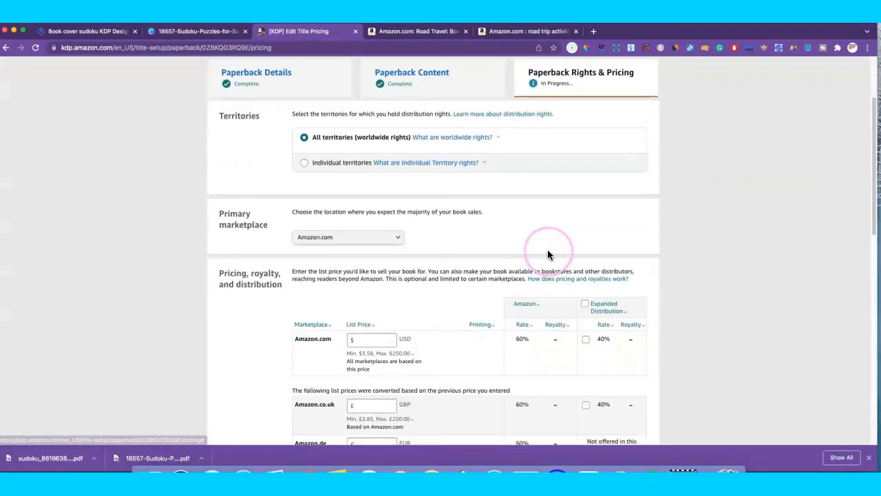
scroll(548, 255, "down", 2)
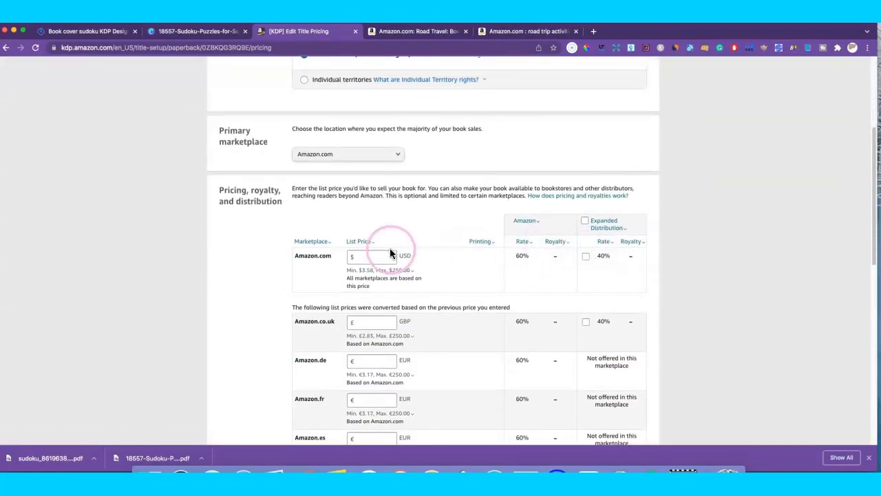
left_click(374, 256)
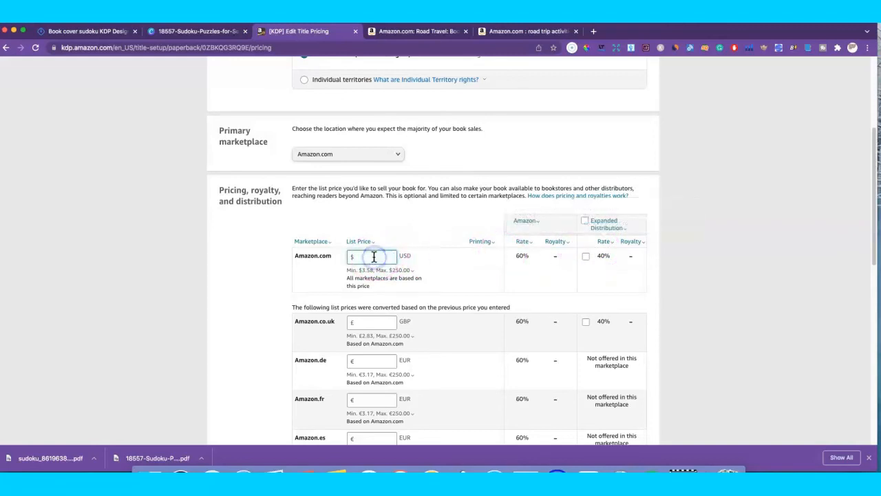
left_click(383, 253)
type("4.99")
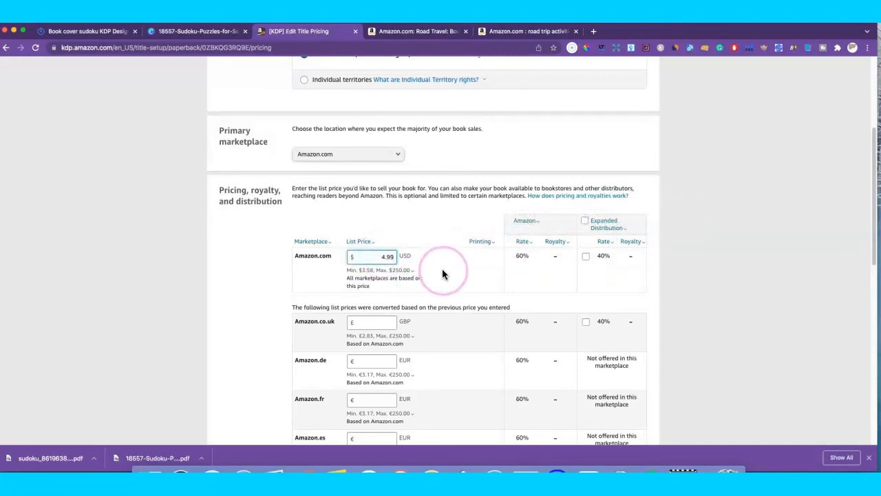
left_click(446, 270)
left_click(383, 260)
Step: Replace the list price with 8.99 USD, giving a $3.24 royalty at 60%
left_click(384, 259)
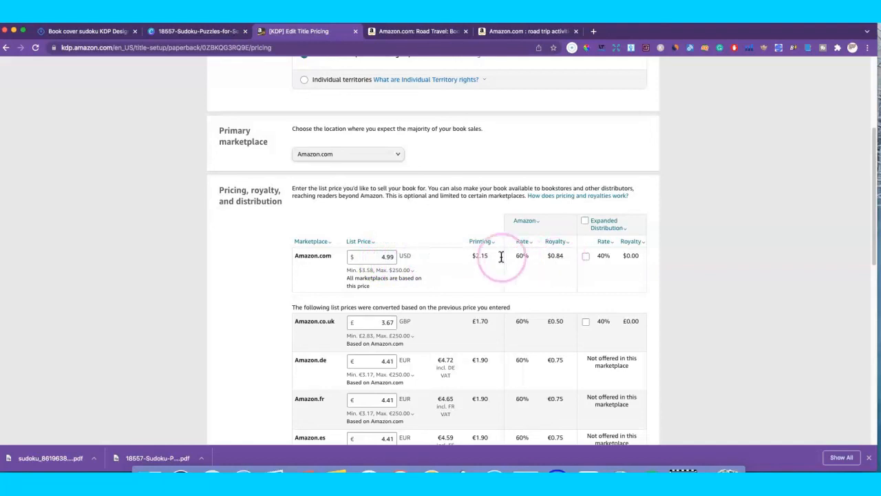
left_click(378, 259)
left_click_drag(378, 259, 405, 254)
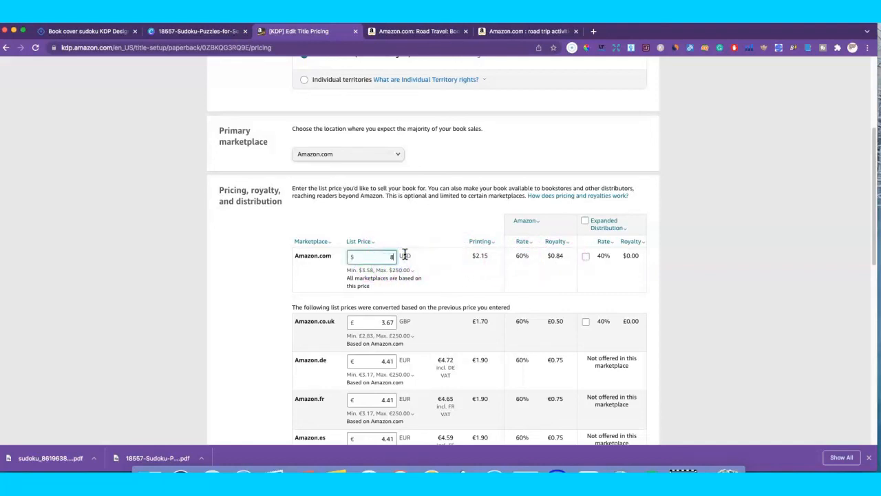
type("8.99")
left_click(404, 252)
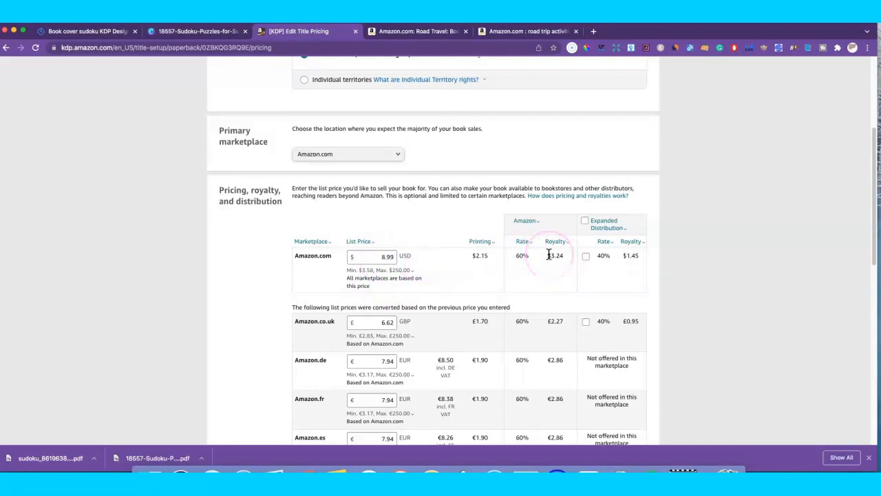
Step: Enable Expanded Distribution ($1.45 and £0.95 royalties) and close its info note
mouse_move(606, 227)
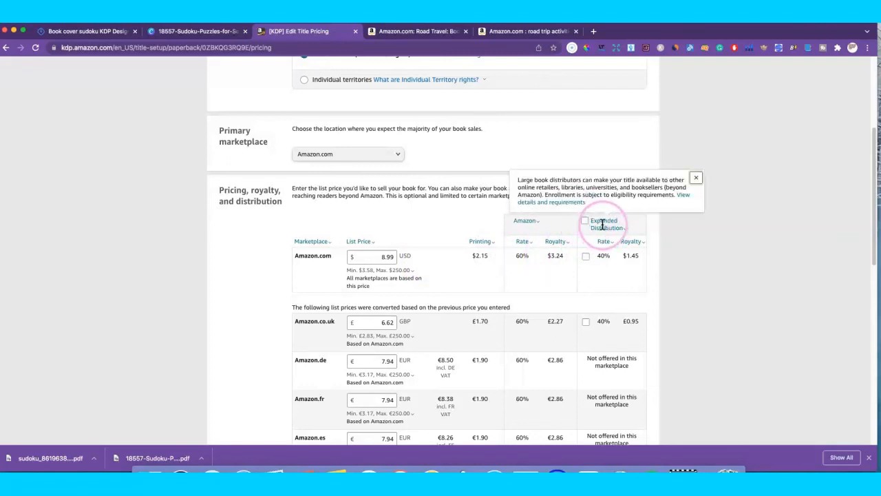
left_click(584, 221)
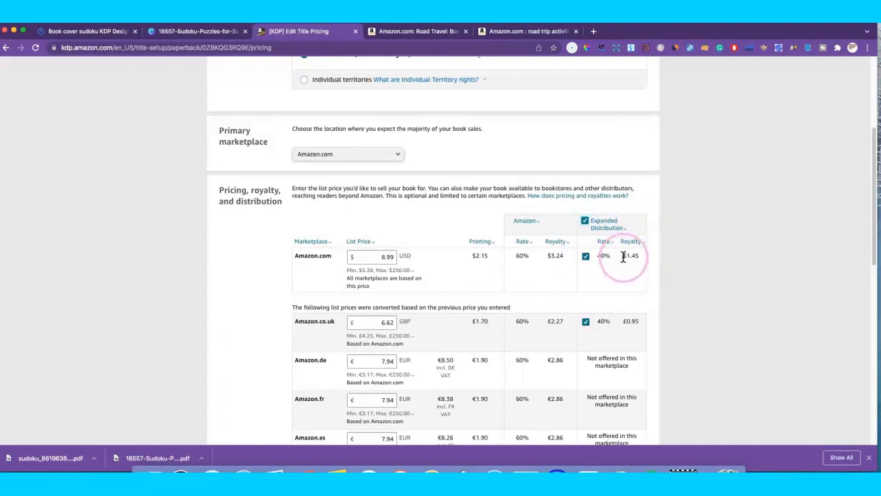
mouse_move(605, 221)
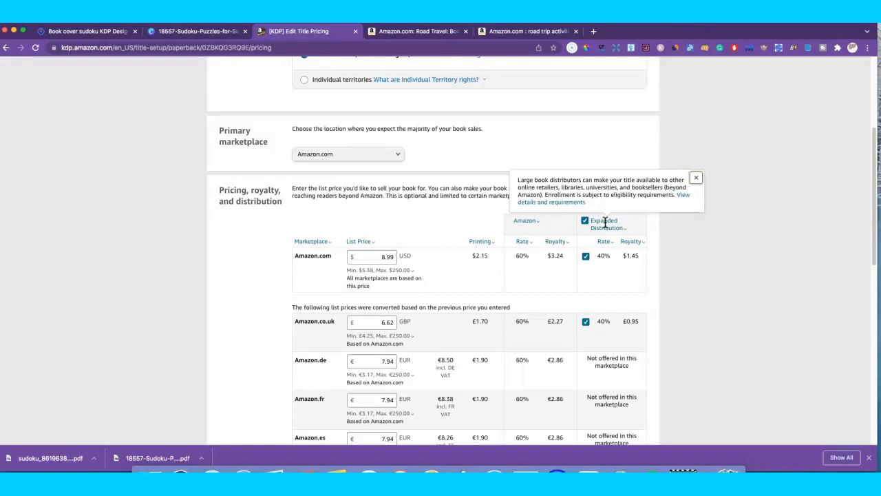
left_click(586, 229)
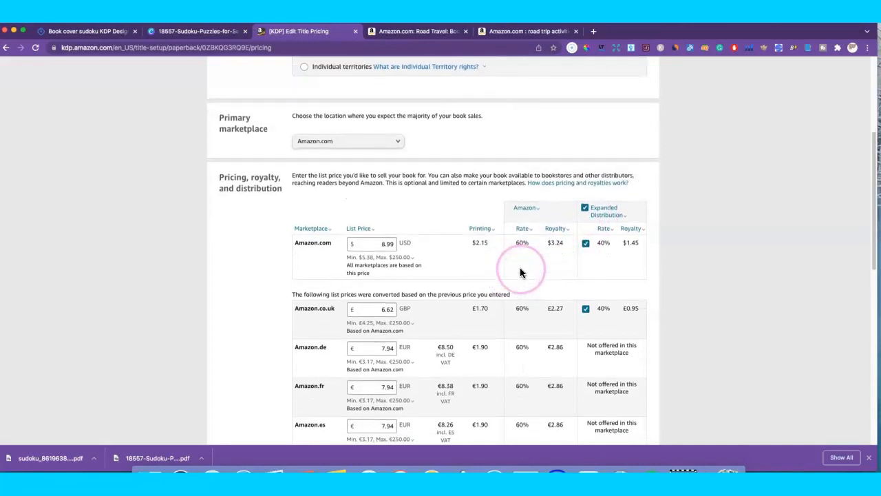
Step: Review the completed pricing page, then switch to the Vexels sudoku cover search
scroll(547, 248, "down", 3)
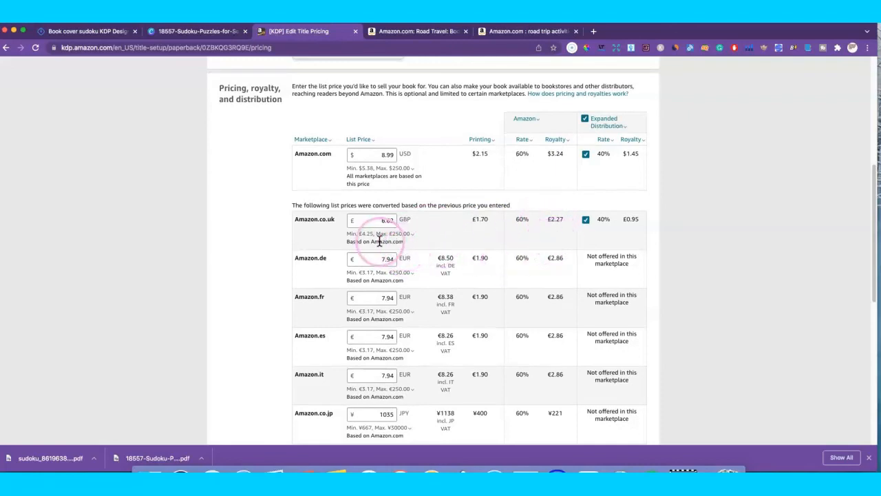
scroll(475, 265, "down", 9)
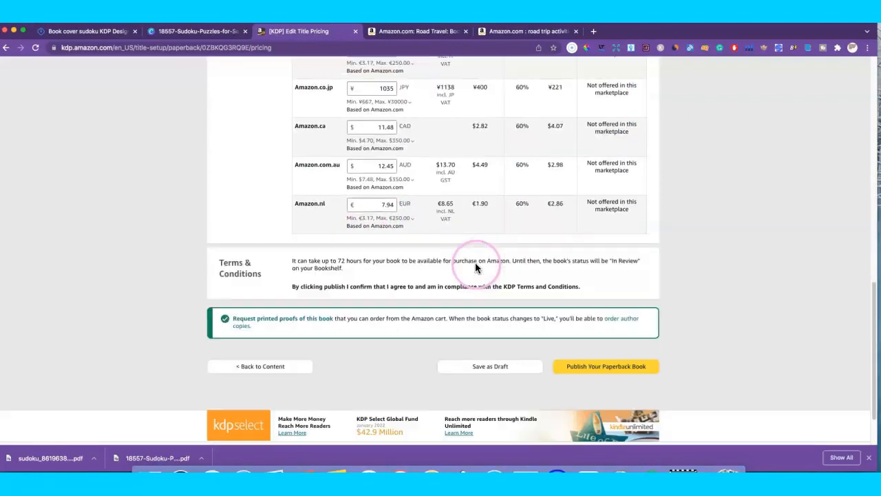
scroll(490, 263, "up", 15)
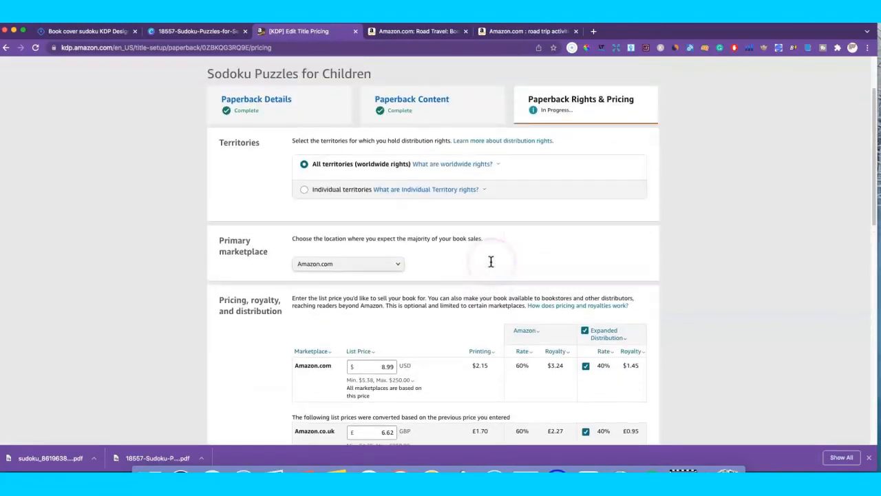
scroll(490, 259, "down", 6)
scroll(529, 286, "down", 10)
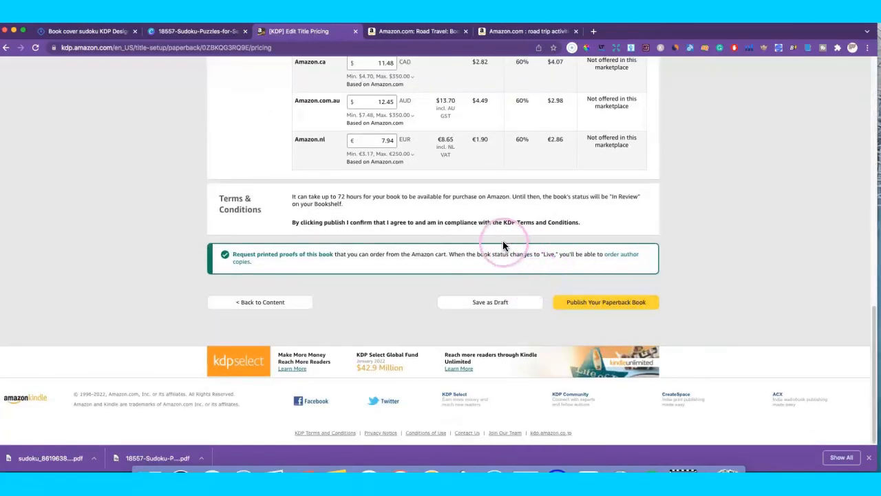
scroll(483, 242, "up", 1)
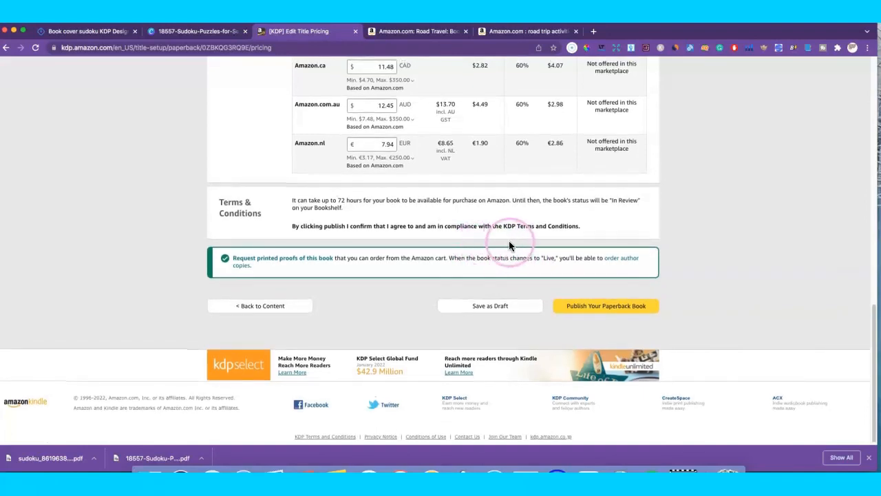
scroll(529, 245, "up", 10)
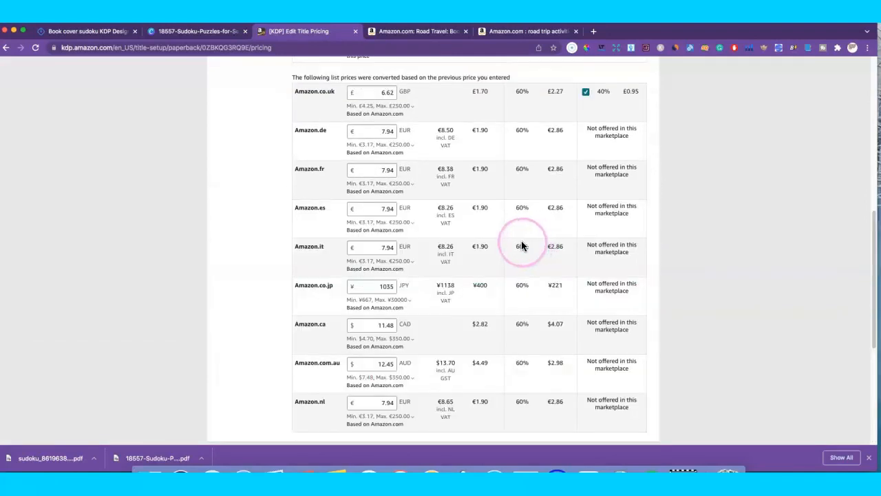
scroll(511, 248, "up", 5)
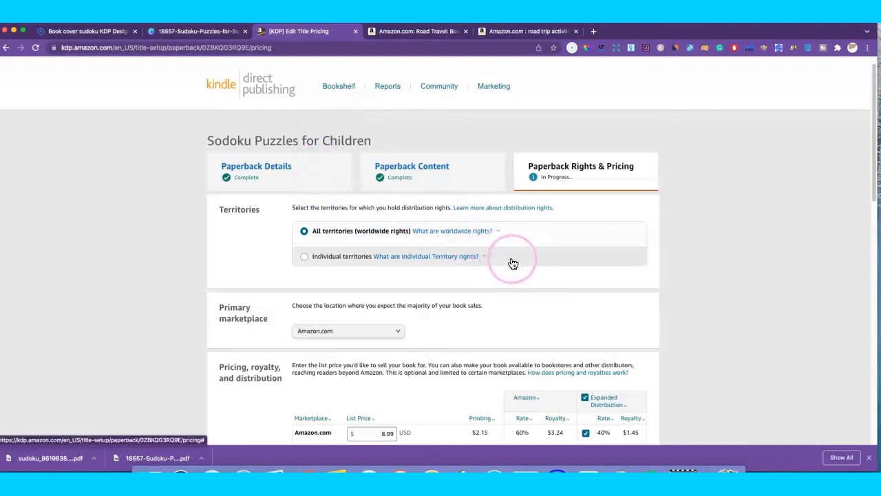
scroll(515, 261, "down", 4)
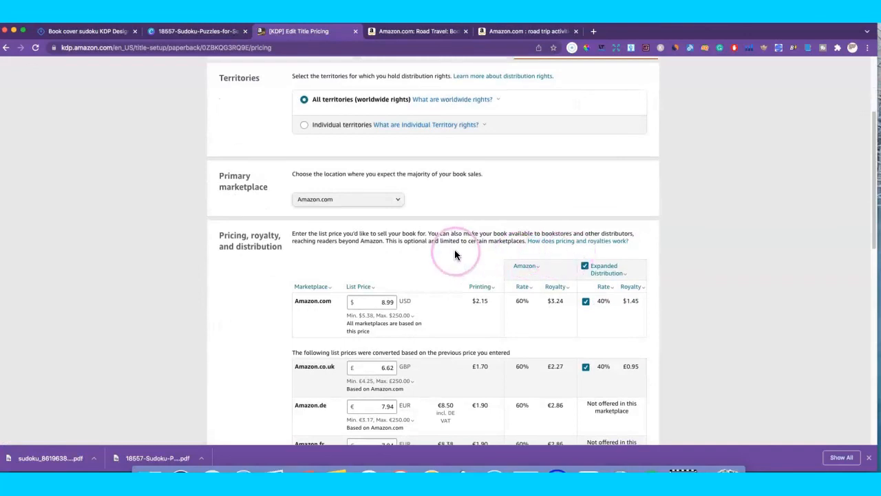
scroll(451, 250, "down", 1)
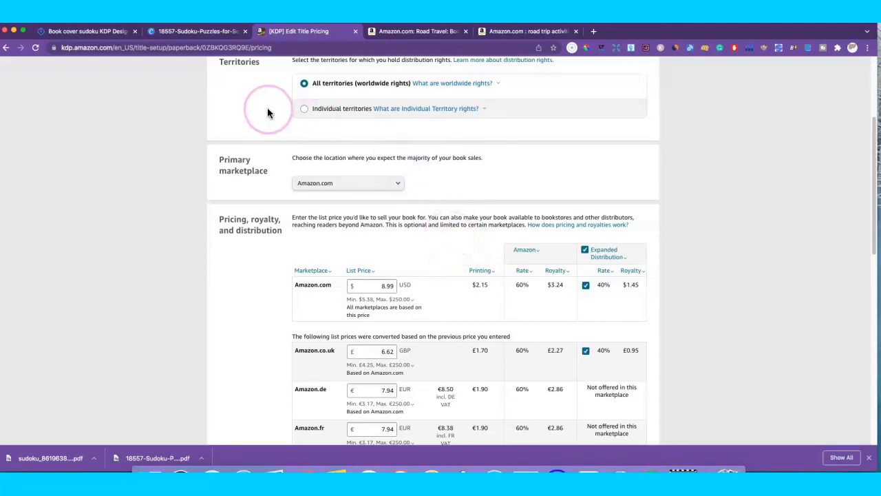
left_click(107, 31)
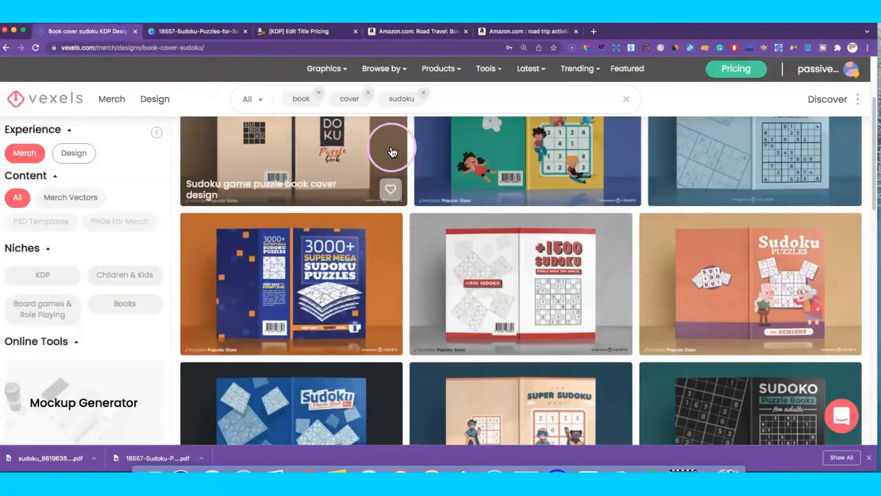
Step: Remove 'sudoku' from the Vexels search and browse all book cover designs
scroll(426, 152, "up", 1)
left_click(422, 92)
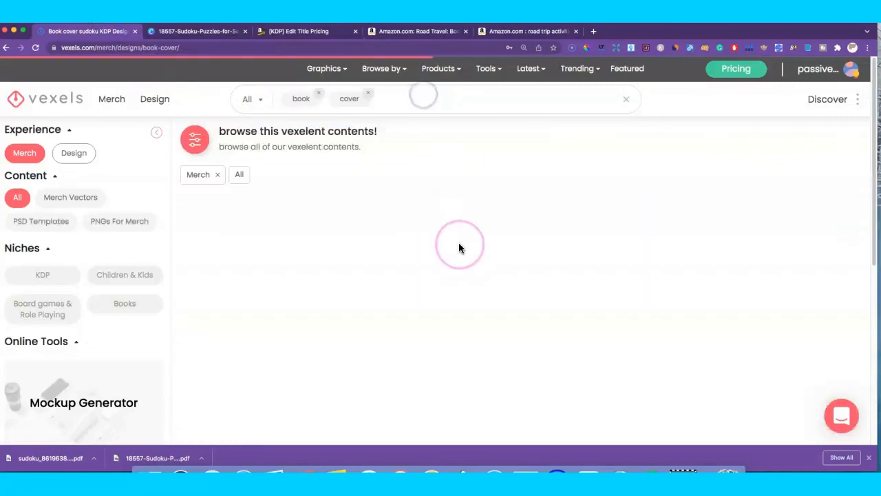
scroll(490, 256, "down", 3)
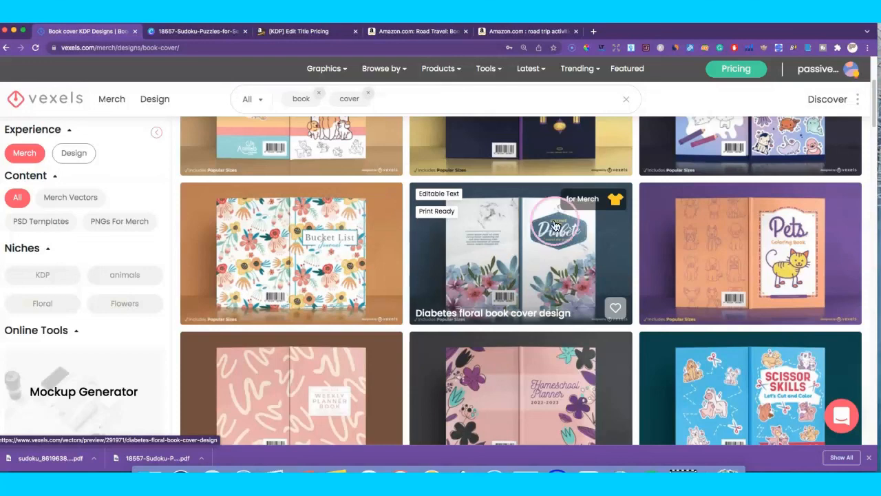
scroll(544, 266, "down", 1)
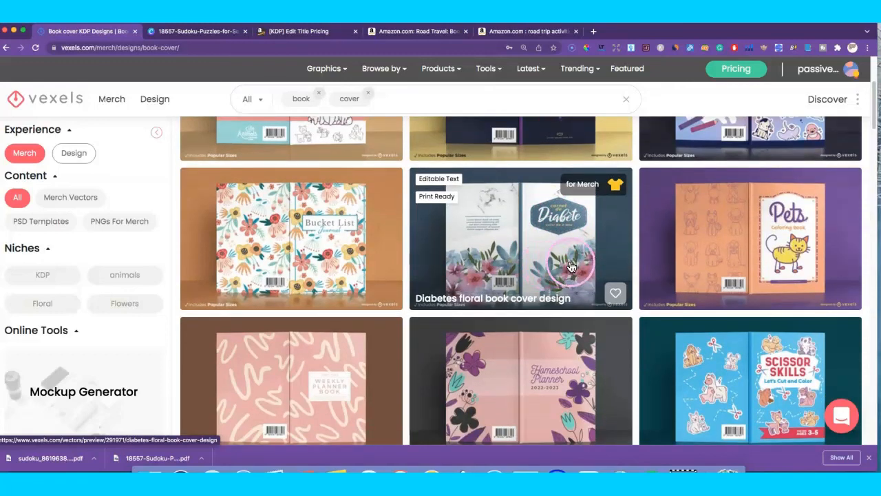
Step: Switch to the 'Sudoku PUZZLES for Children' cover design in Canva
left_click(223, 35)
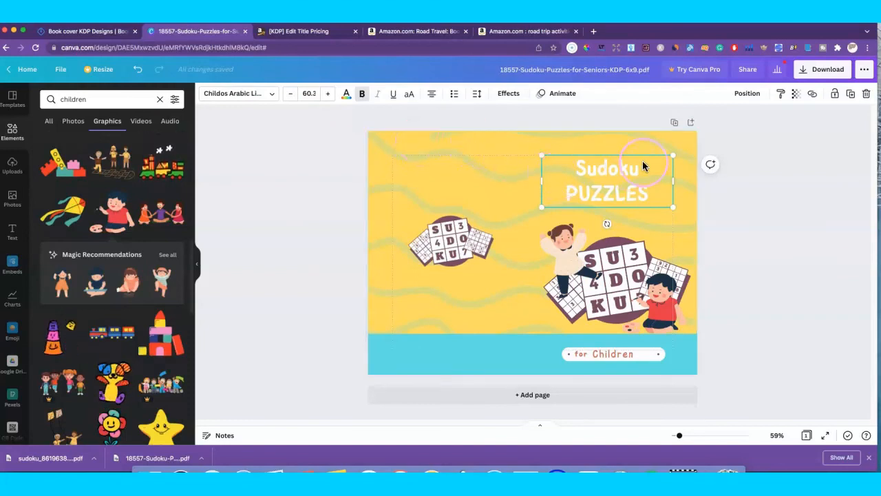
left_click(346, 307)
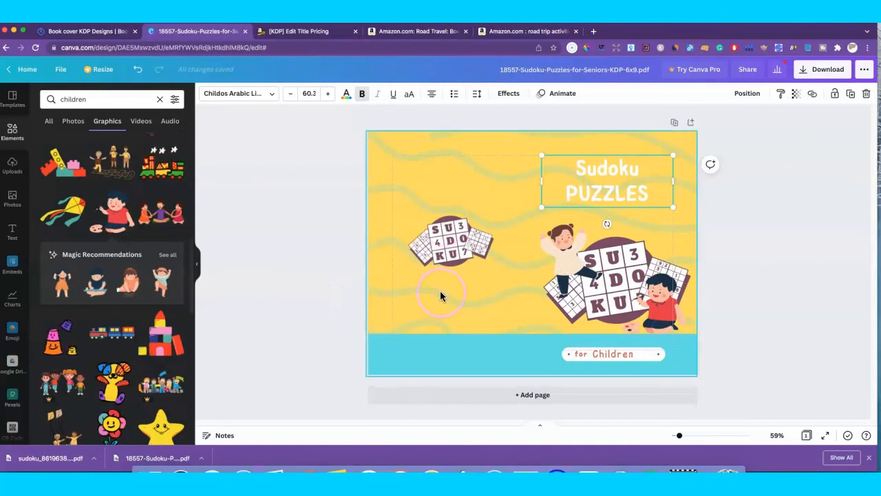
left_click(537, 329)
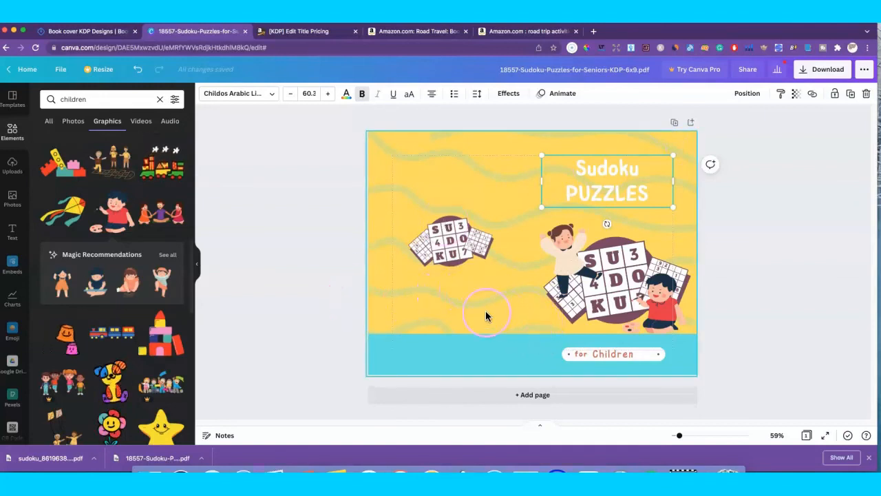